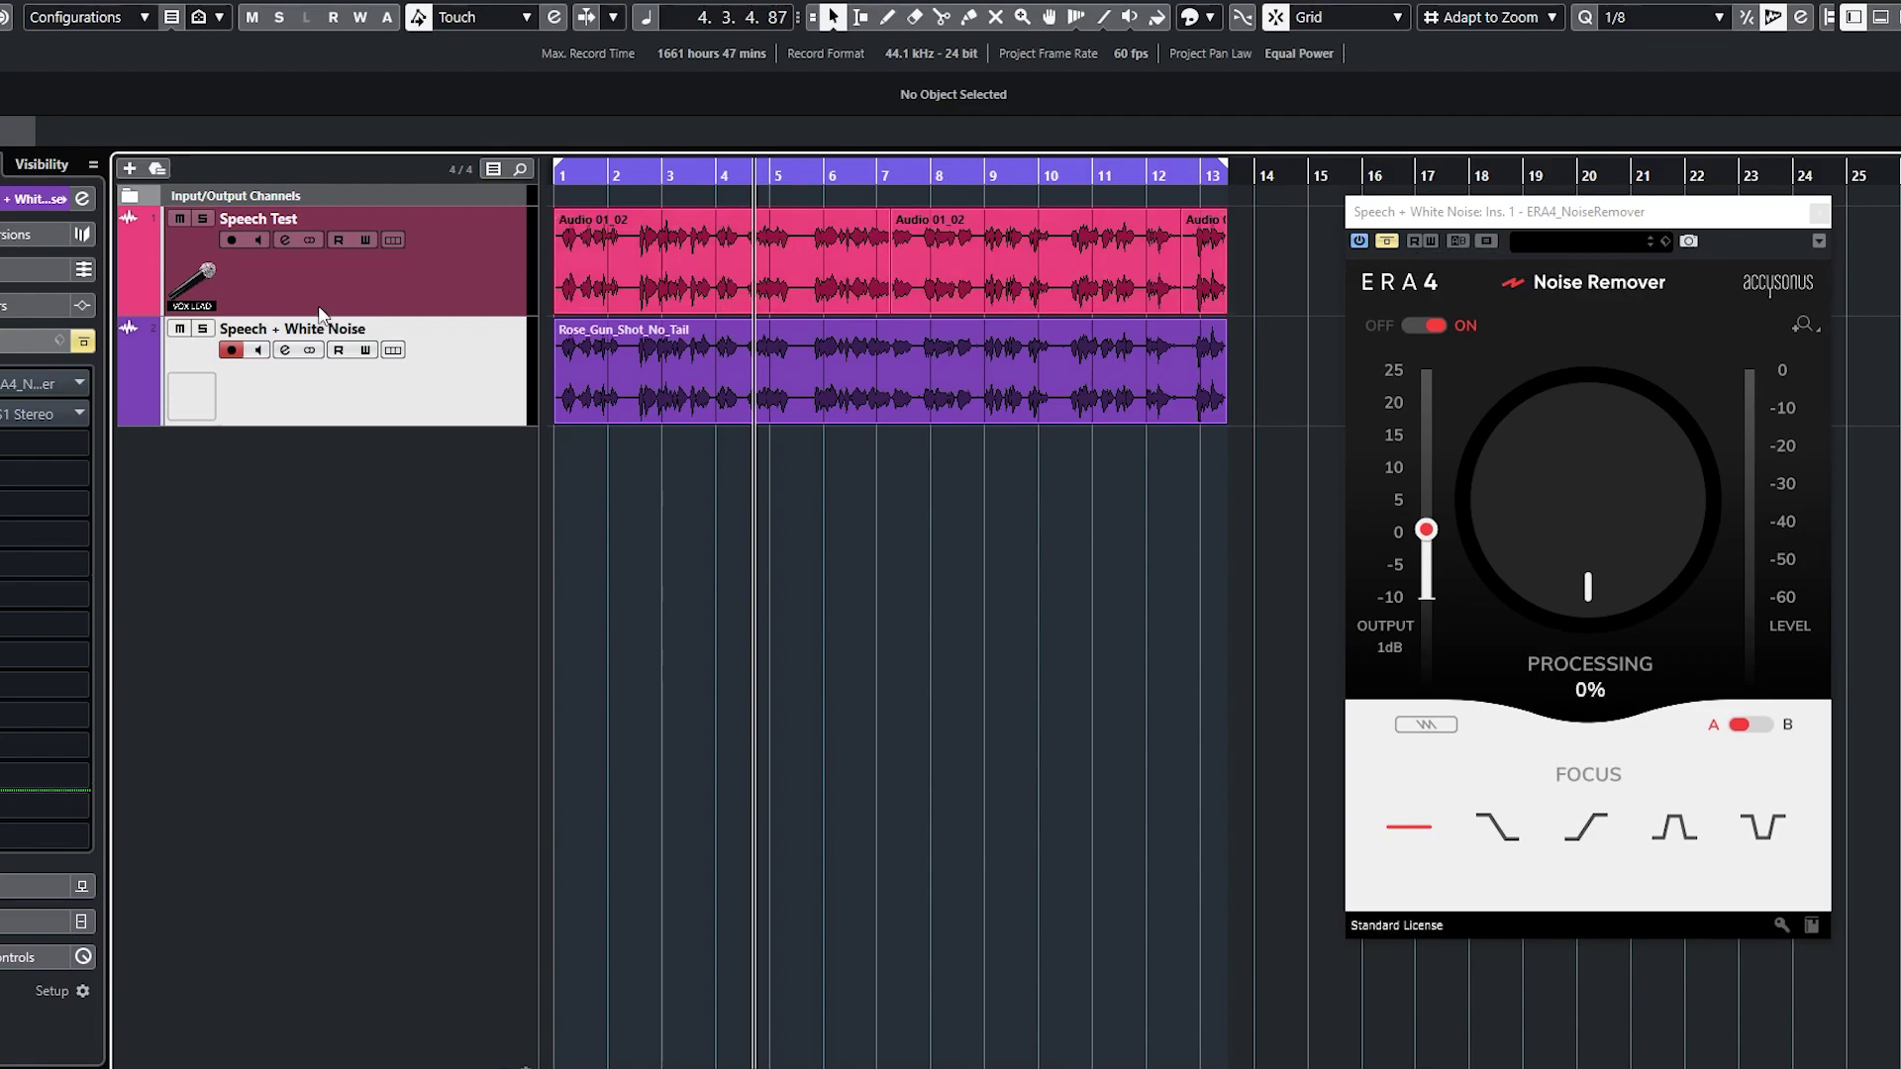
# - View the NS1 Stereo insert on the Speech + White Noise track and close its window
pyautogui.click(25, 413)
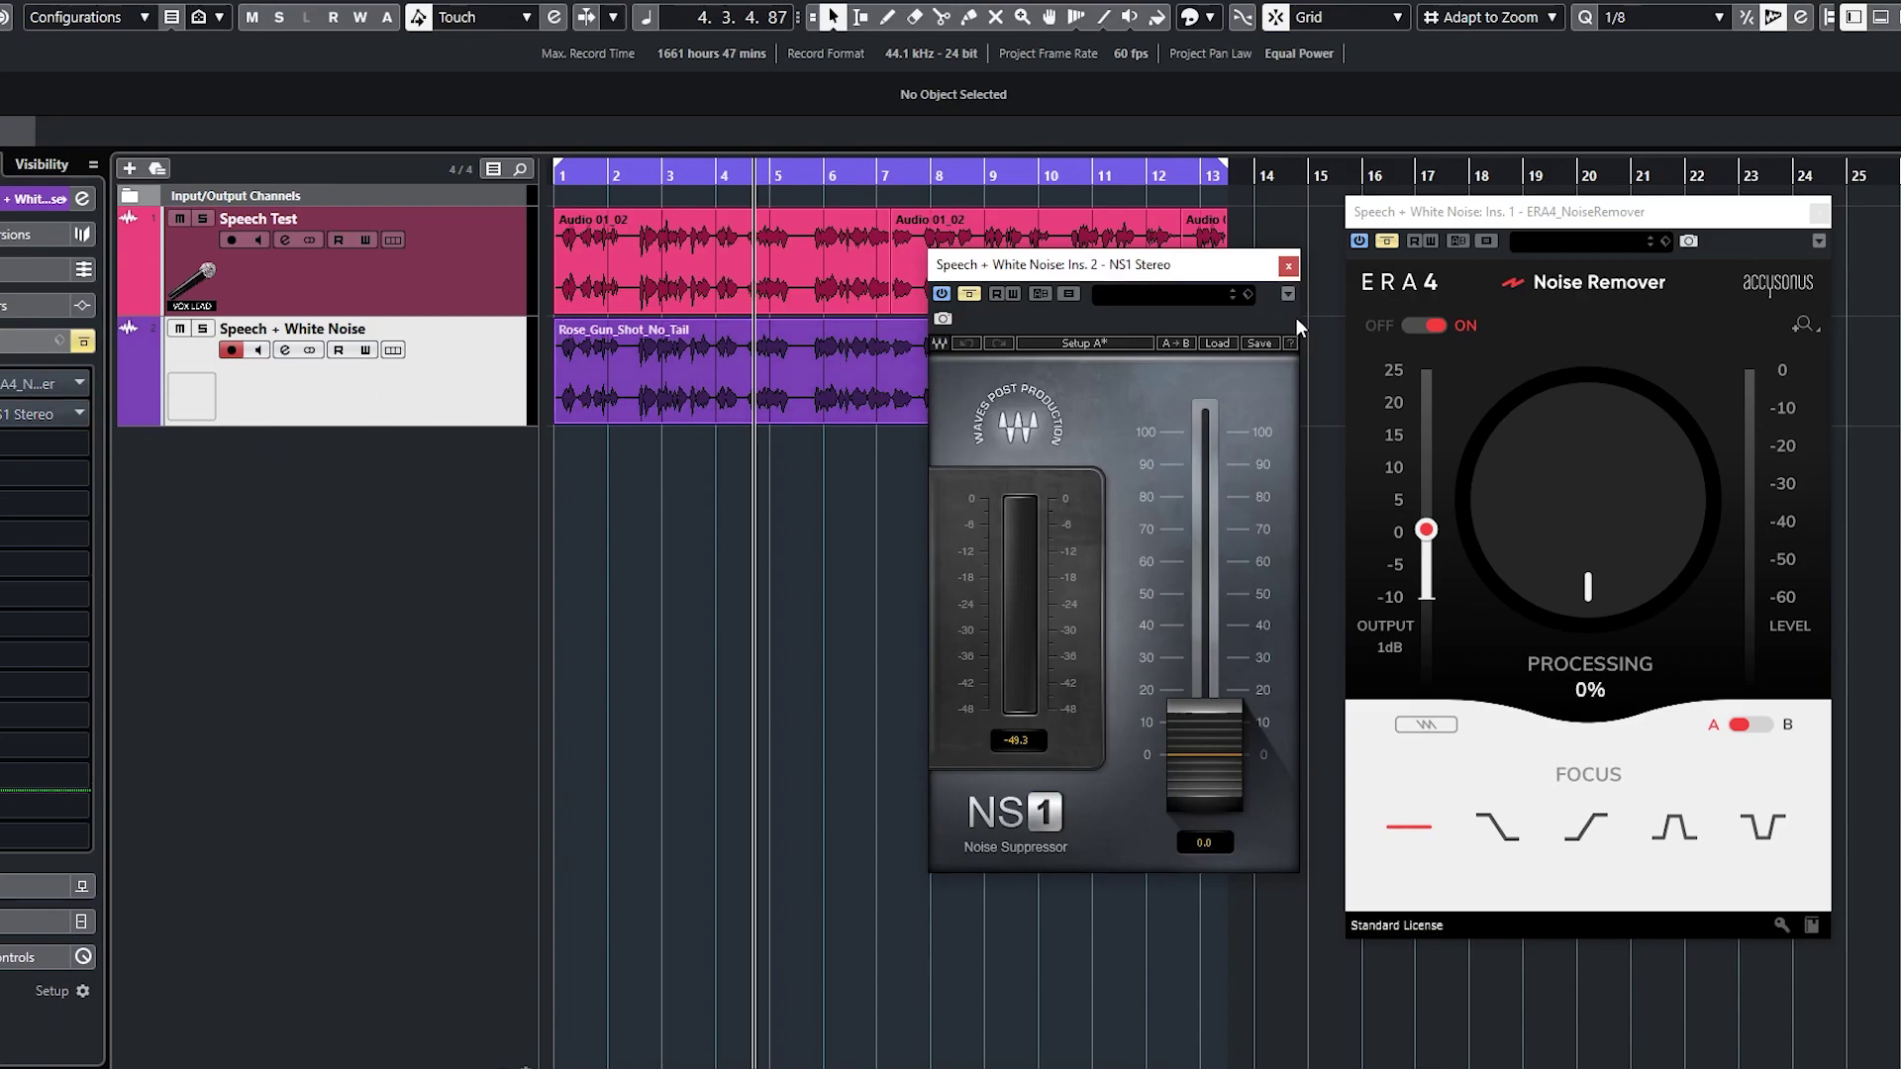
pyautogui.click(1288, 265)
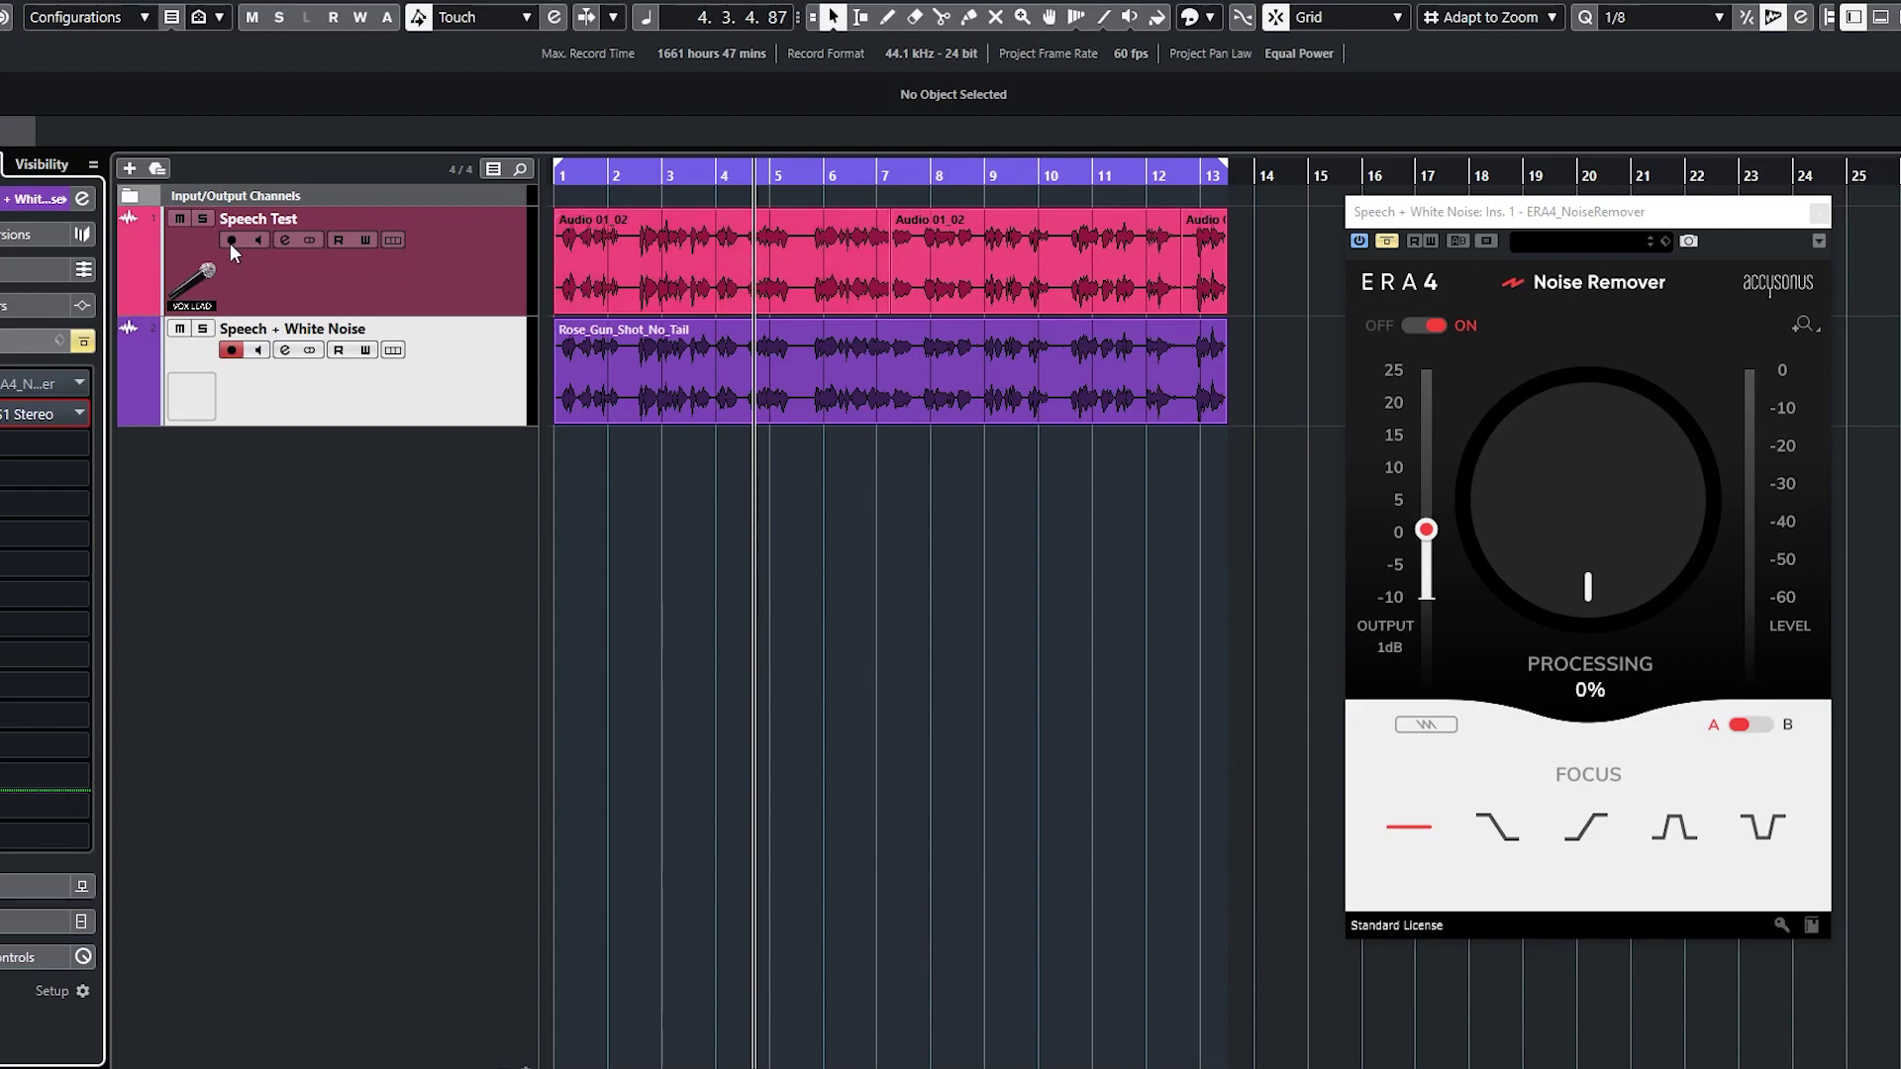
# - Solo and play the Speech Test track, and do the same with the Speech + White Noise track from the project start
pyautogui.click(202, 218)
pyautogui.press('space')
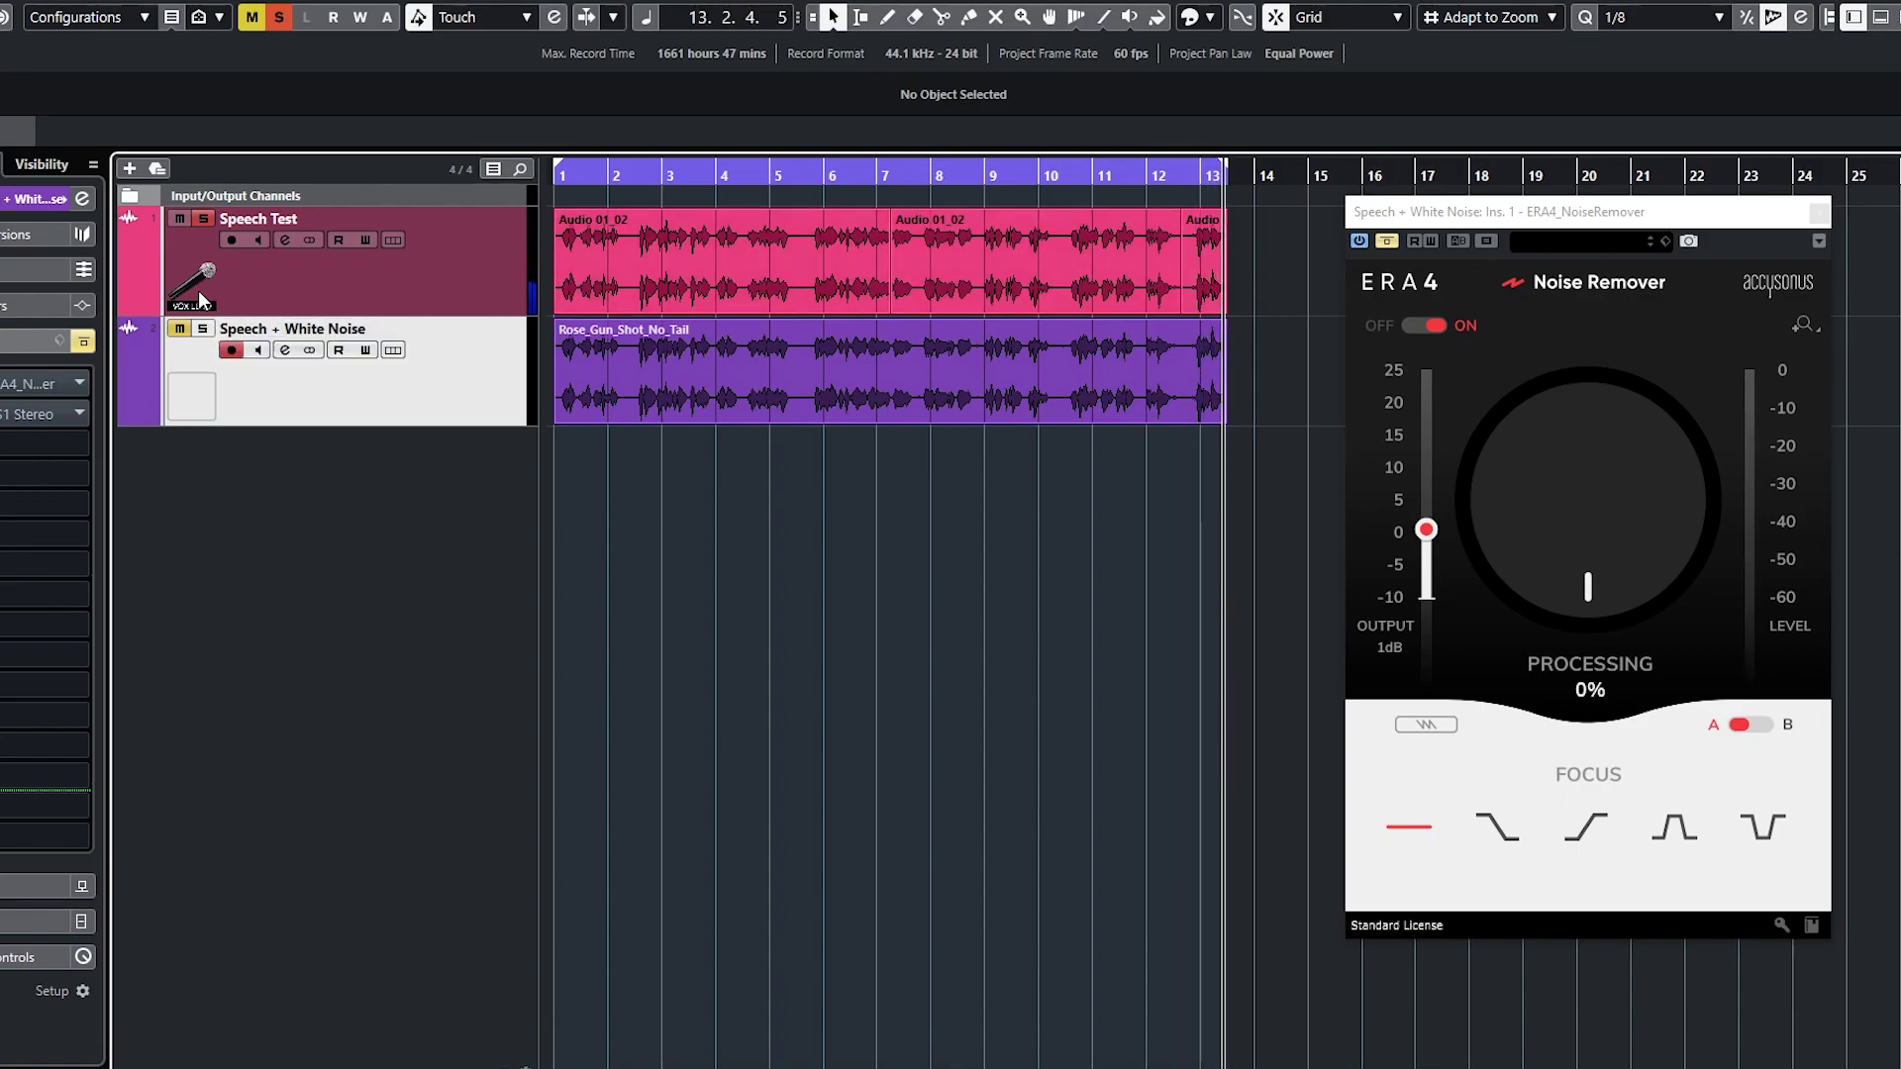
pyautogui.click(203, 329)
pyautogui.moveTo(656, 194); pyautogui.dragTo(555, 208)
pyautogui.press('space')
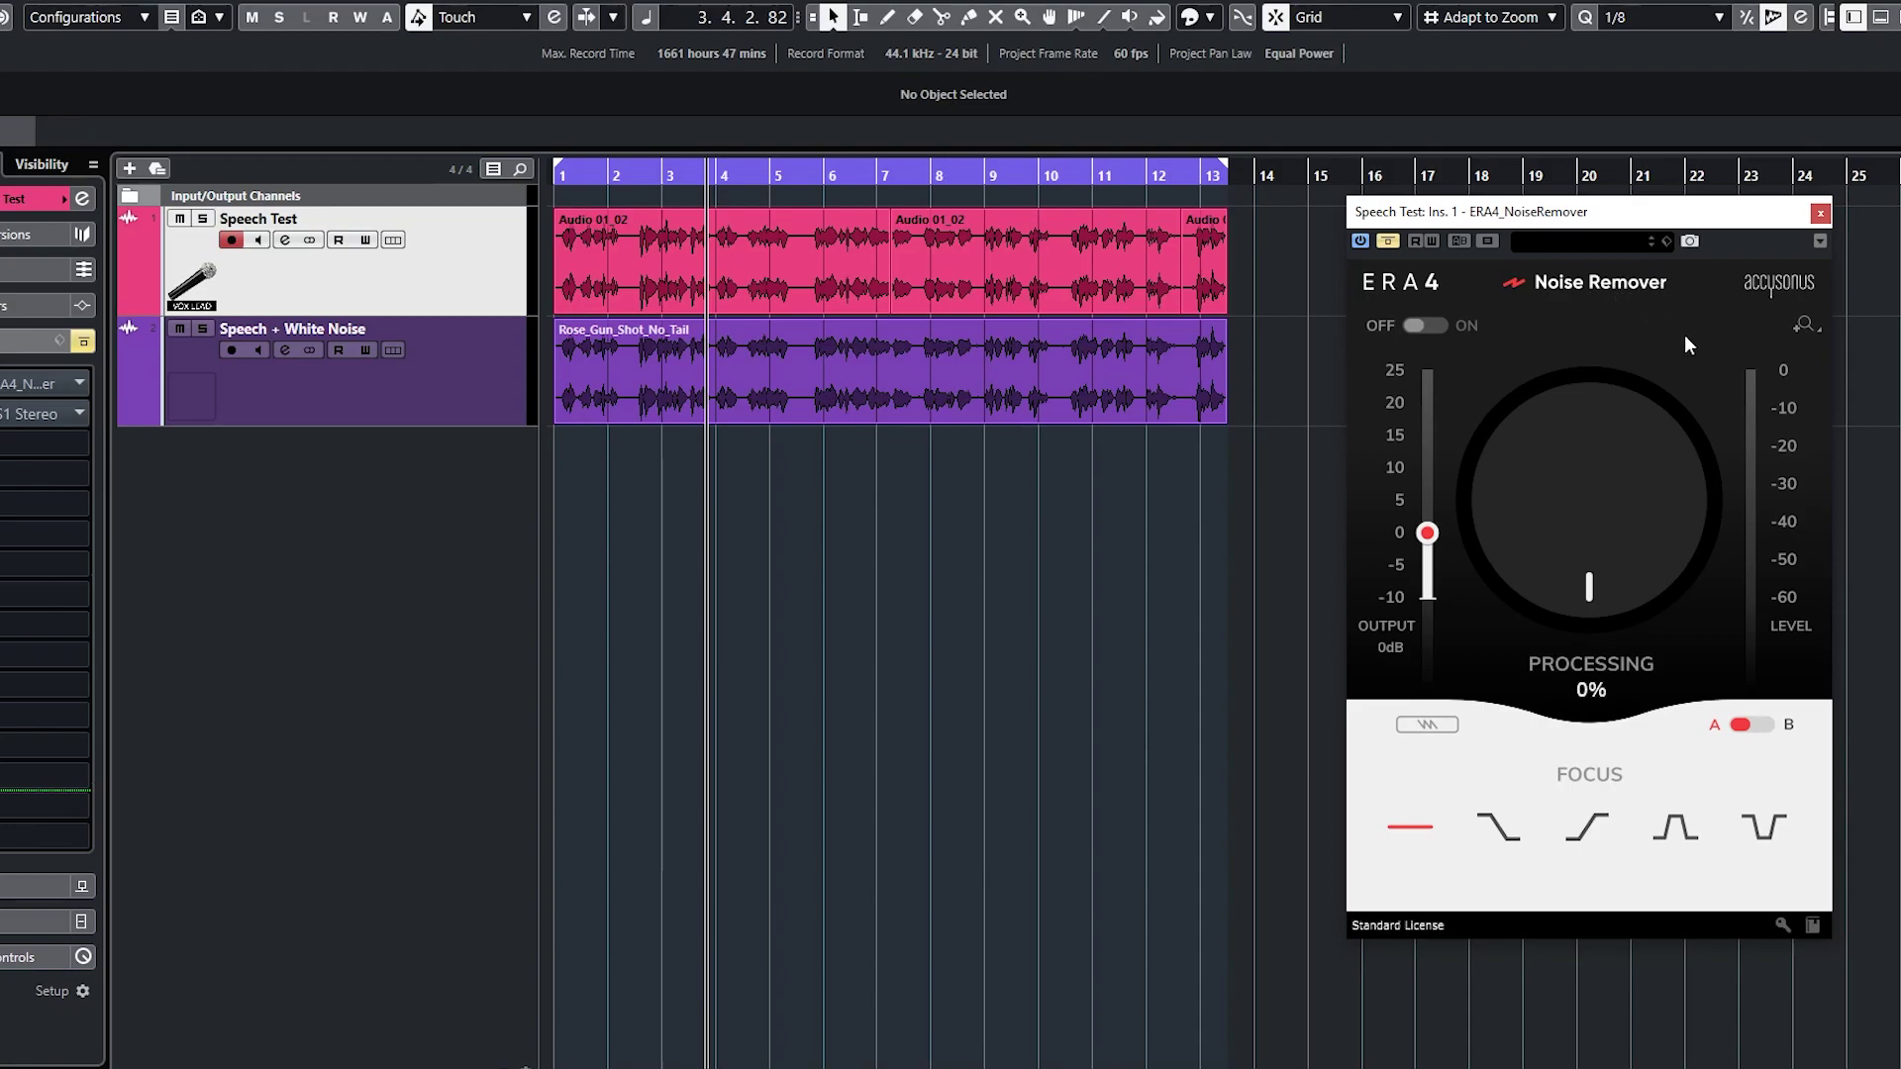
# - Set the Noise Remover's processing to 40% in setting B and compare settings A and B, finishing on A
pyautogui.moveTo(1613, 568); pyautogui.dragTo(1679, 602)
pyautogui.click(1768, 729)
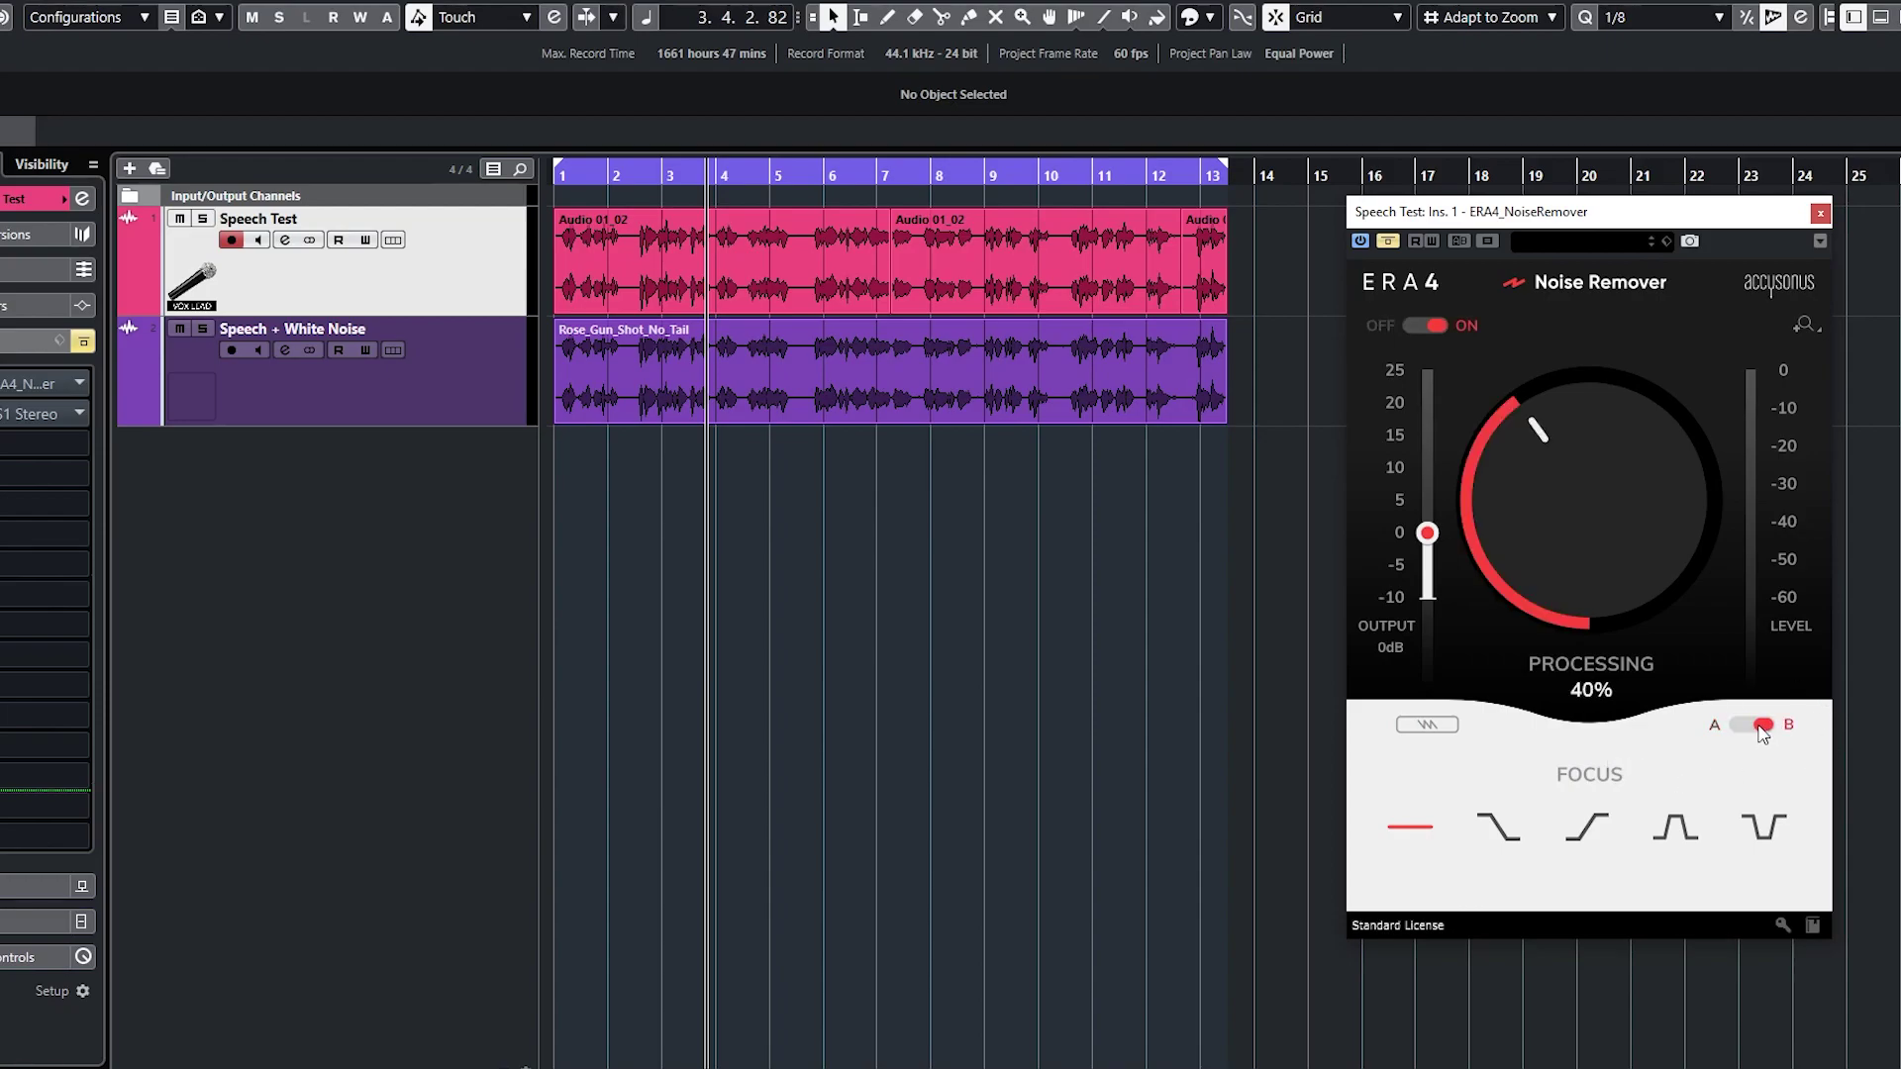
pyautogui.click(1760, 727)
pyautogui.click(1760, 727)
pyautogui.click(1760, 726)
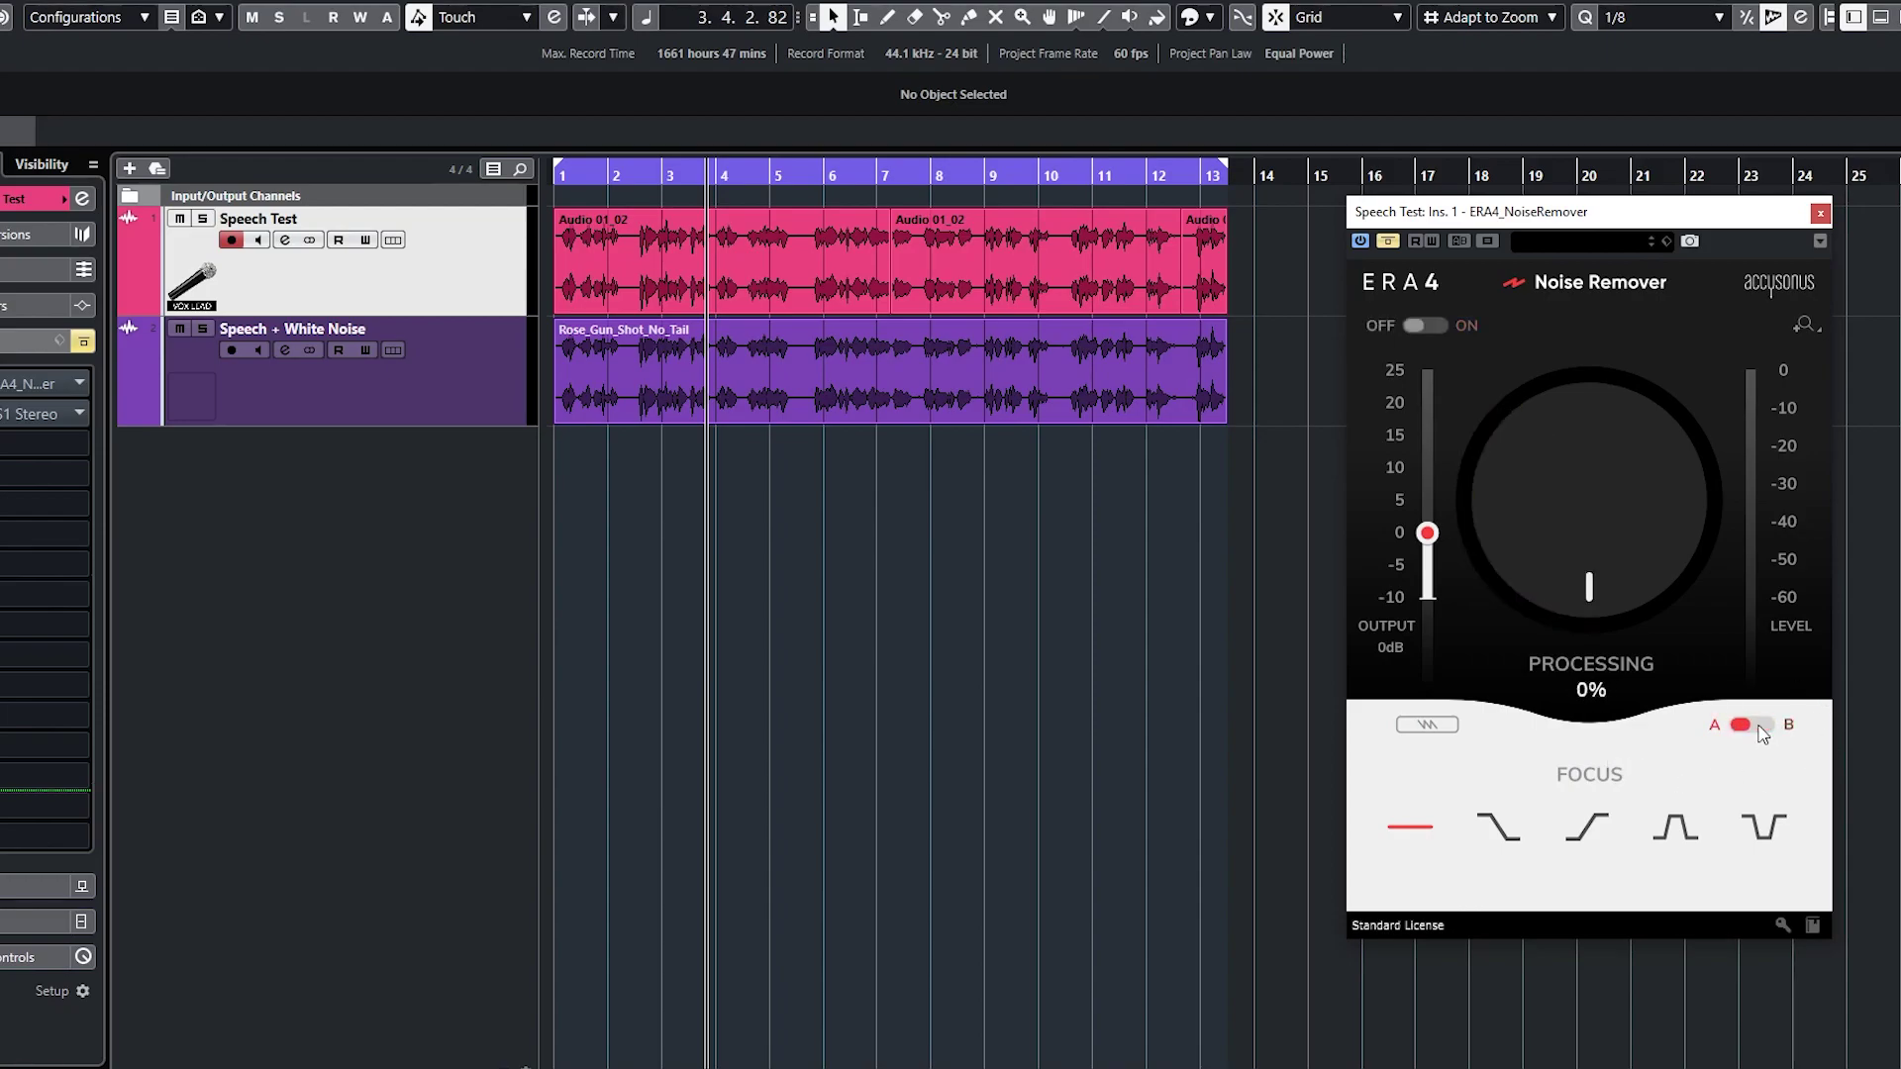
pyautogui.click(1760, 727)
pyautogui.click(1760, 727)
pyautogui.click(1760, 728)
pyautogui.click(1761, 728)
# - Solo the Speech Test track, switch its Noise Remover on and take the insert out of bypass
pyautogui.click(1425, 326)
pyautogui.press('s')
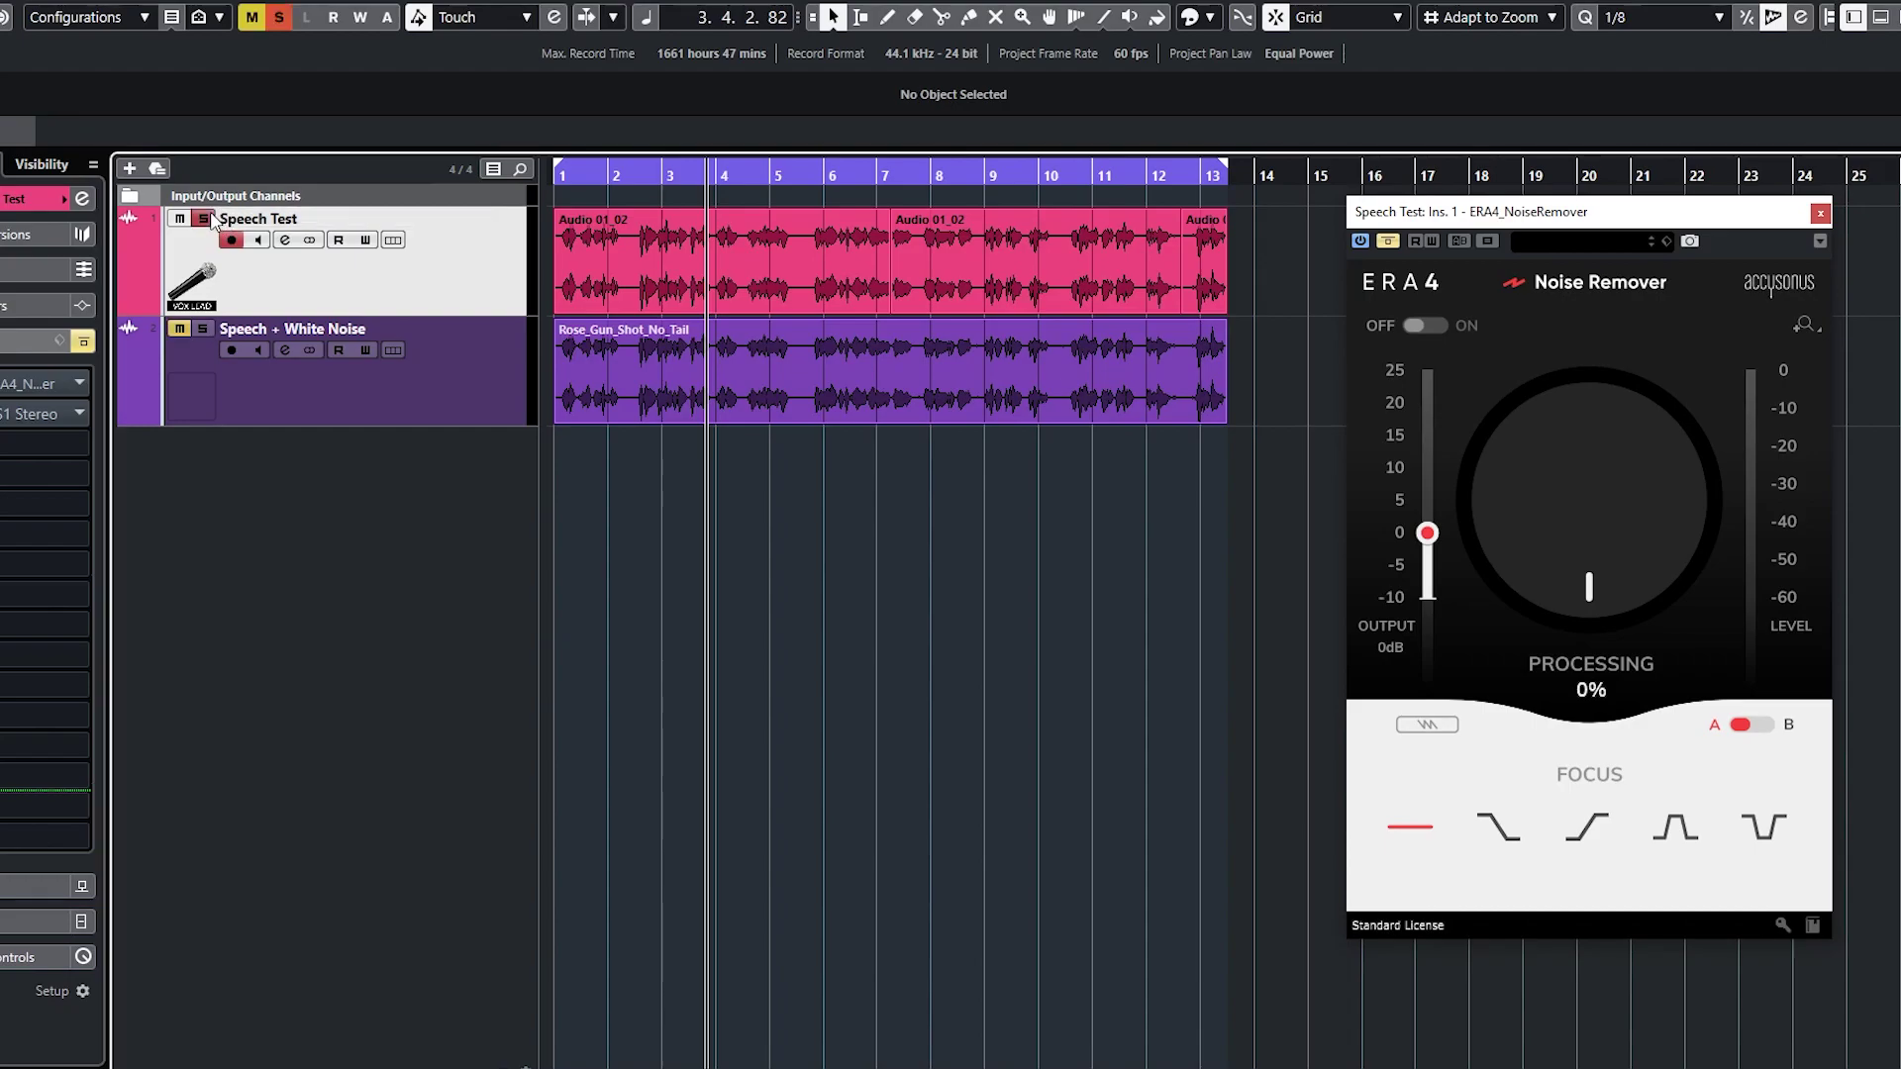
pyautogui.click(1390, 240)
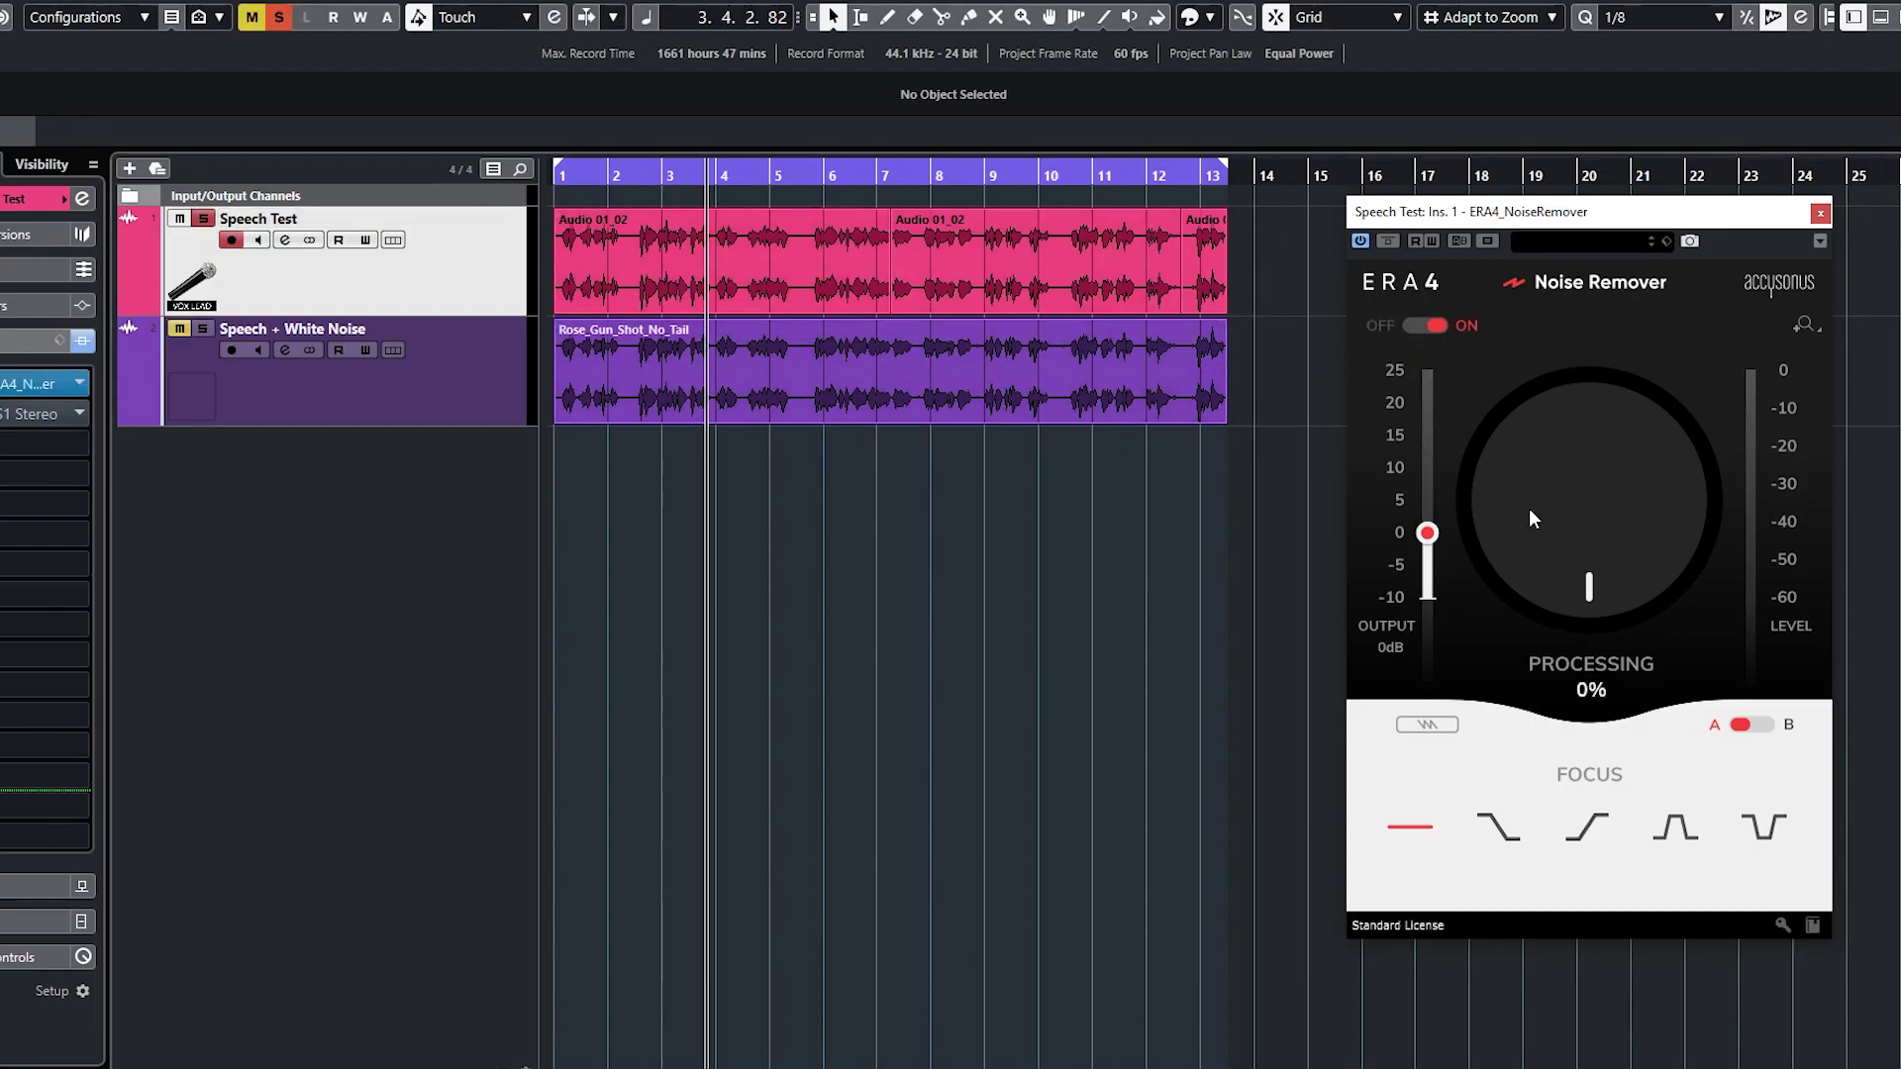
# - Play the Speech Test track from the start and raise the Noise Remover's processing to 57%
pyautogui.click(557, 185)
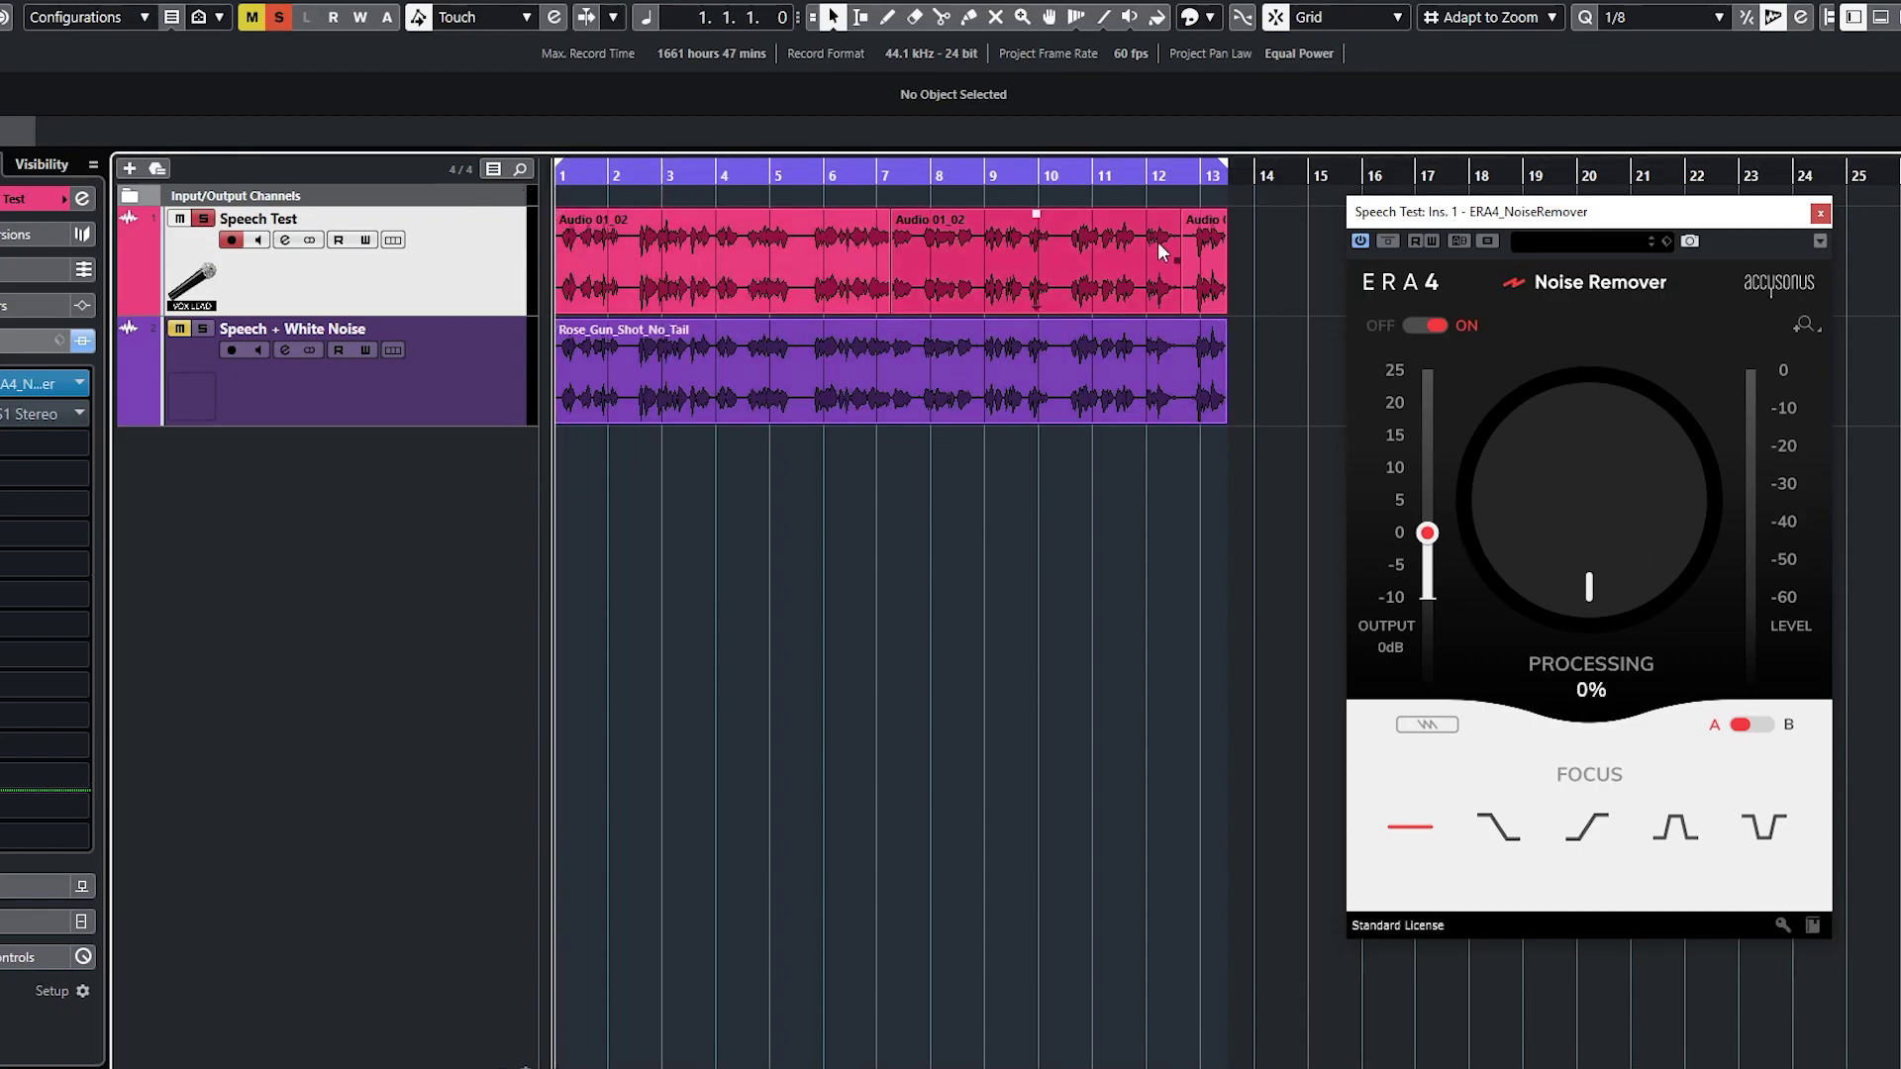
pyautogui.moveTo(1601, 566); pyautogui.dragTo(1644, 591)
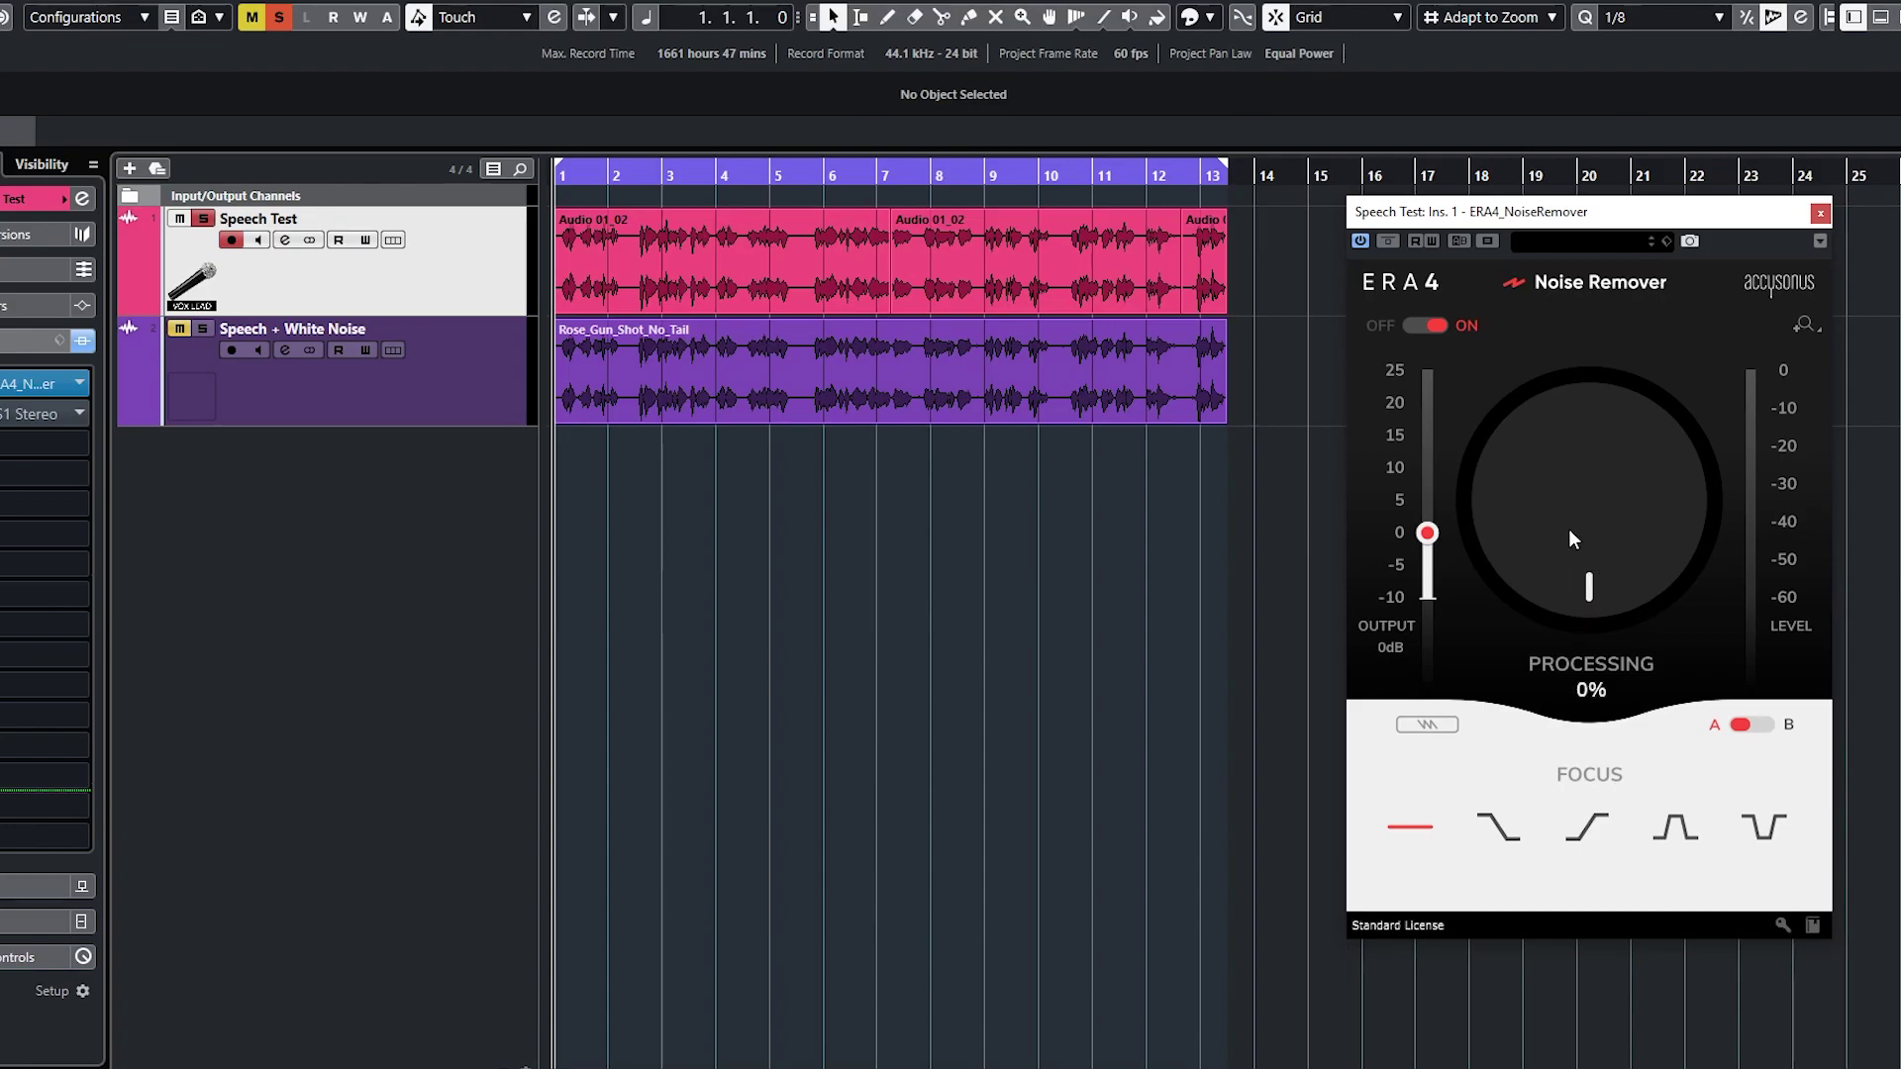
pyautogui.press('space')
pyautogui.moveTo(1596, 562); pyautogui.dragTo(1709, 407)
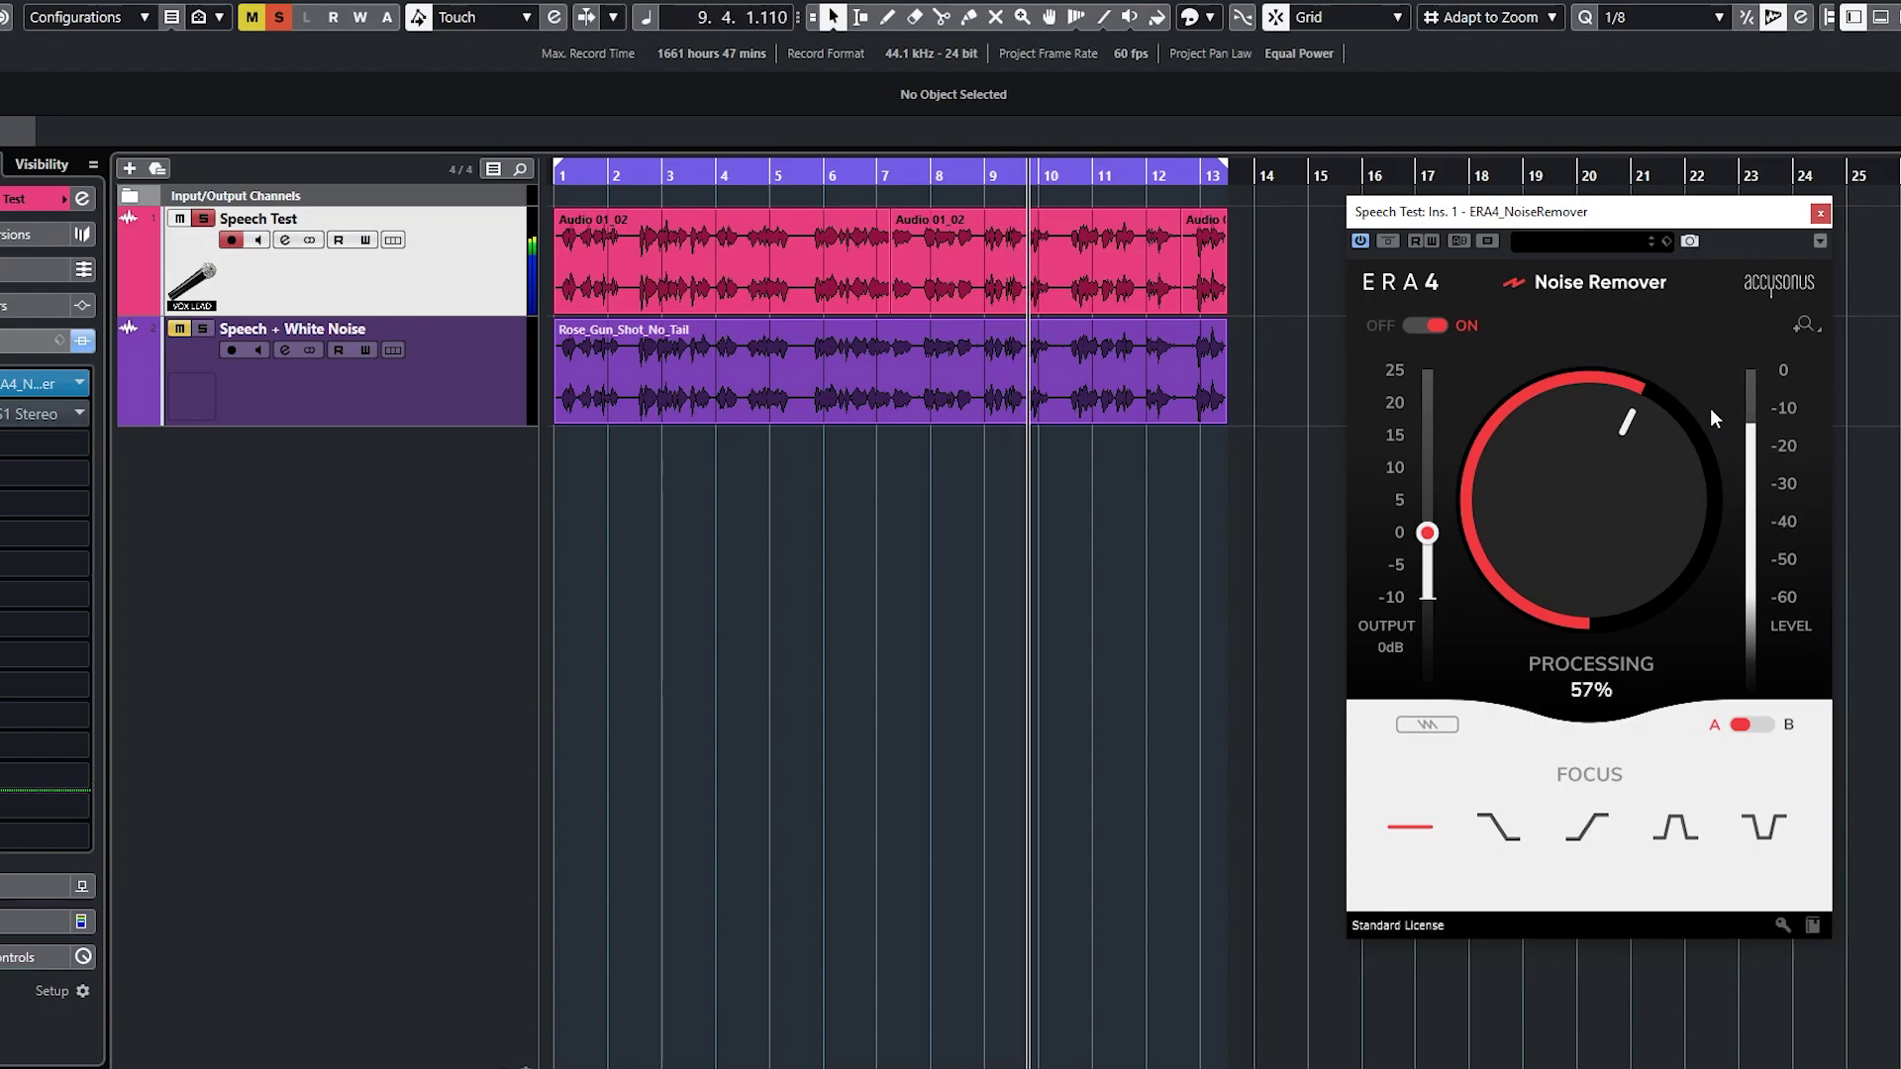
# - Switch the Noise Remover off and on during playback, restarting from the beginning, to compare the speech with and without processing
pyautogui.click(1434, 325)
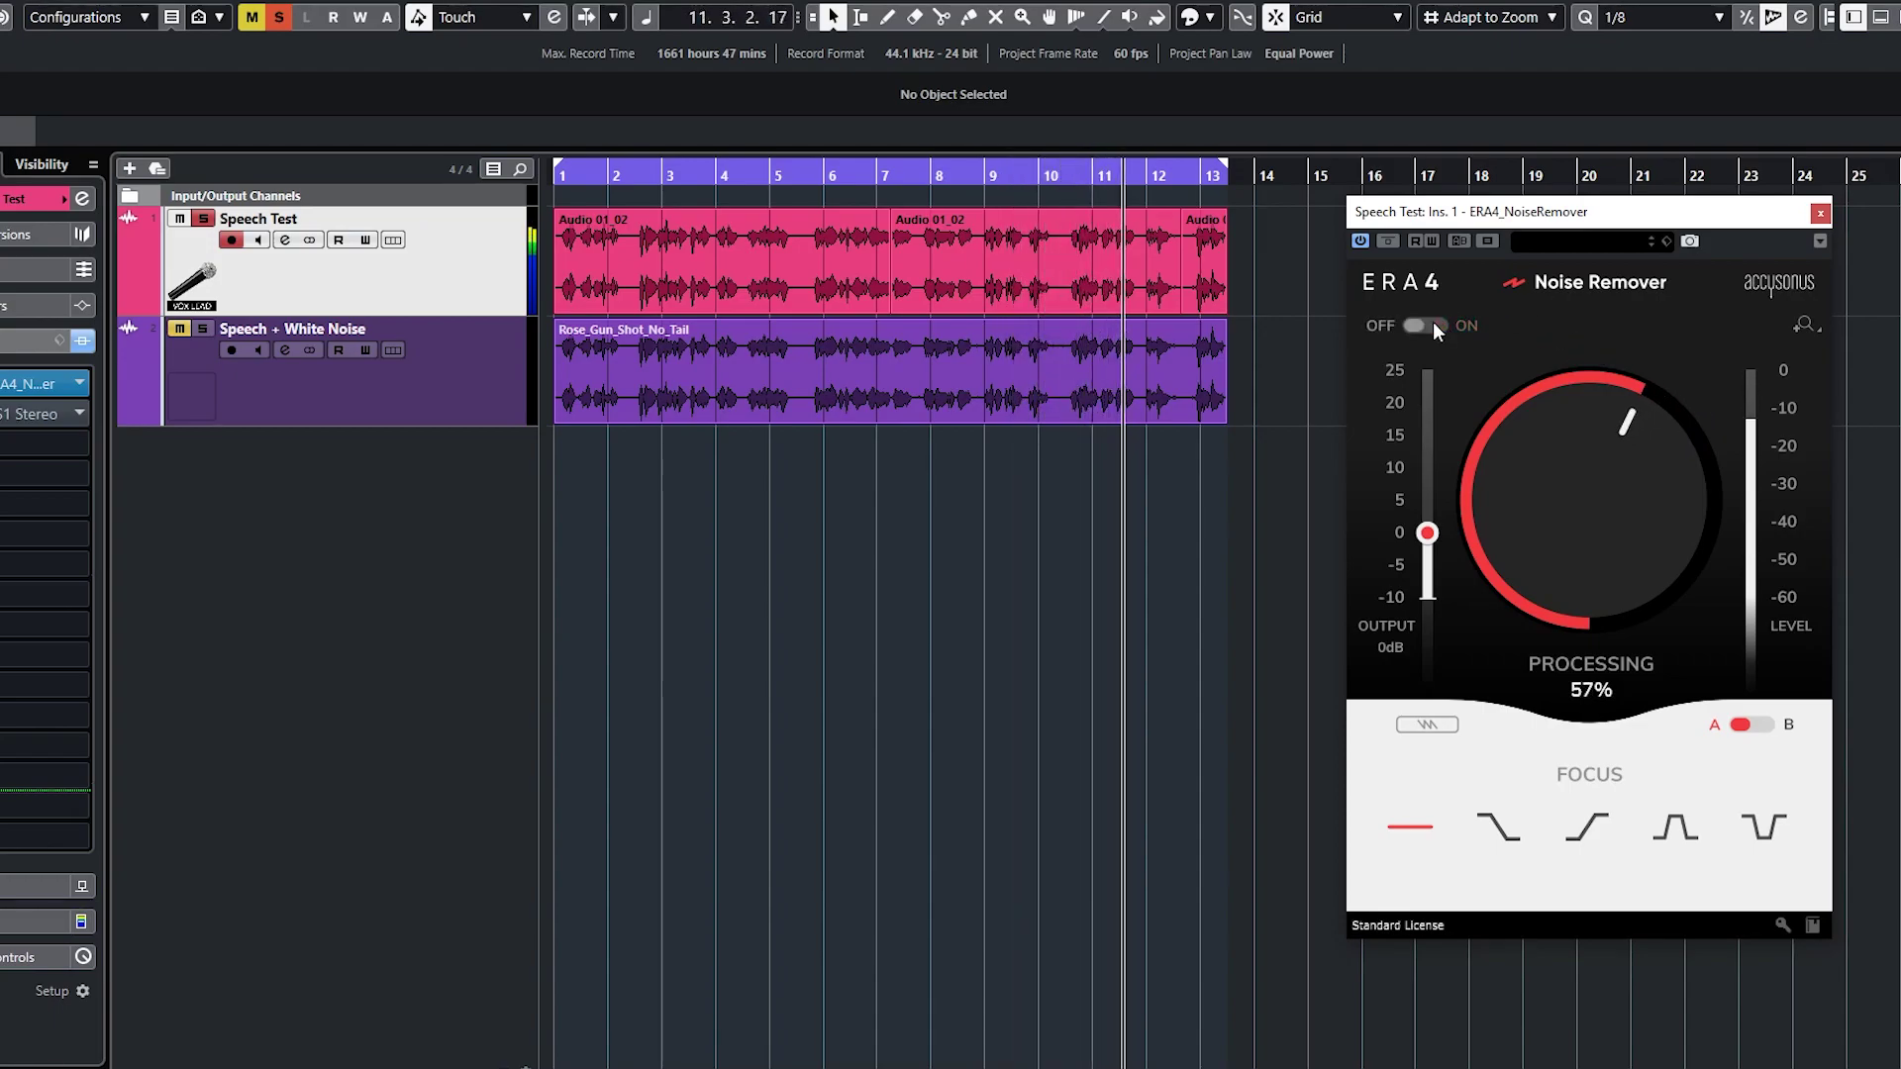
pyautogui.click(1433, 325)
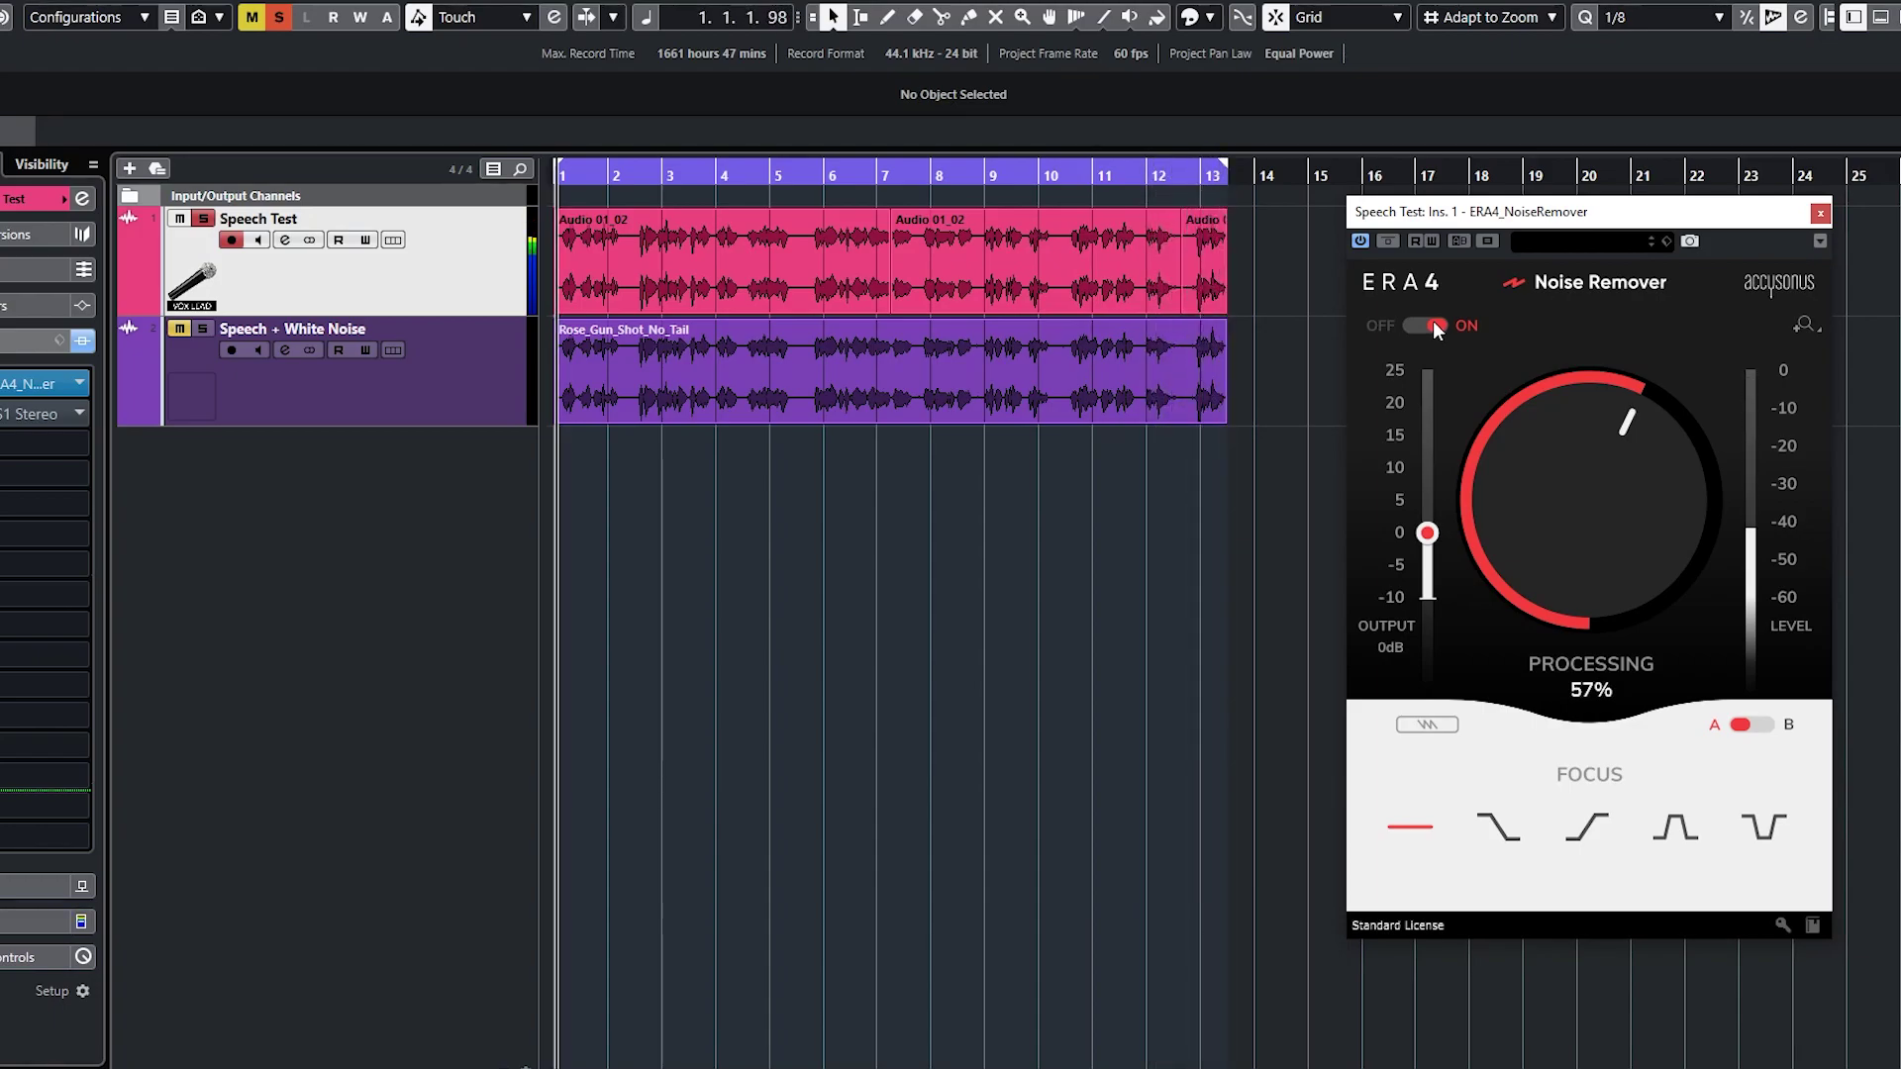
pyautogui.click(466, 174)
pyautogui.press('space')
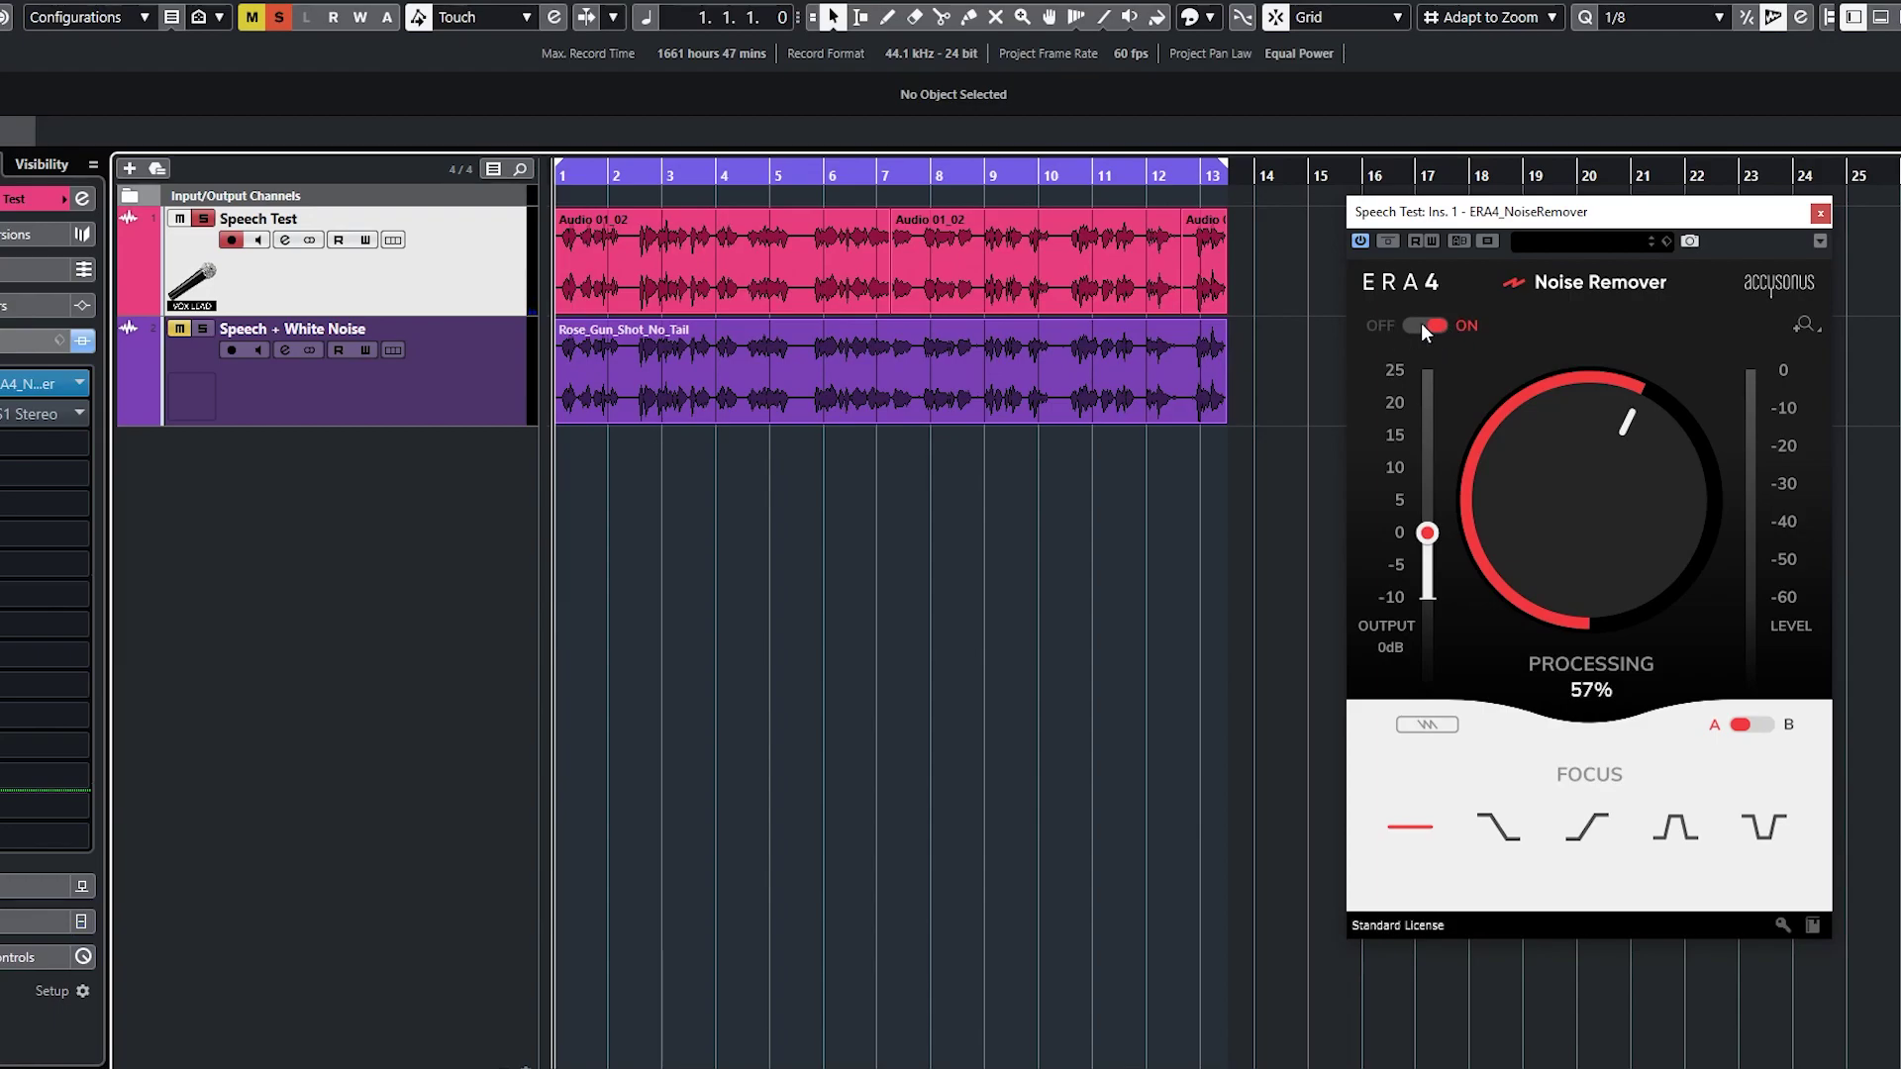
pyautogui.press('space')
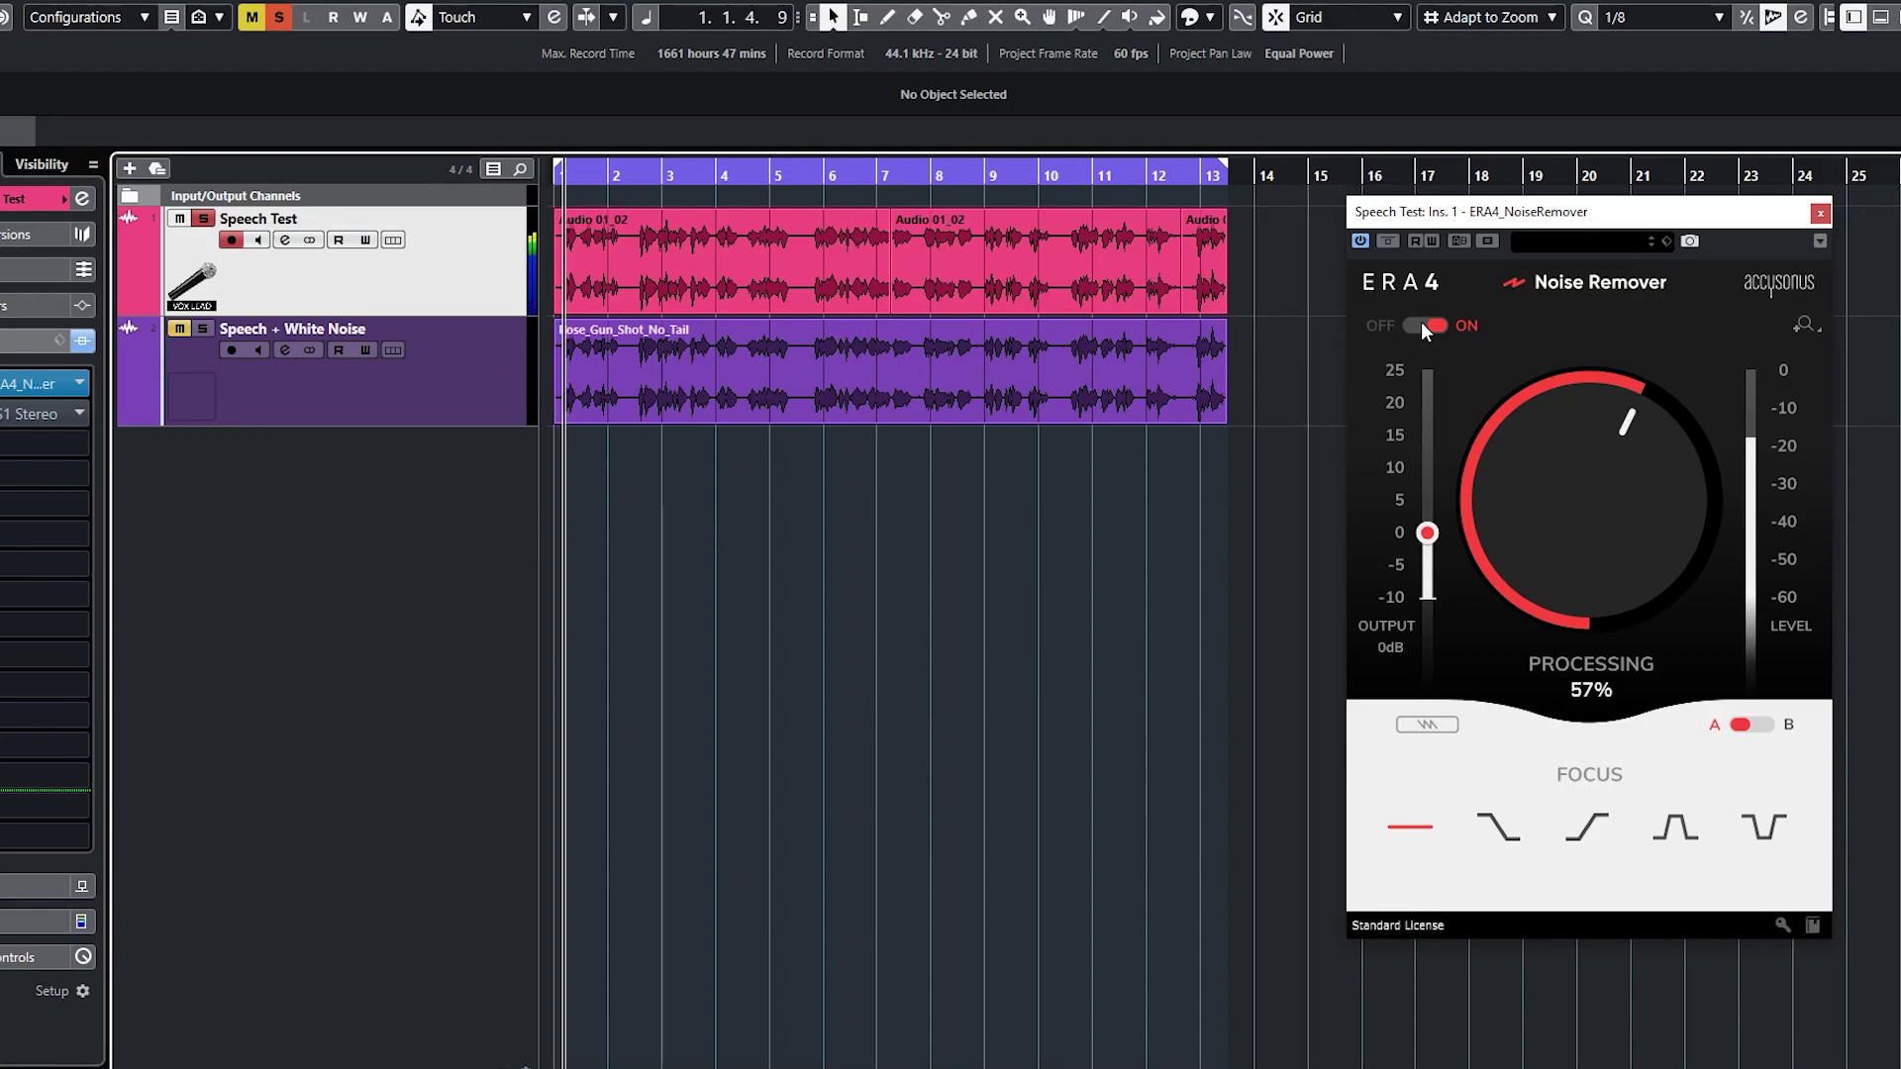
pyautogui.click(1424, 324)
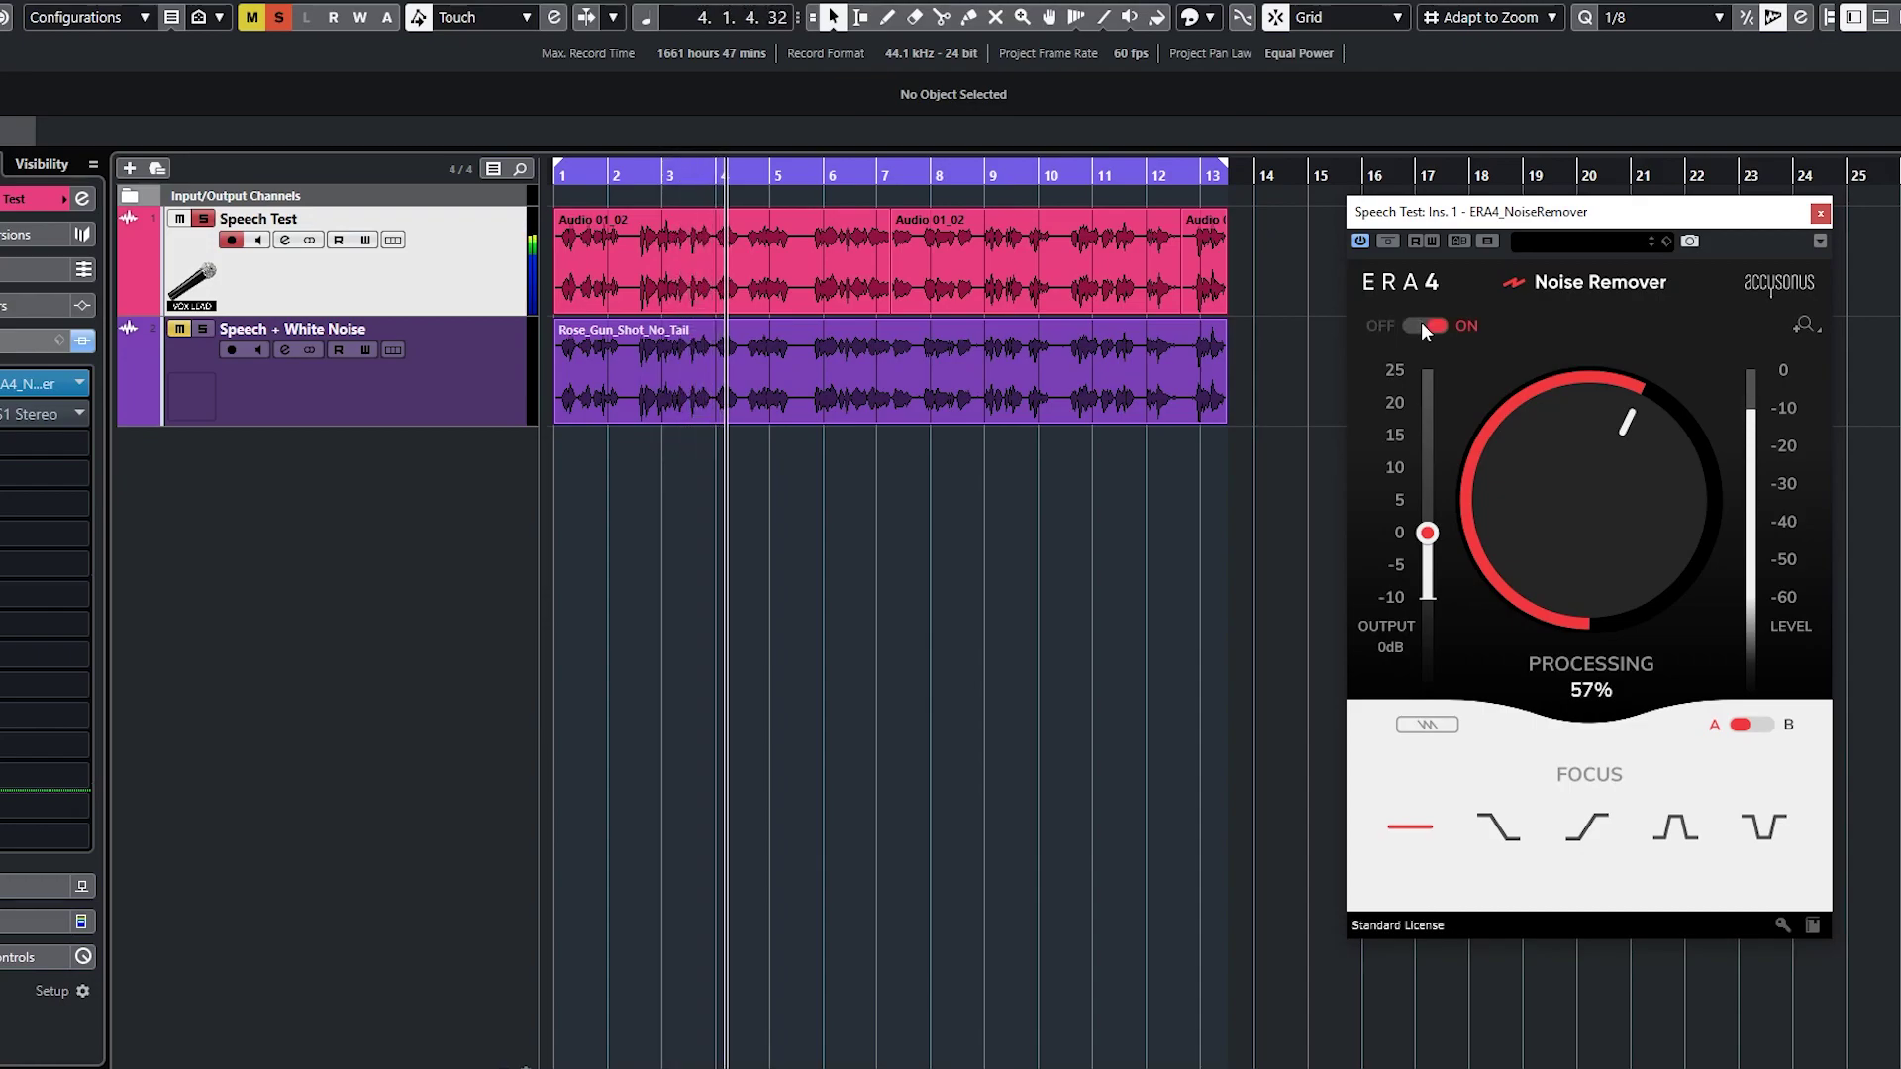
pyautogui.click(1423, 325)
# - Raise the Noise Remover's processing to 76% and switch it off and on during playback to compare the sound
pyautogui.moveTo(1529, 422); pyautogui.dragTo(1554, 376)
pyautogui.click(1417, 327)
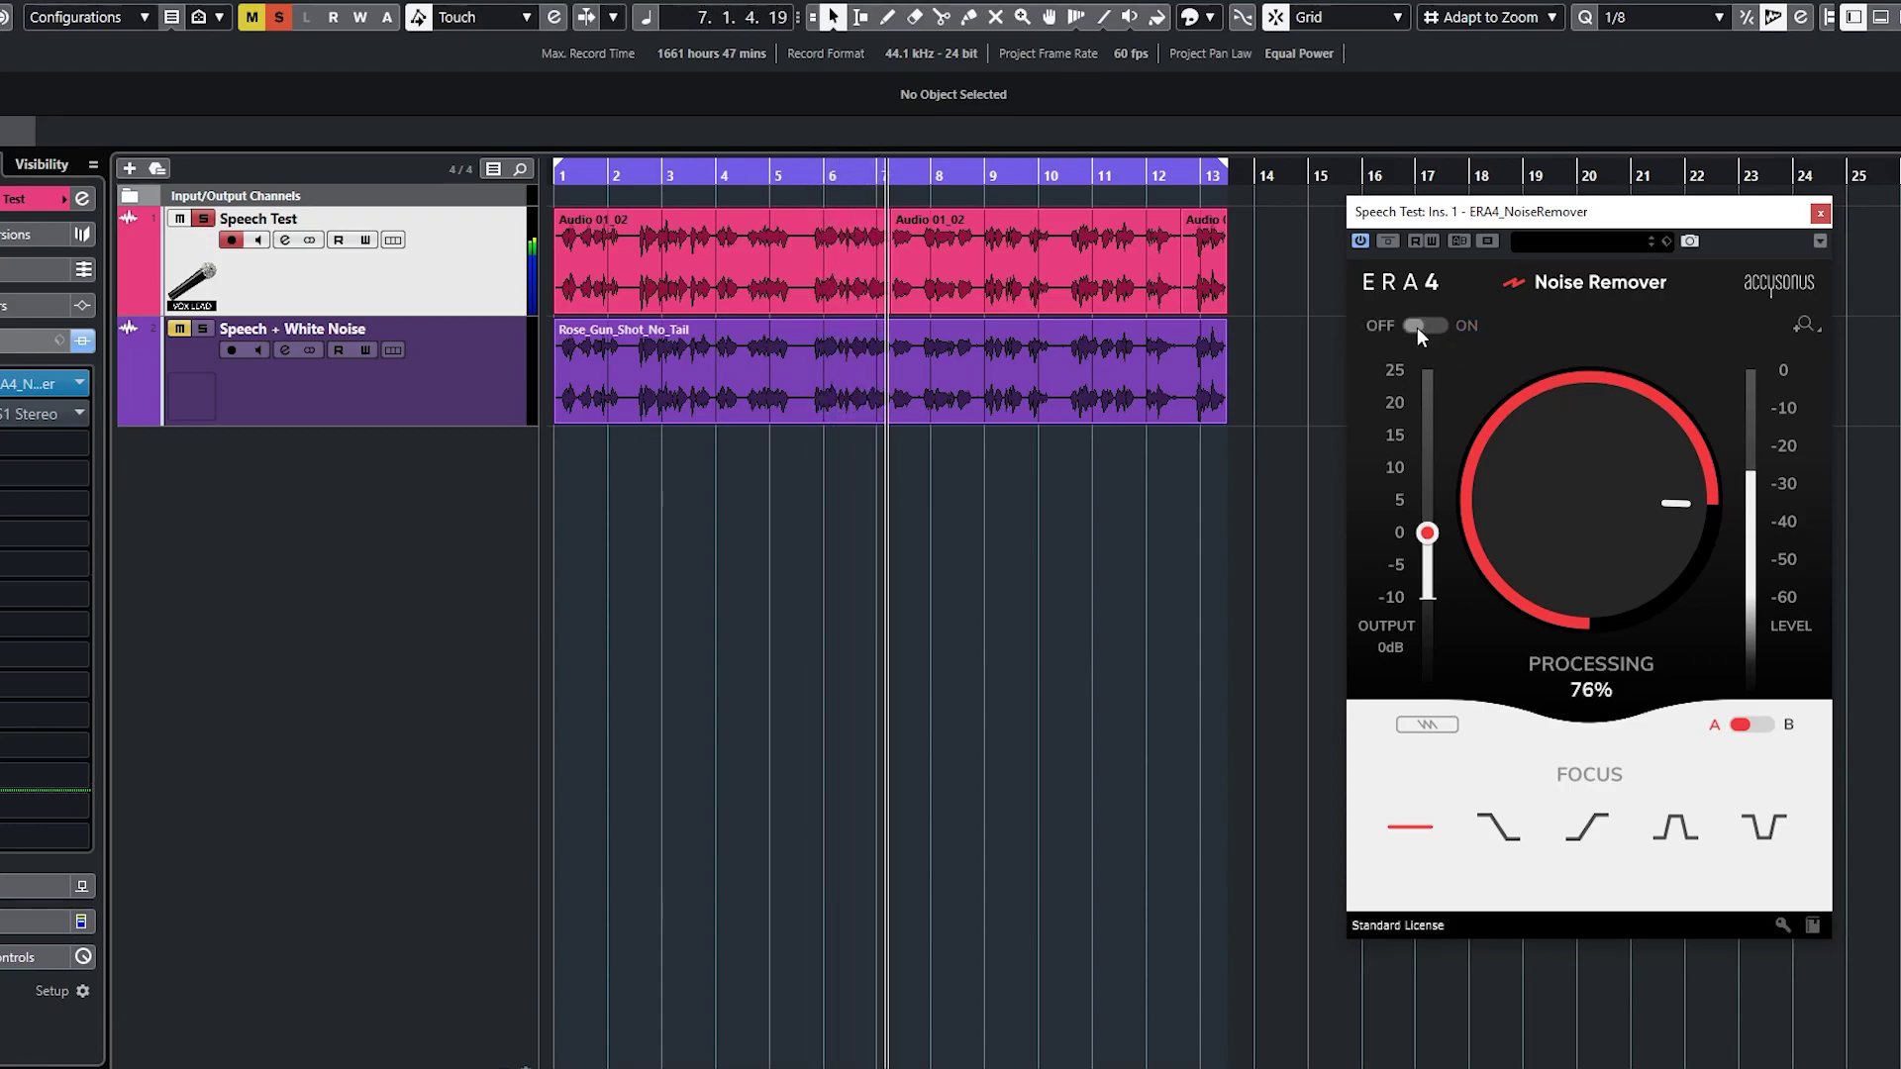
pyautogui.click(1417, 327)
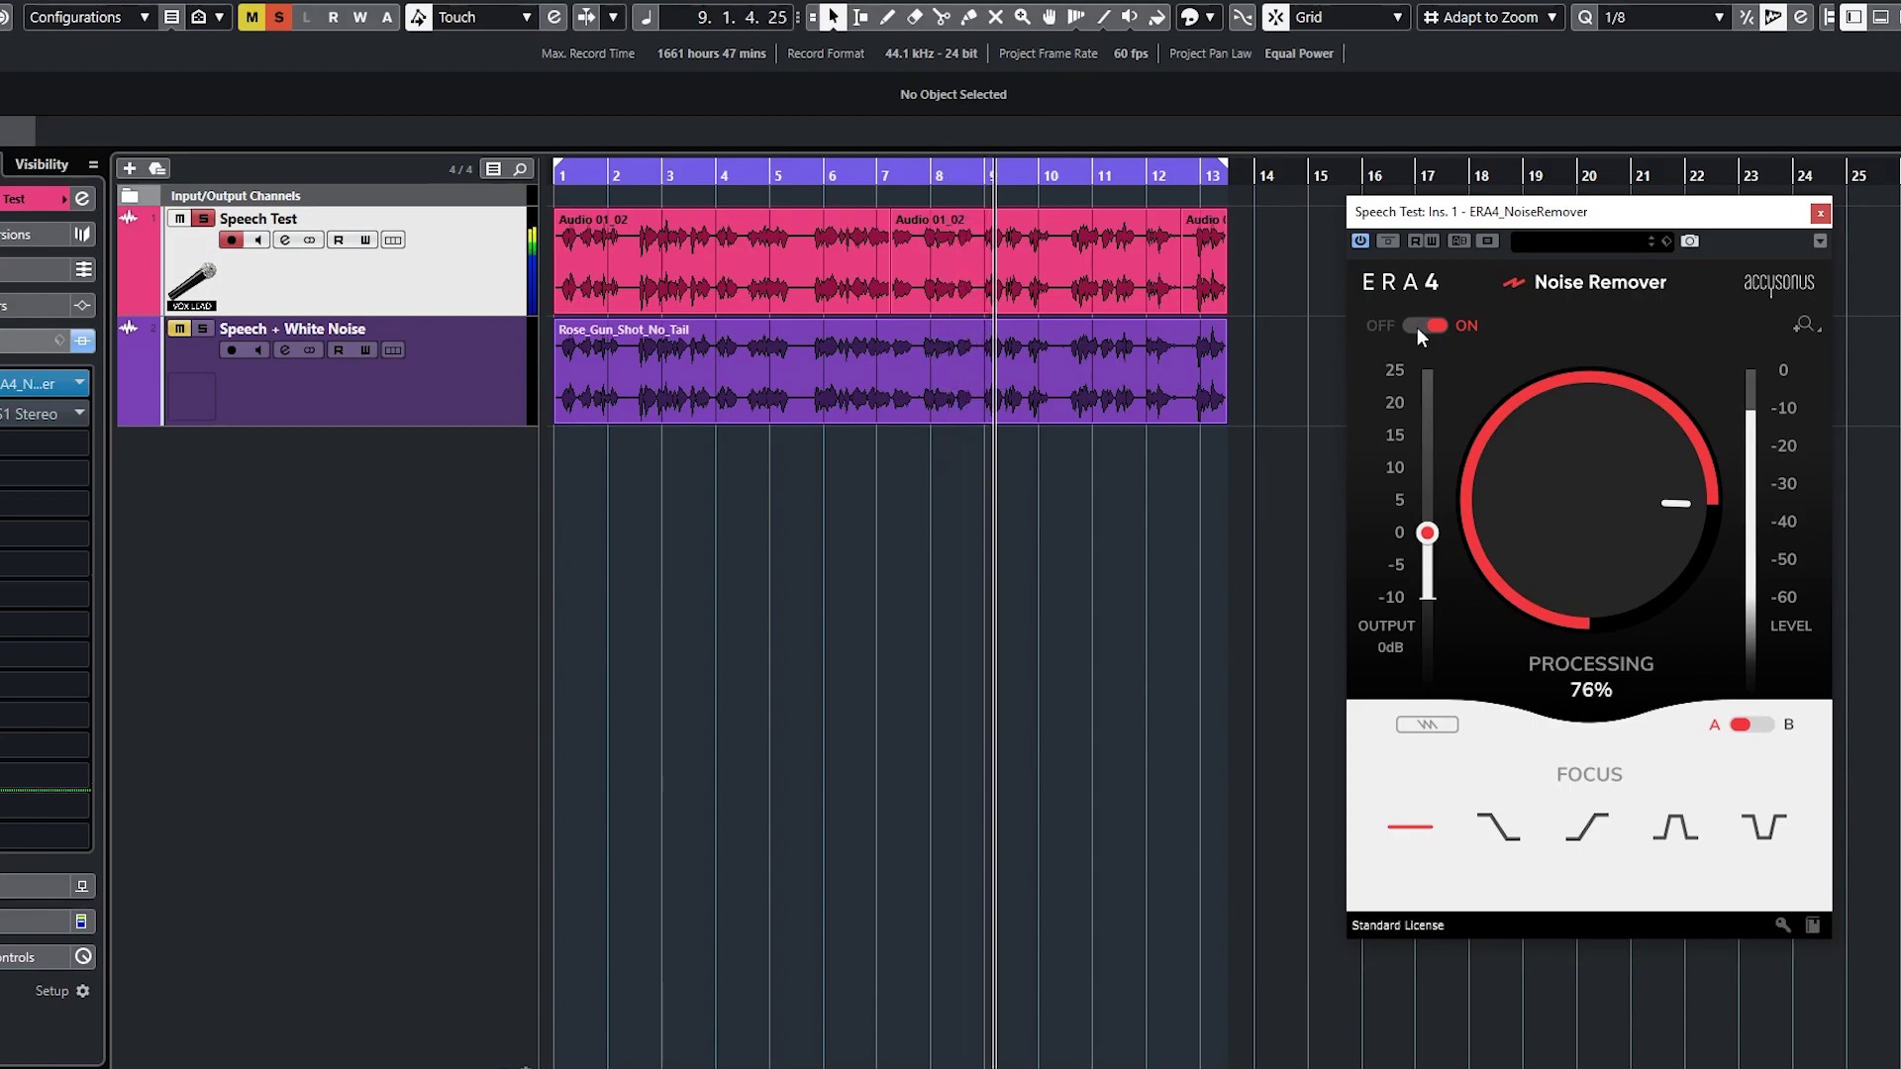
pyautogui.click(1417, 327)
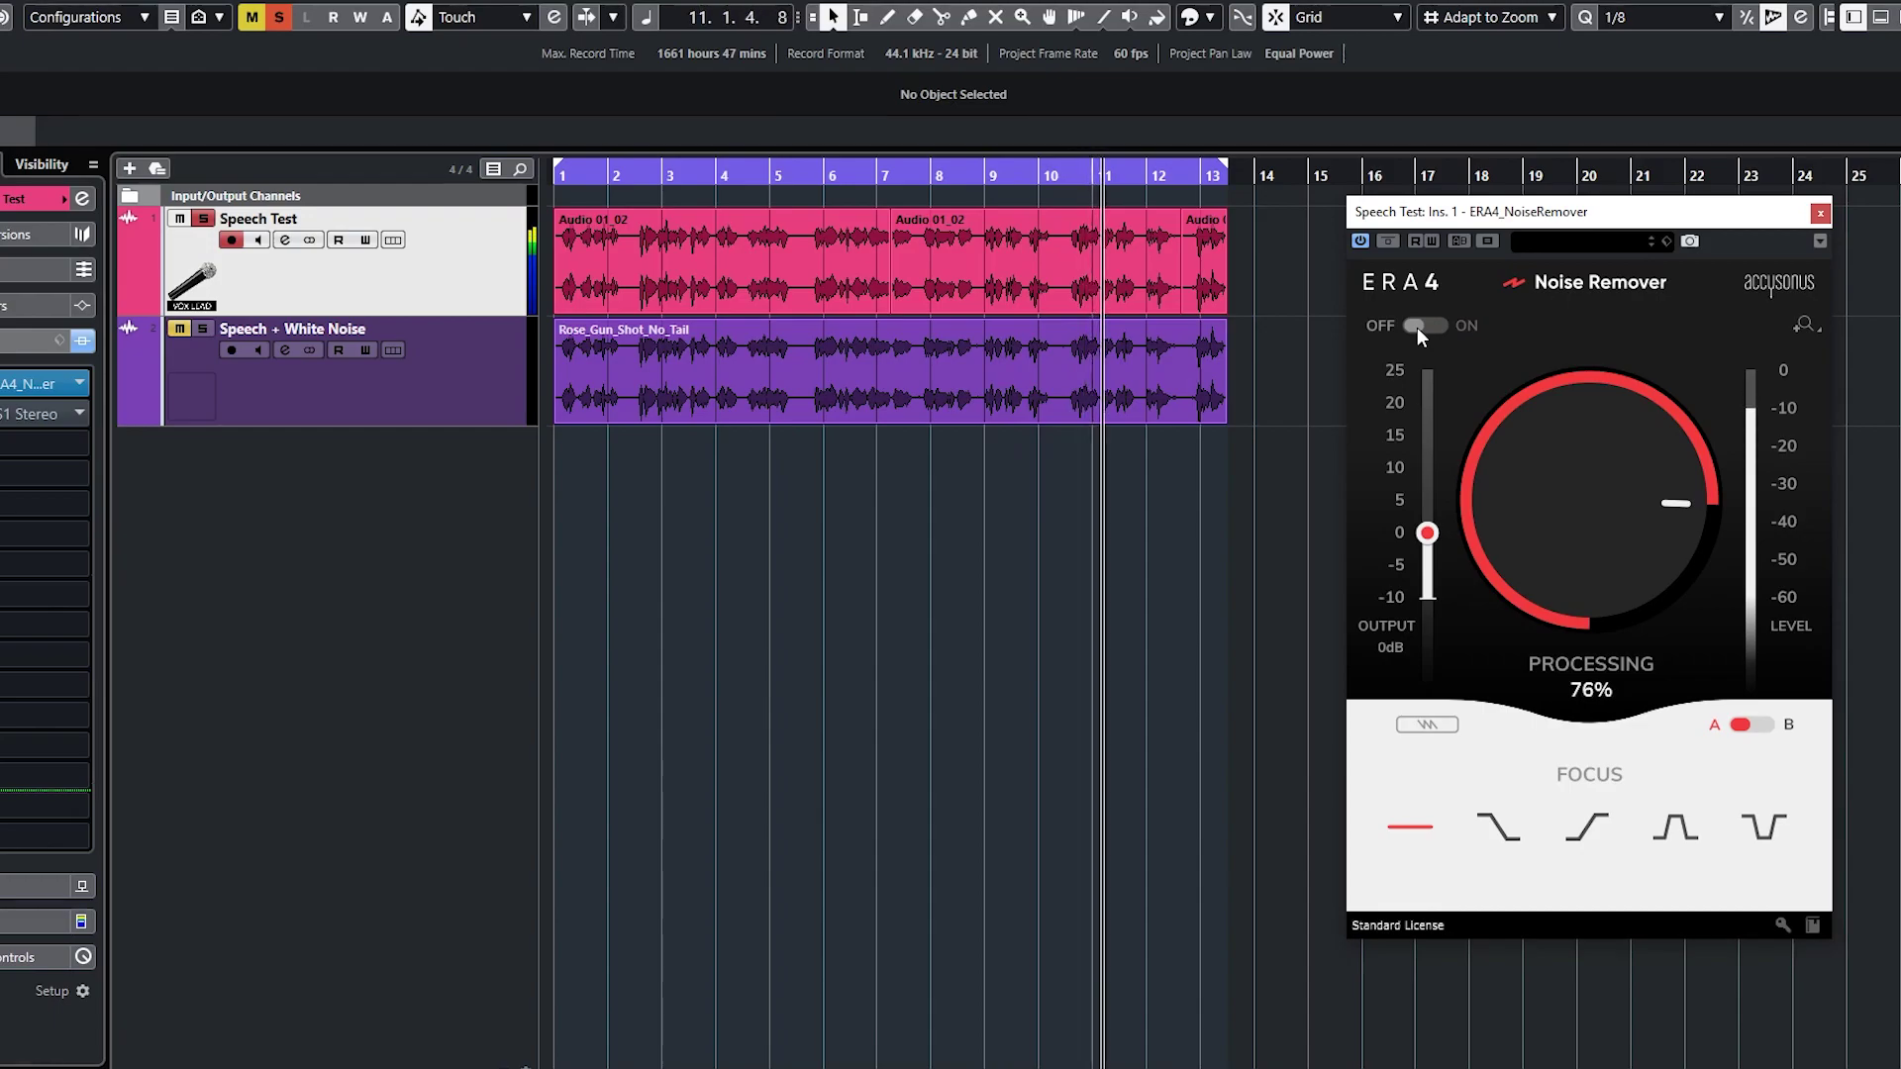
pyautogui.click(1417, 327)
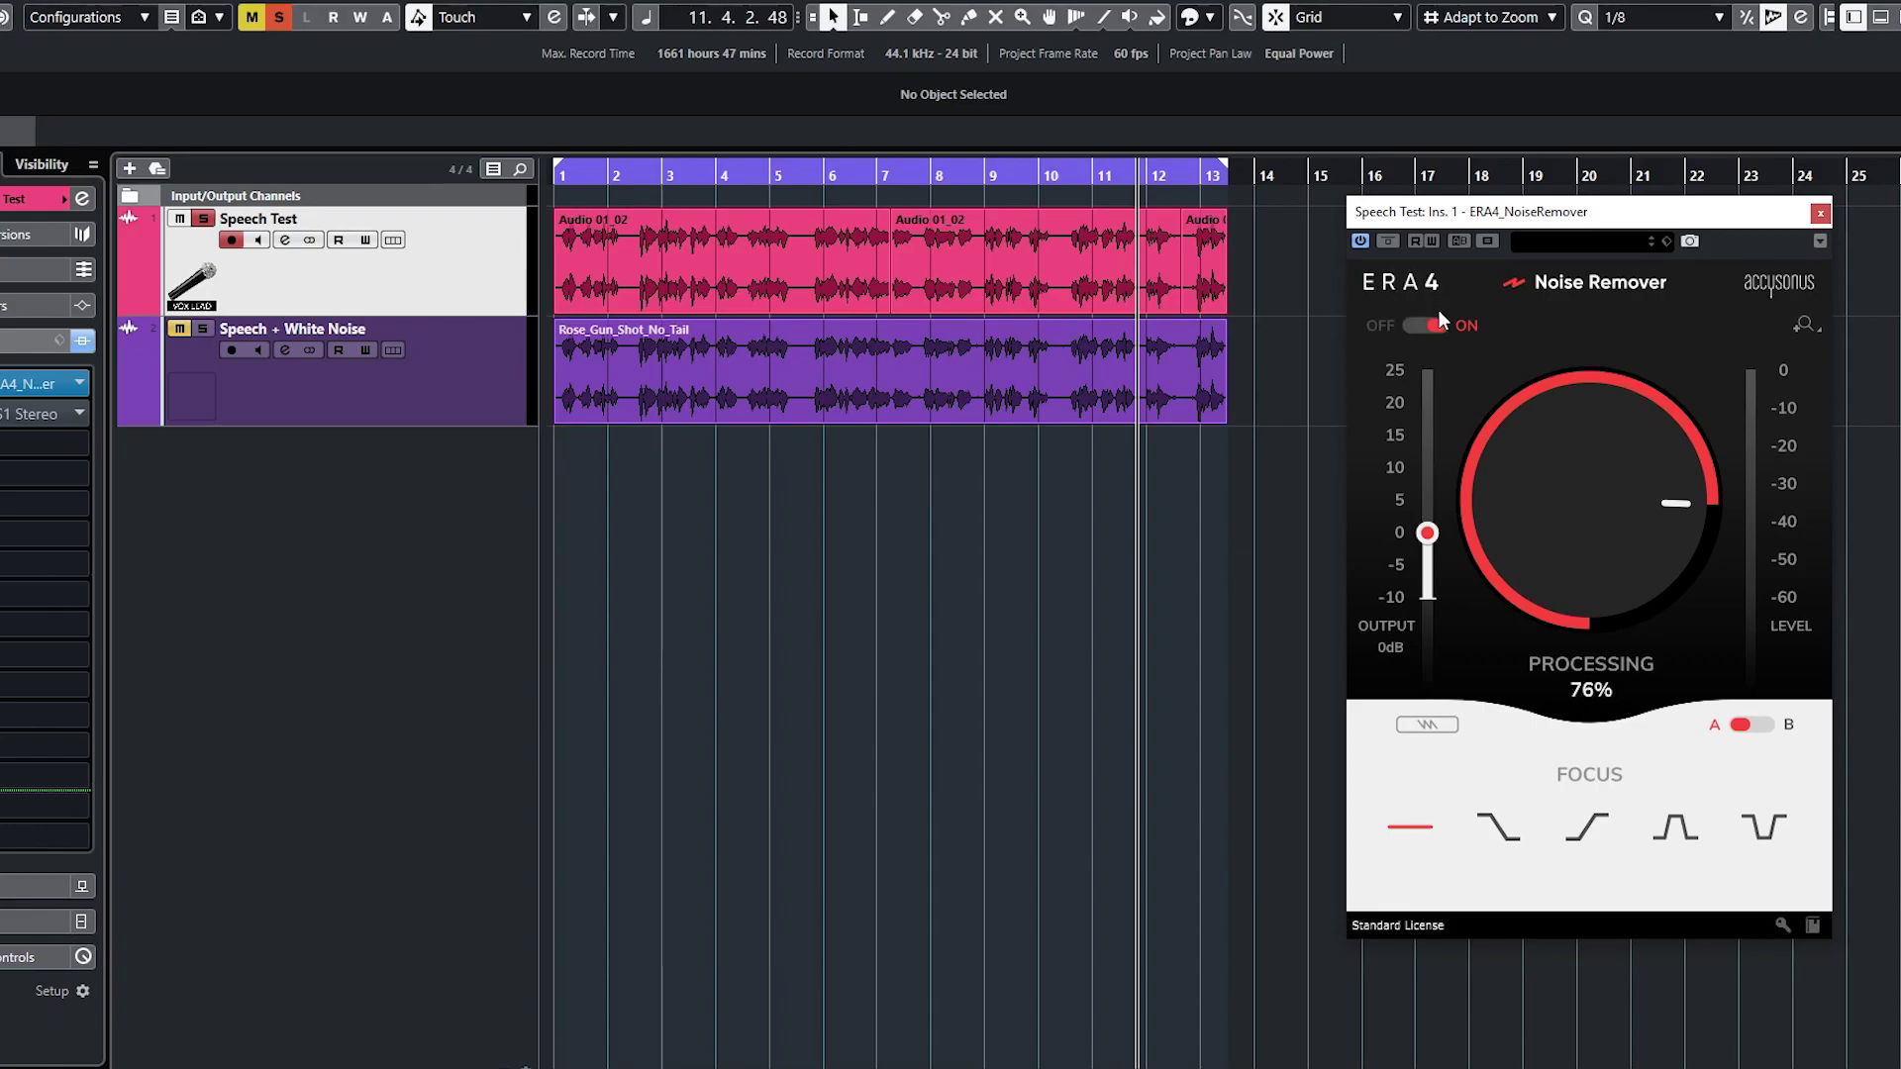
# - Bypass the Noise Remover insert on the Speech Test track and close its window
pyautogui.click(1391, 241)
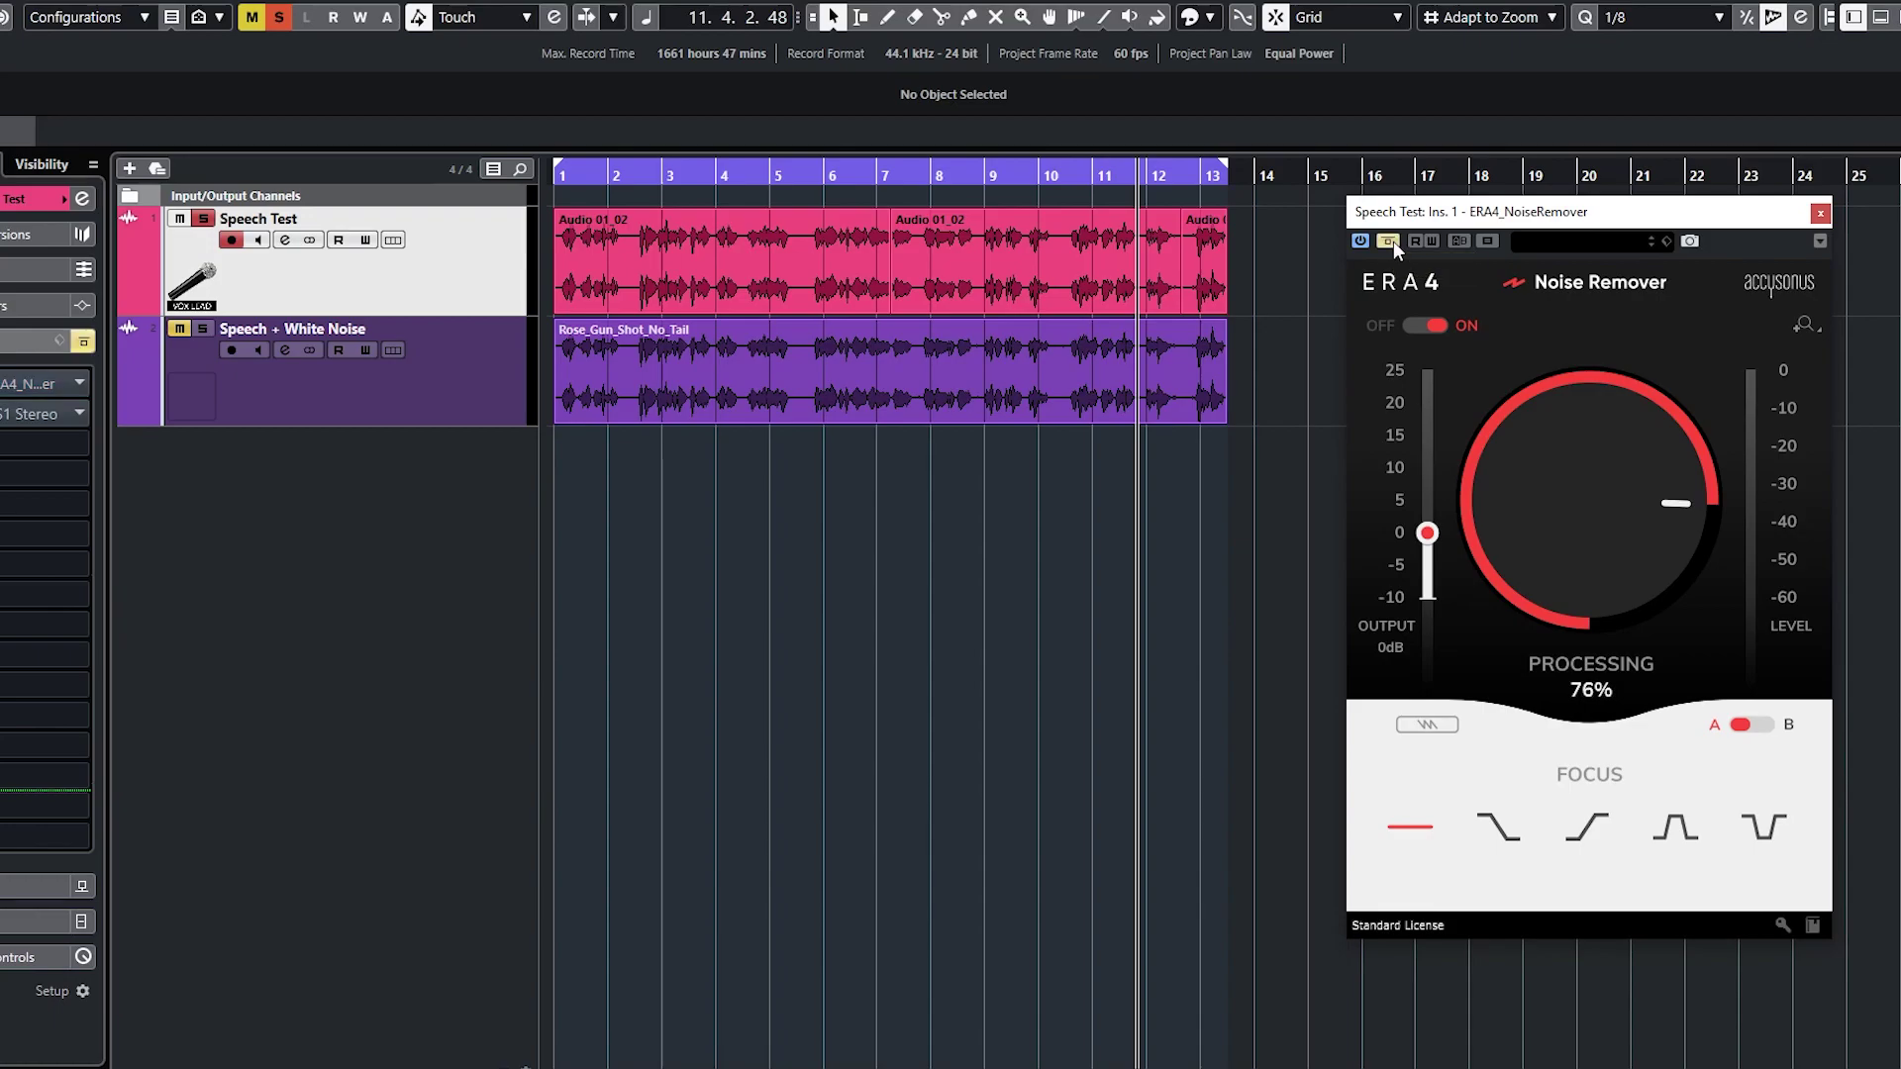
pyautogui.click(1362, 240)
pyautogui.click(1819, 214)
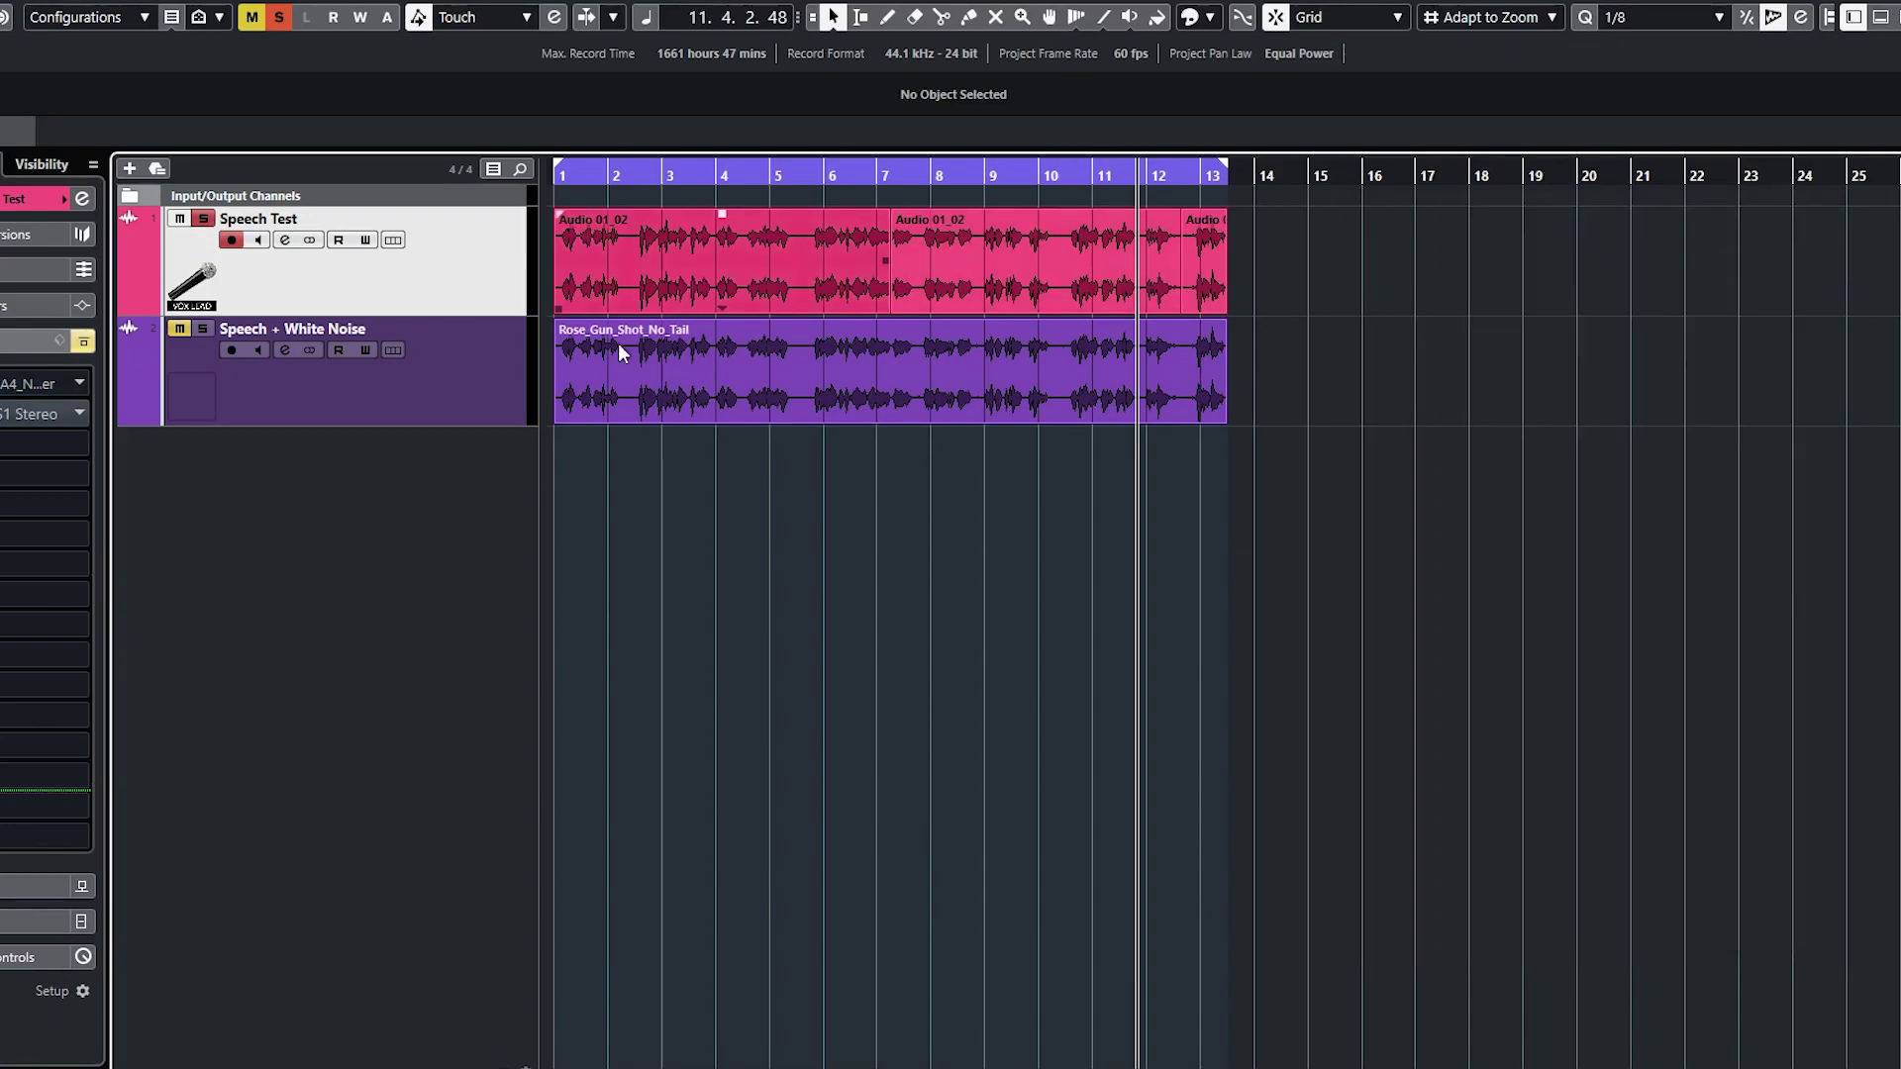
# - Activate the Speech Test track's NS1 insert and arrange the NS1 and Noise Remover windows side by side
pyautogui.click(5, 414)
pyautogui.click(5, 384)
pyautogui.click(20, 414)
pyautogui.click(20, 384)
pyautogui.moveTo(1435, 211); pyautogui.dragTo(849, 316)
pyautogui.moveTo(1490, 280); pyautogui.dragTo(1414, 353)
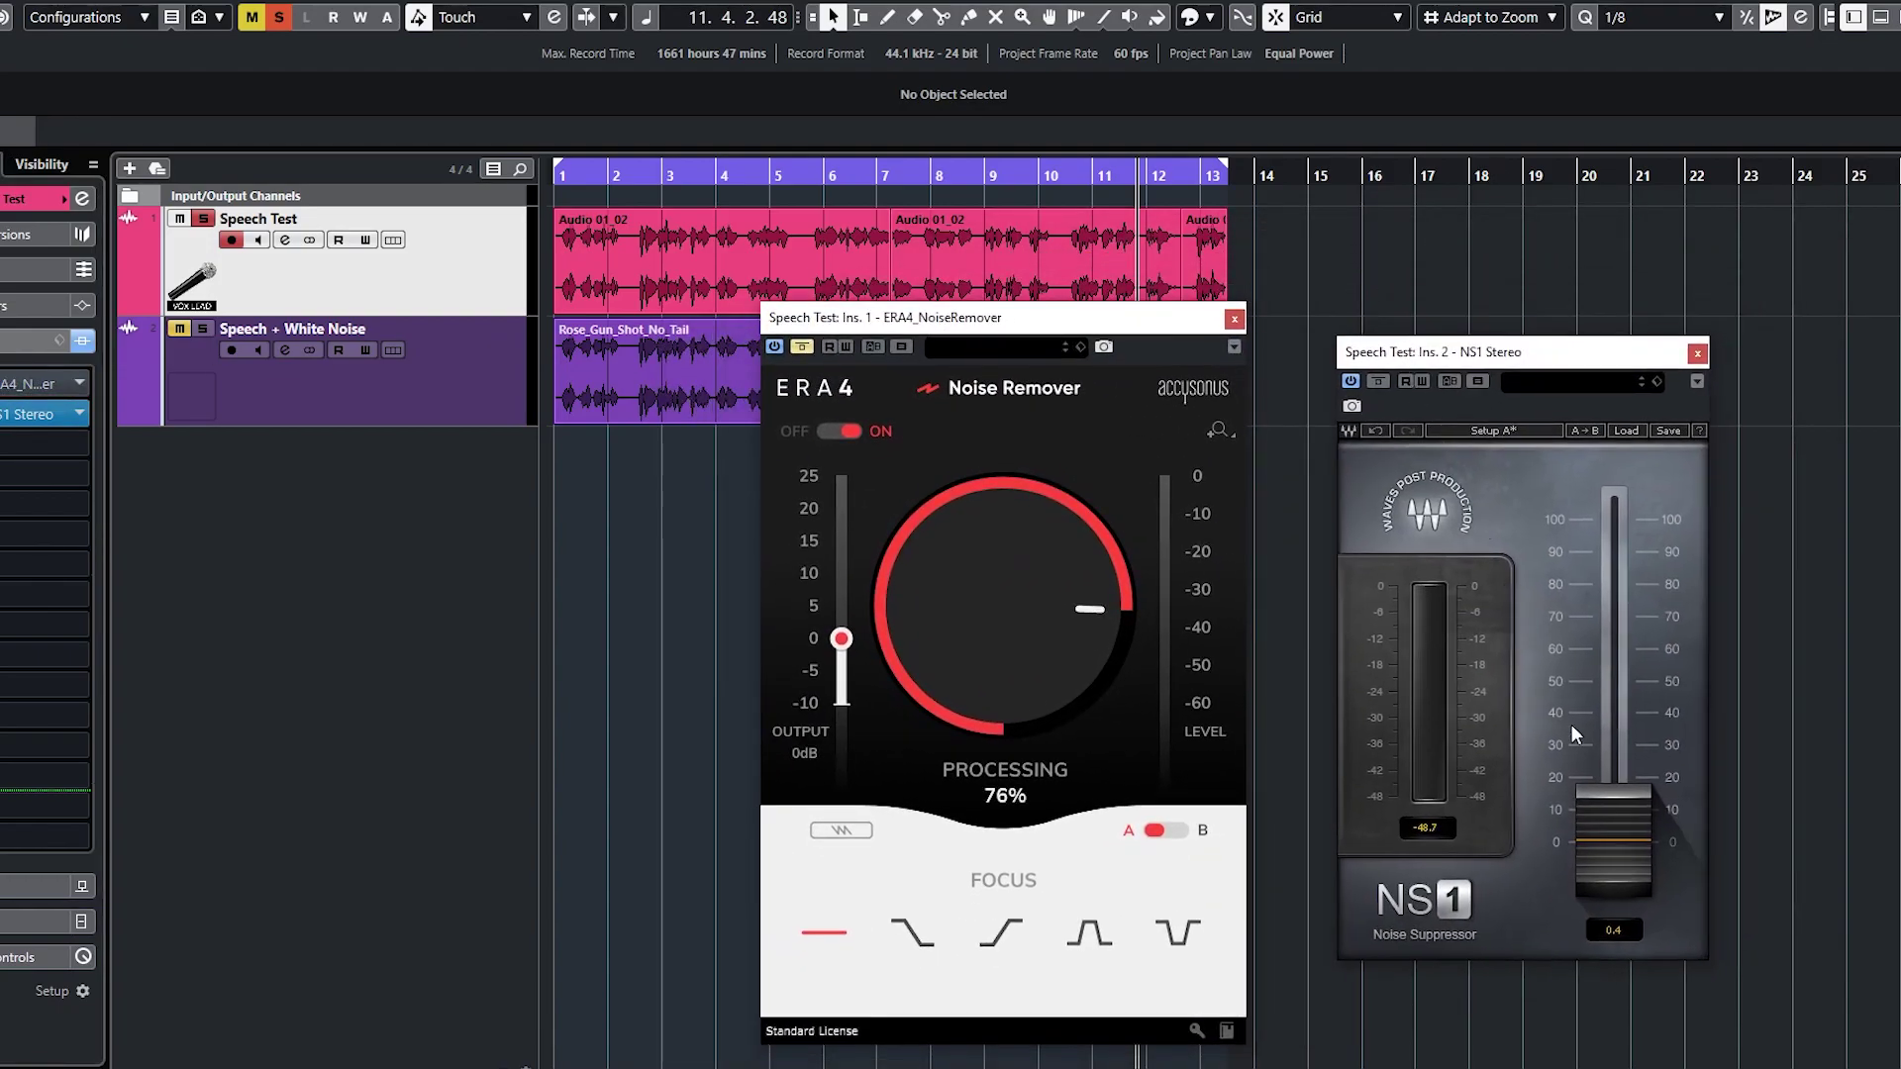
# - Play Speech Test from the start, raise the NS1 fader to 100, lower it to 85.5, and compare with NS1 bypassed
pyautogui.click(669, 182)
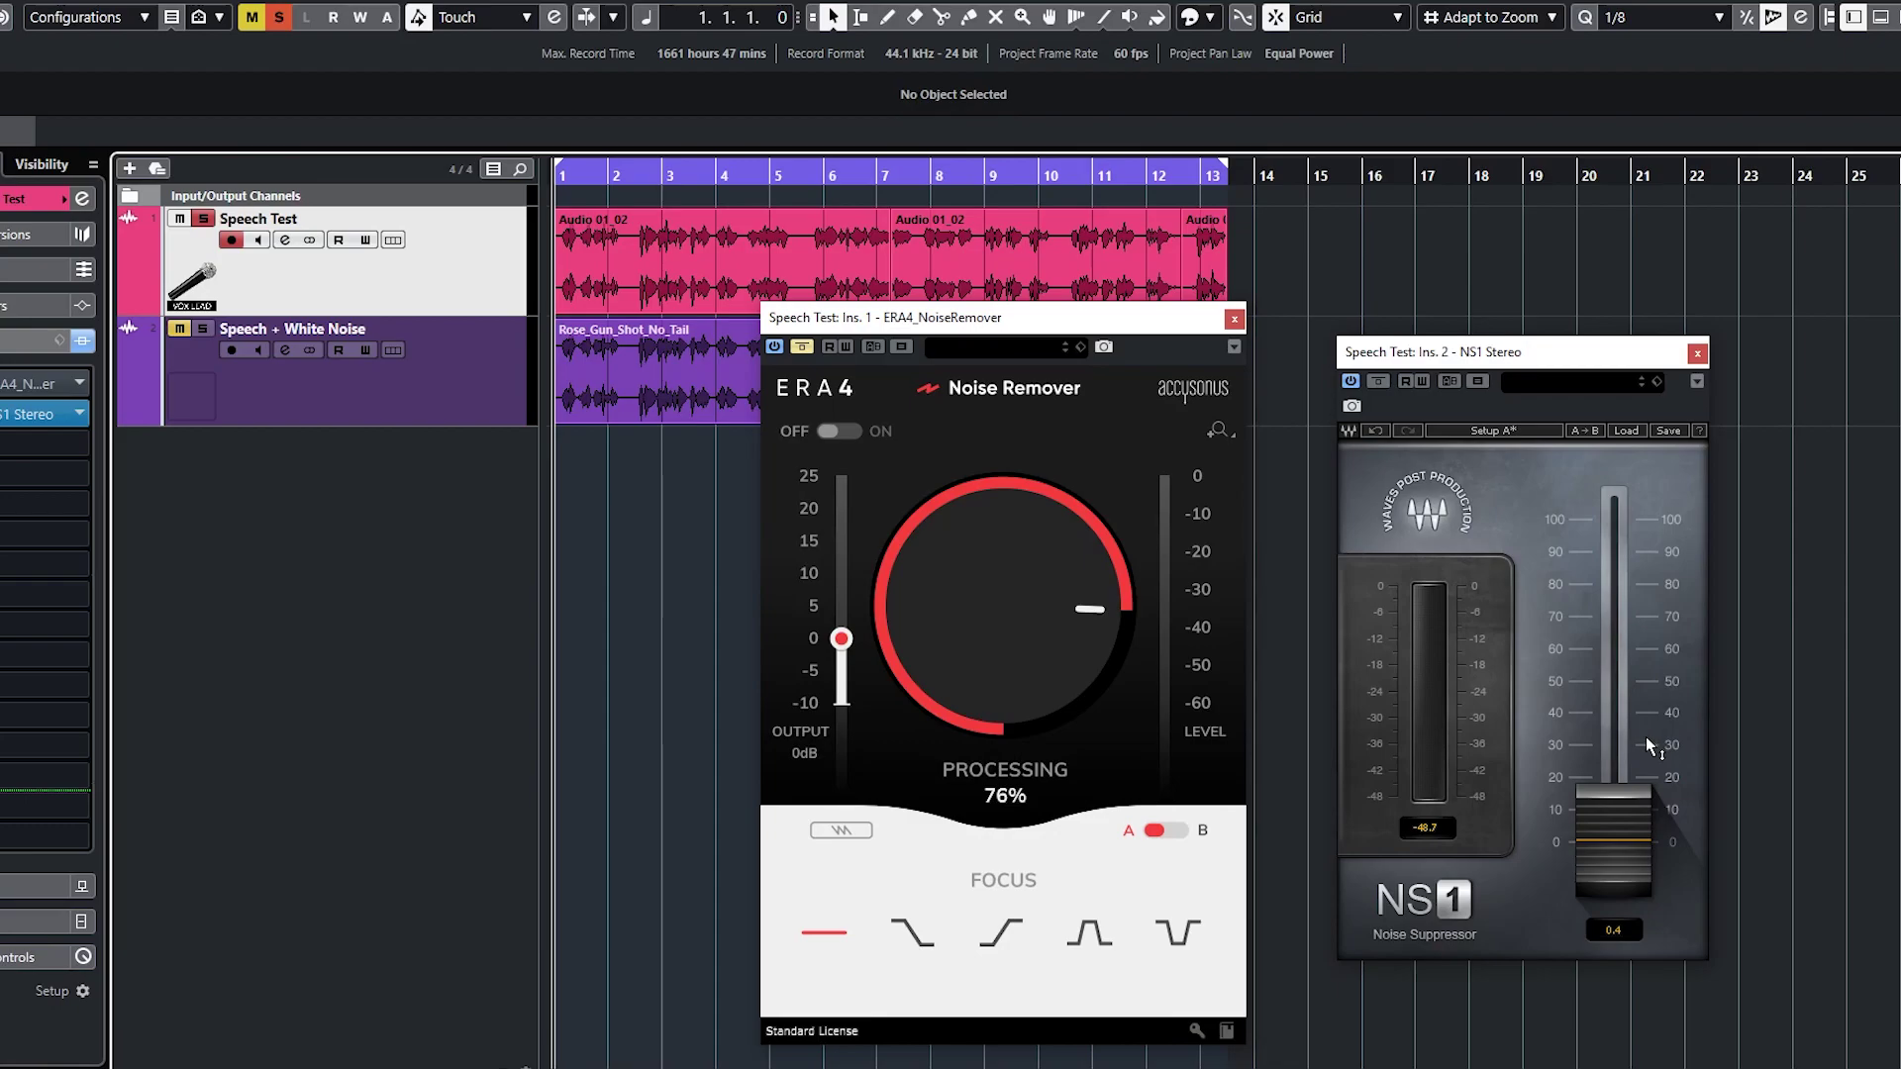
pyautogui.press('space')
pyautogui.moveTo(1633, 821); pyautogui.dragTo(1621, 540)
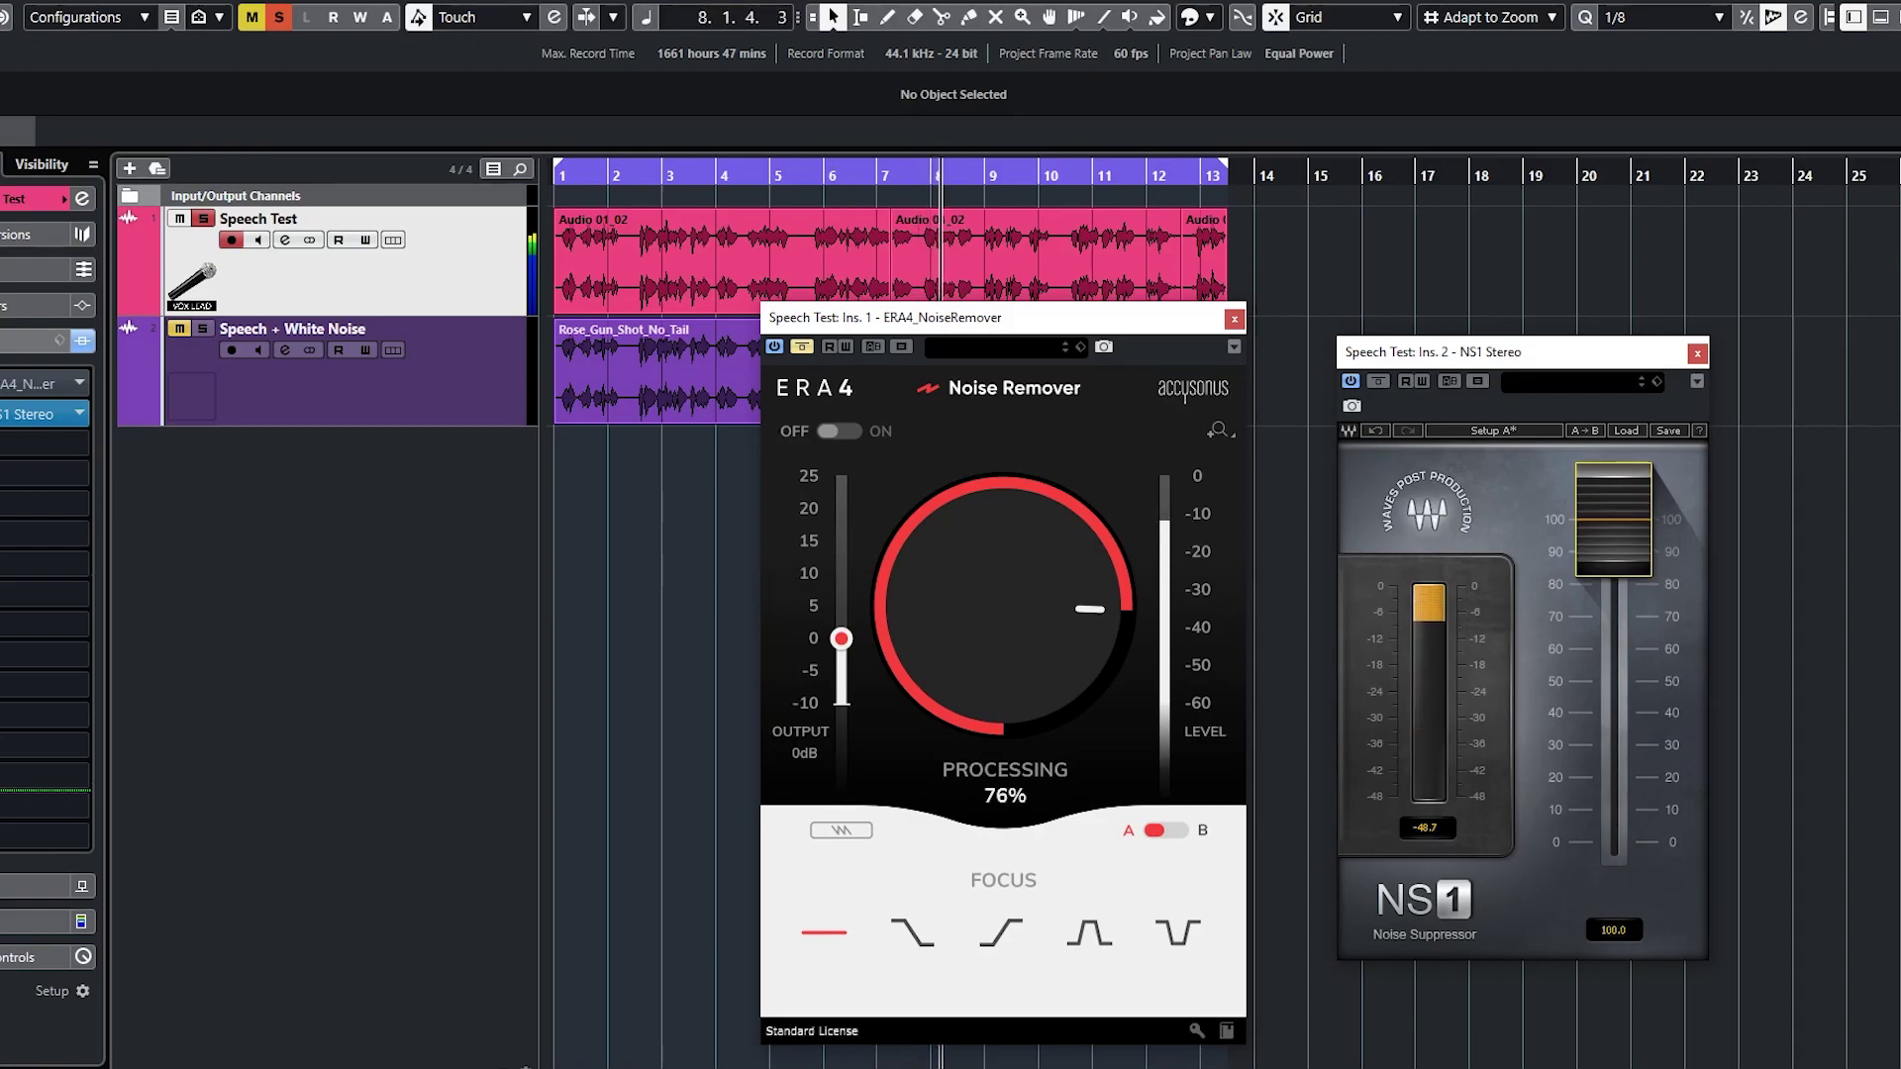
pyautogui.moveTo(1622, 540); pyautogui.dragTo(1624, 589)
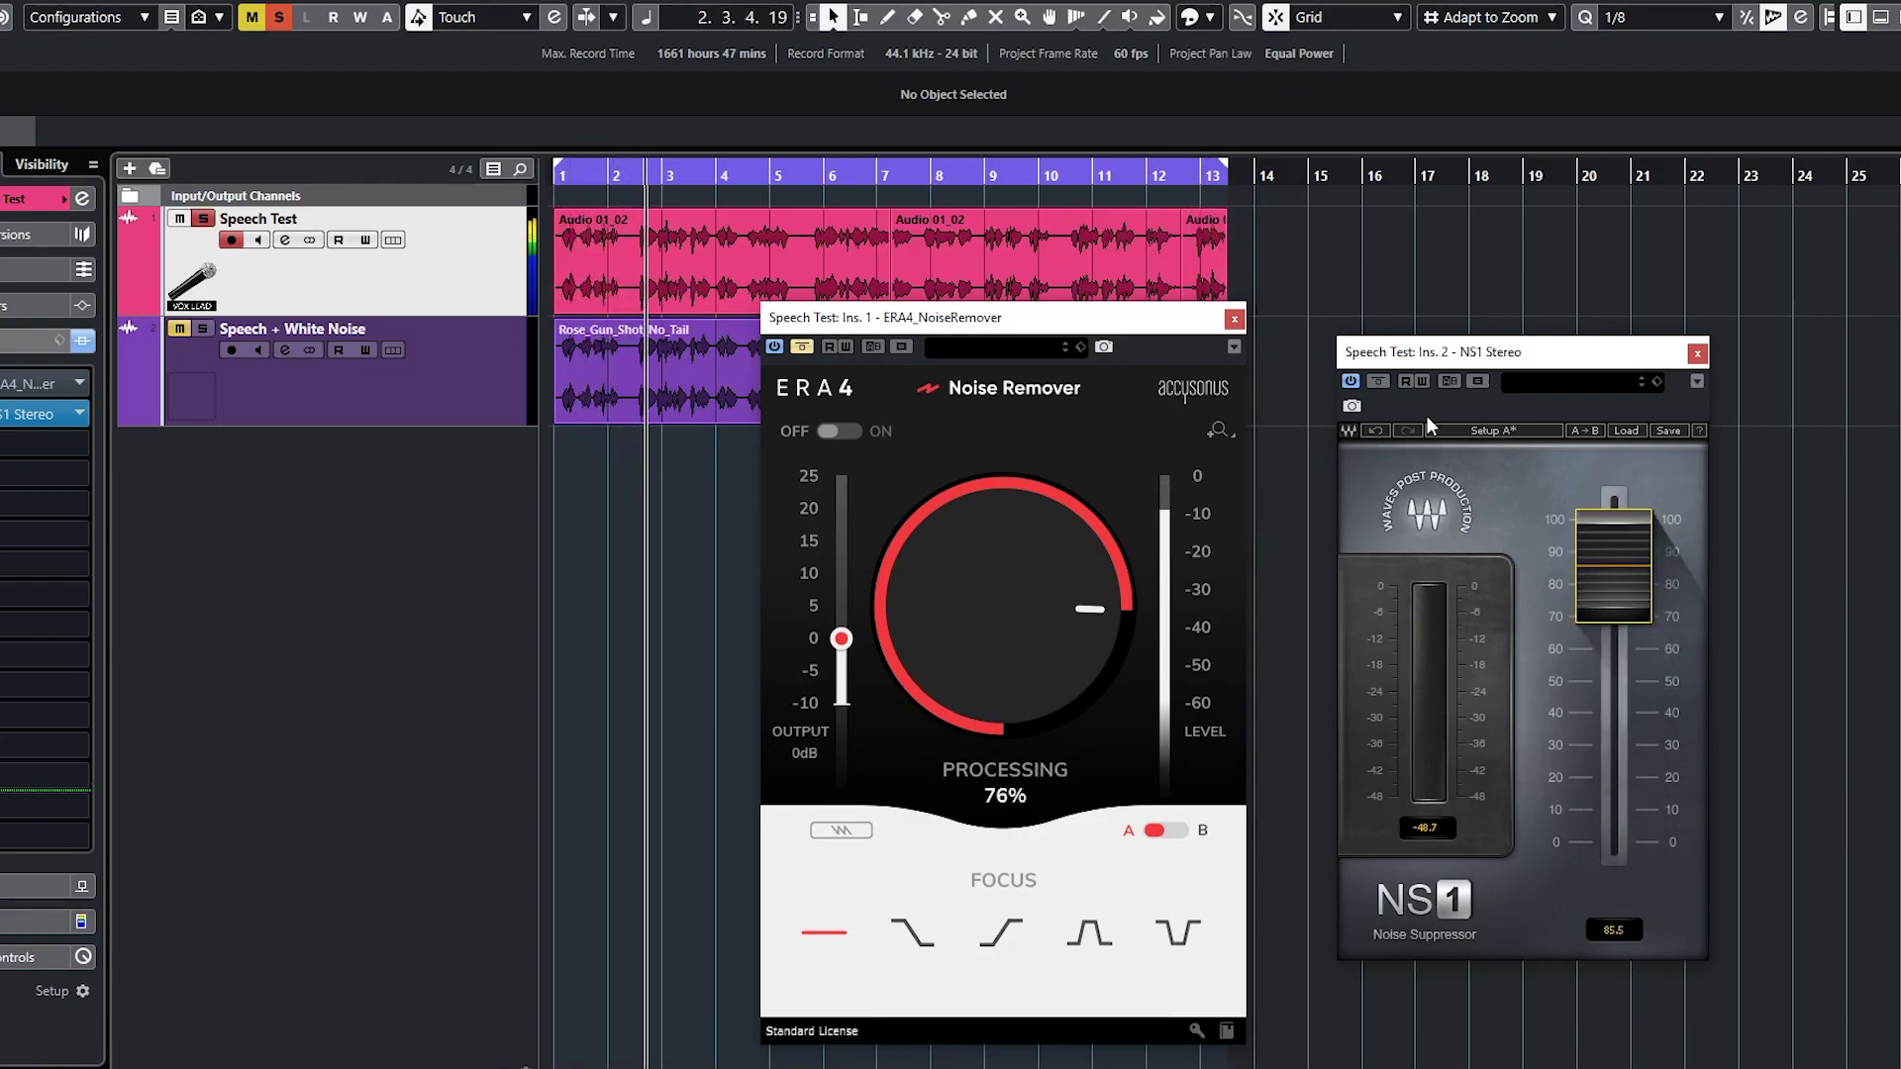
pyautogui.click(1378, 381)
pyautogui.click(1386, 383)
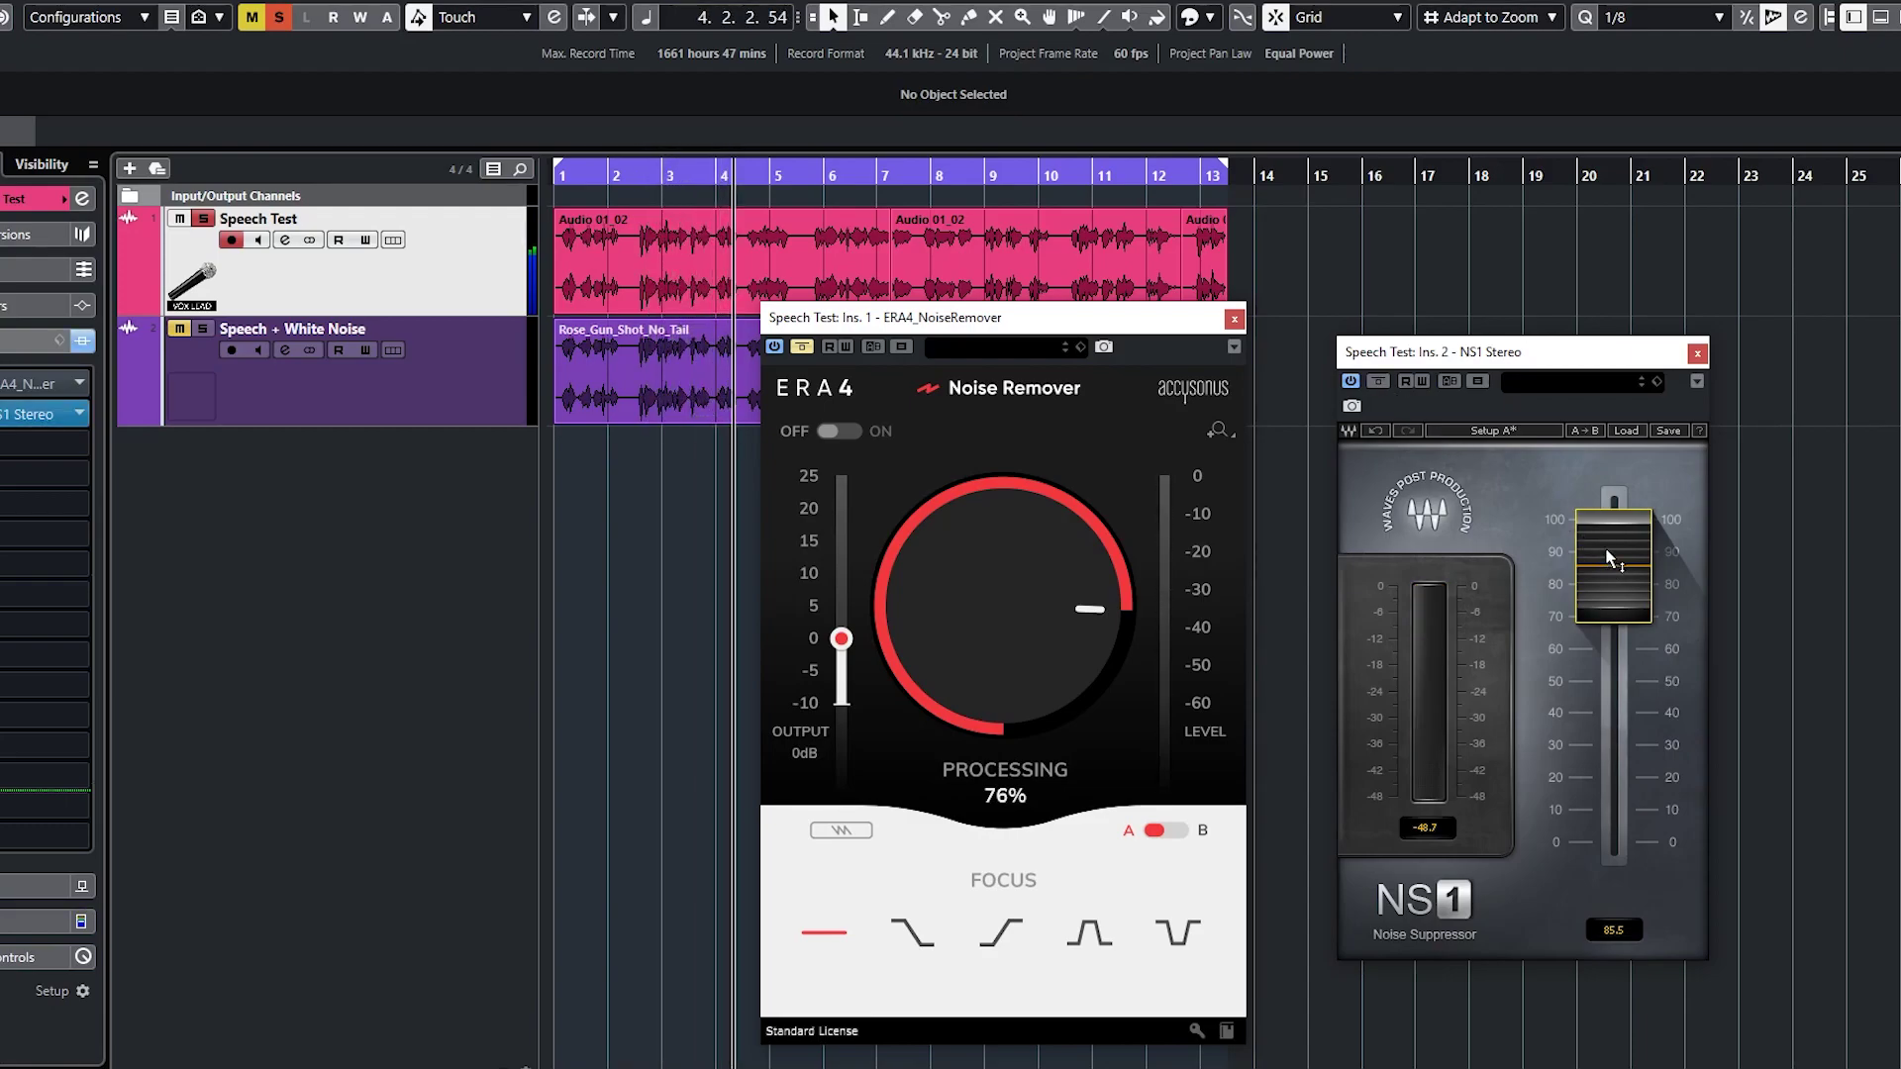
# - Try the NS1 fader at 50.5, set it to 100, raise the Noise Remover's processing to 100% and switch it on
pyautogui.moveTo(1614, 564); pyautogui.dragTo(1614, 679)
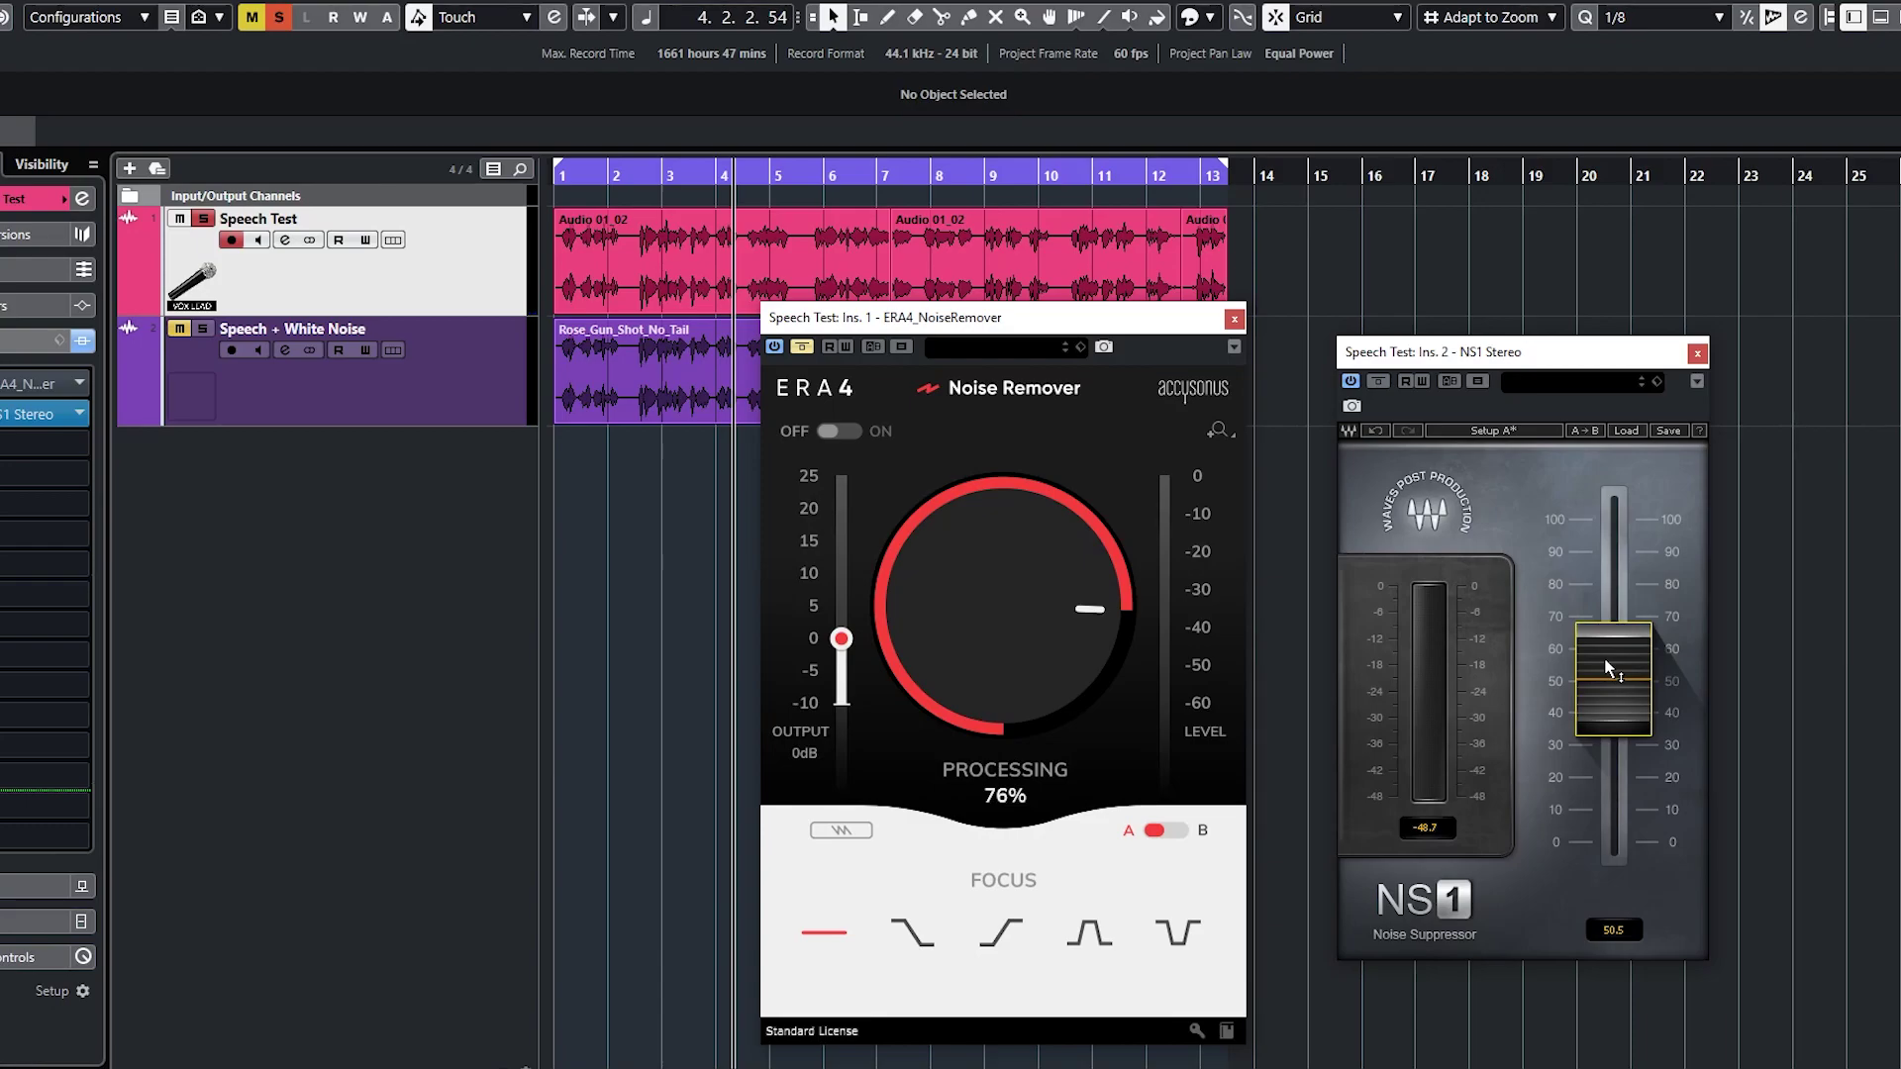
pyautogui.moveTo(1611, 698); pyautogui.dragTo(1614, 539)
pyautogui.moveTo(1066, 668); pyautogui.dragTo(1067, 610)
pyautogui.click(826, 433)
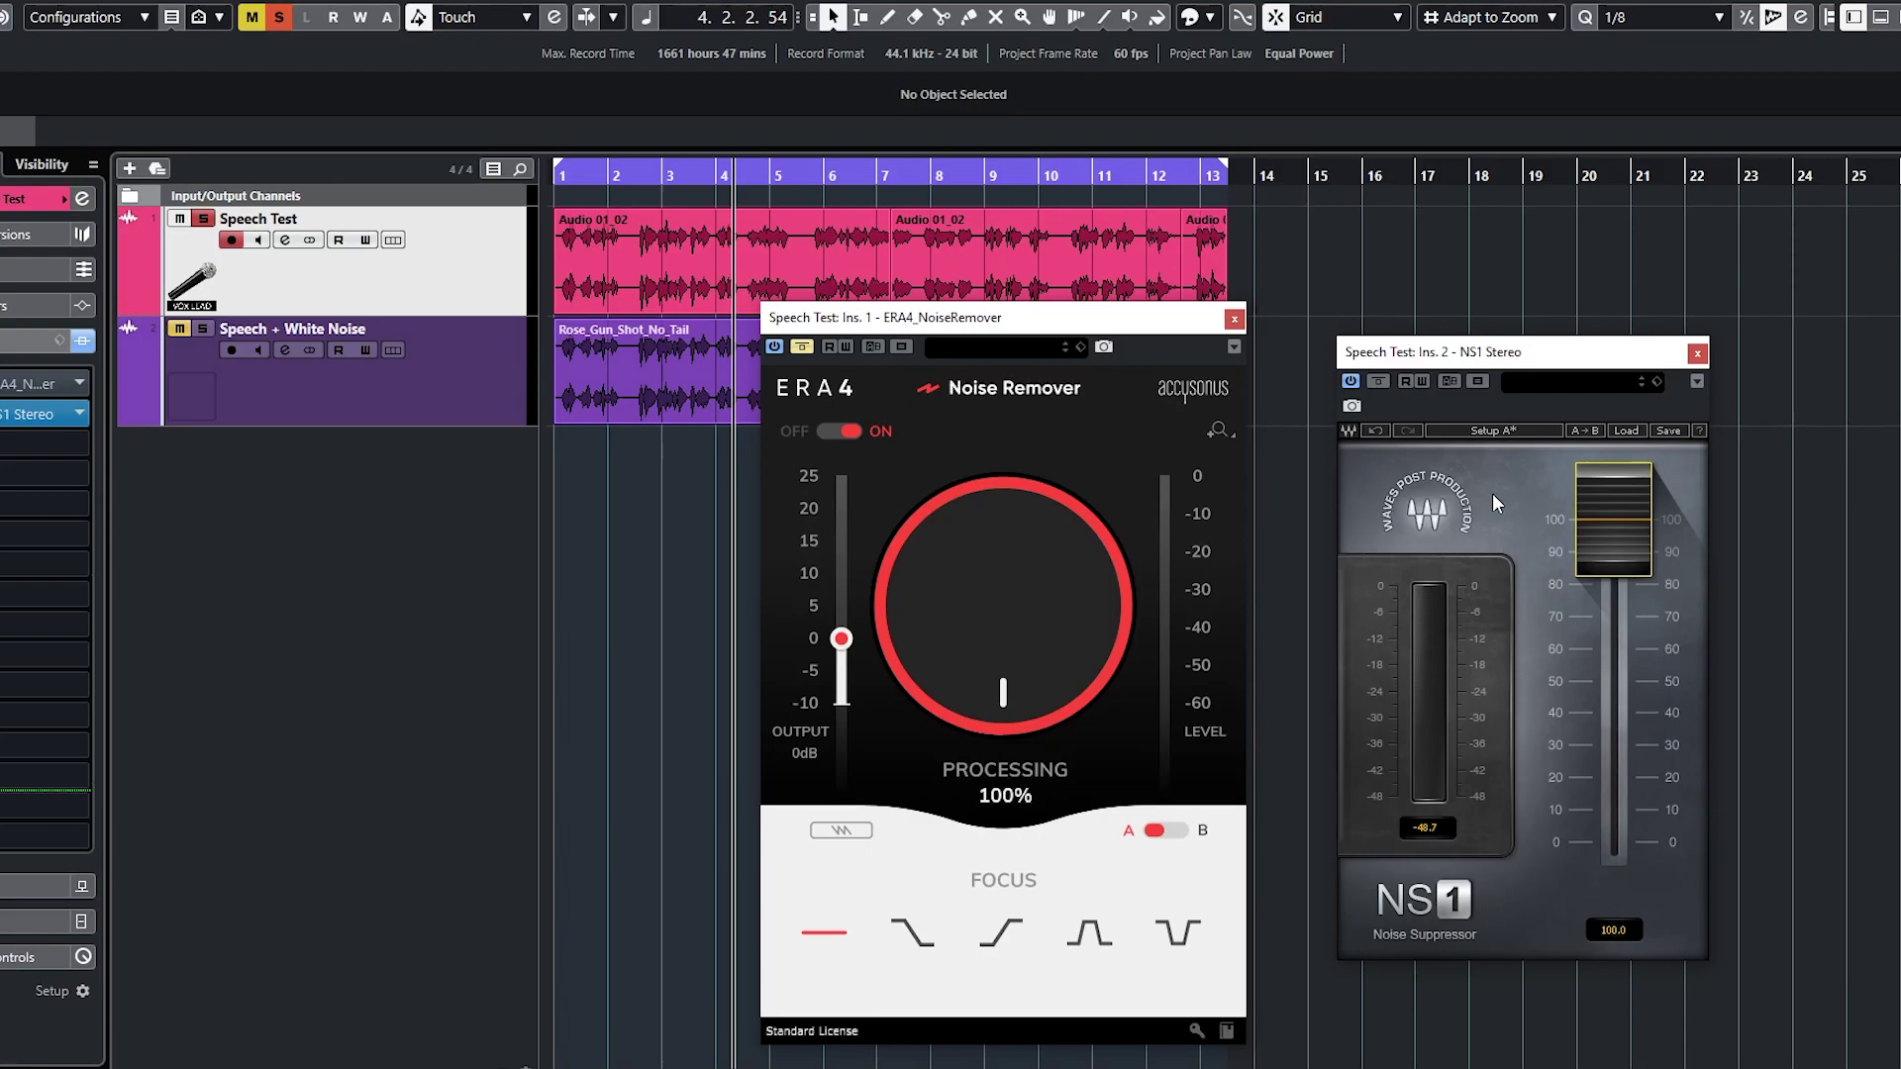
# - Play Speech Test from the start and compare NS1 with the Noise Remover by bypassing and activating each in turn
pyautogui.click(1378, 382)
pyautogui.press('space')
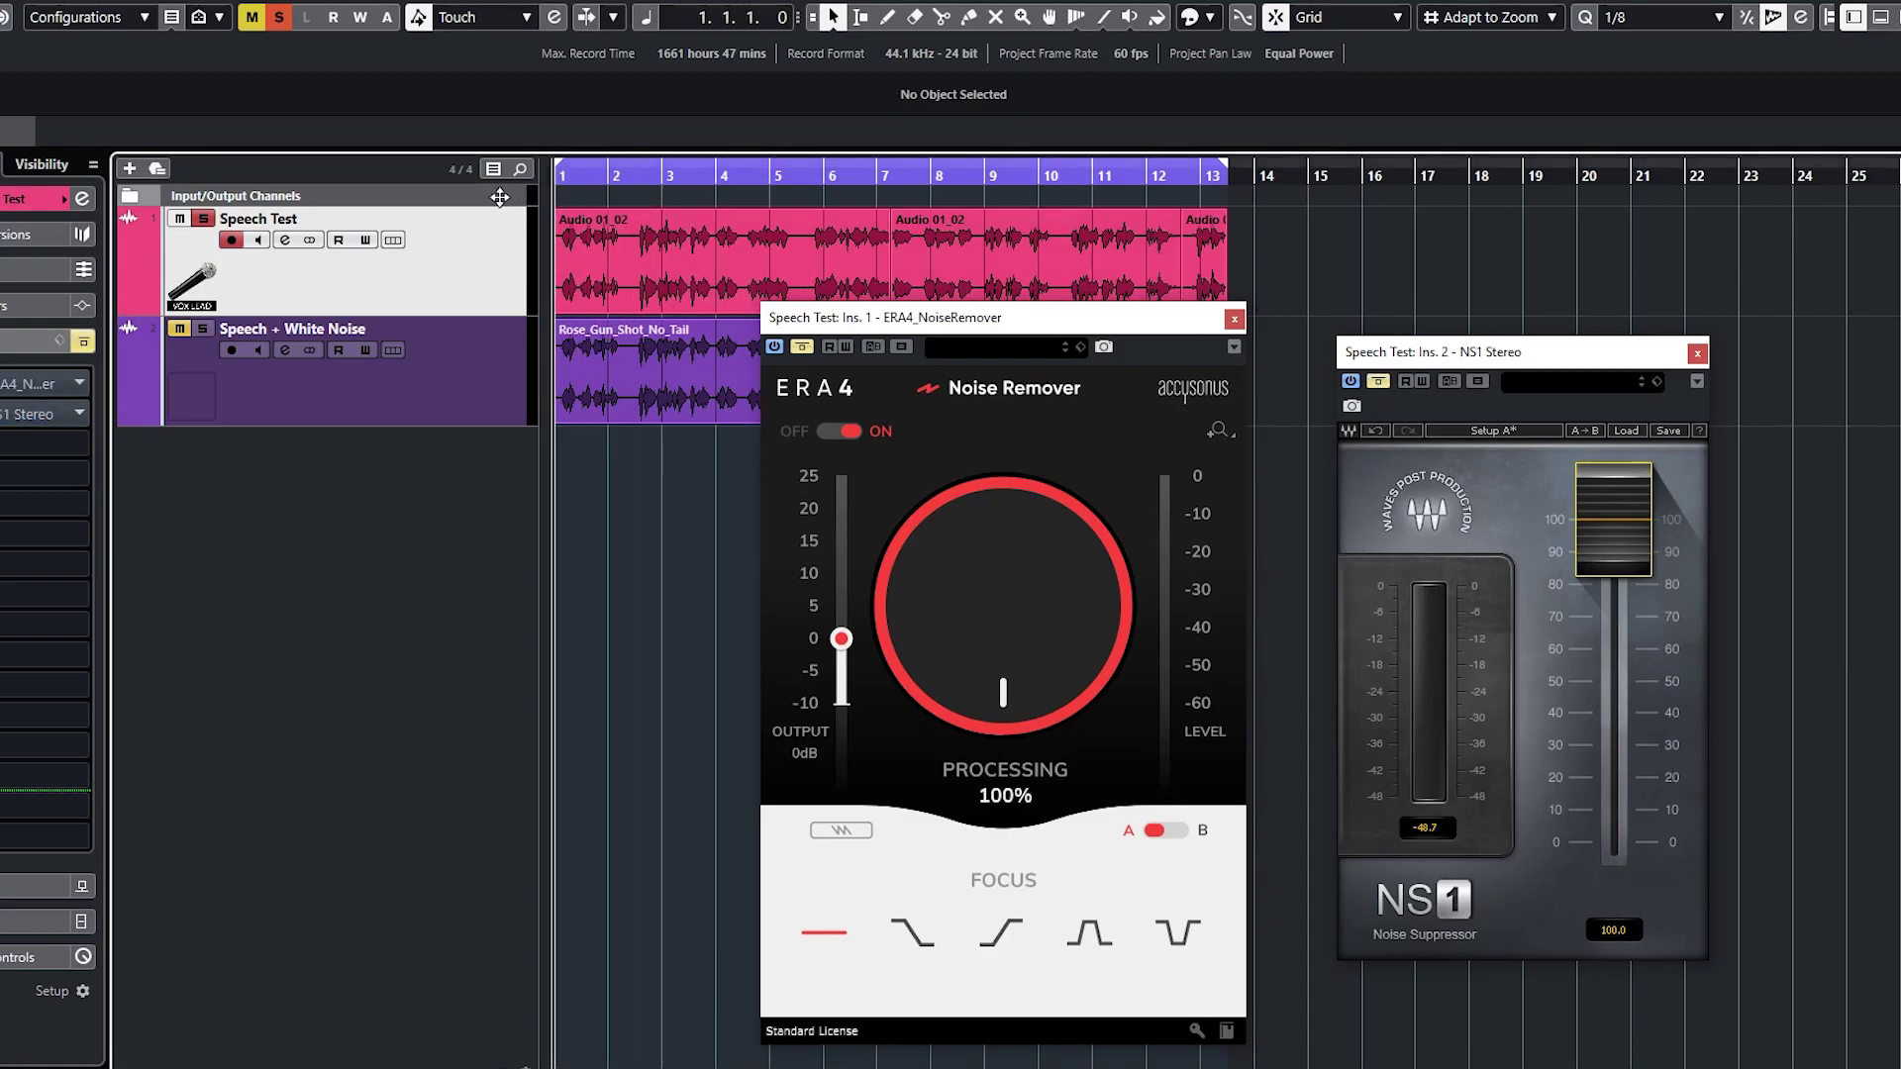
pyautogui.click(1378, 382)
pyautogui.press('space')
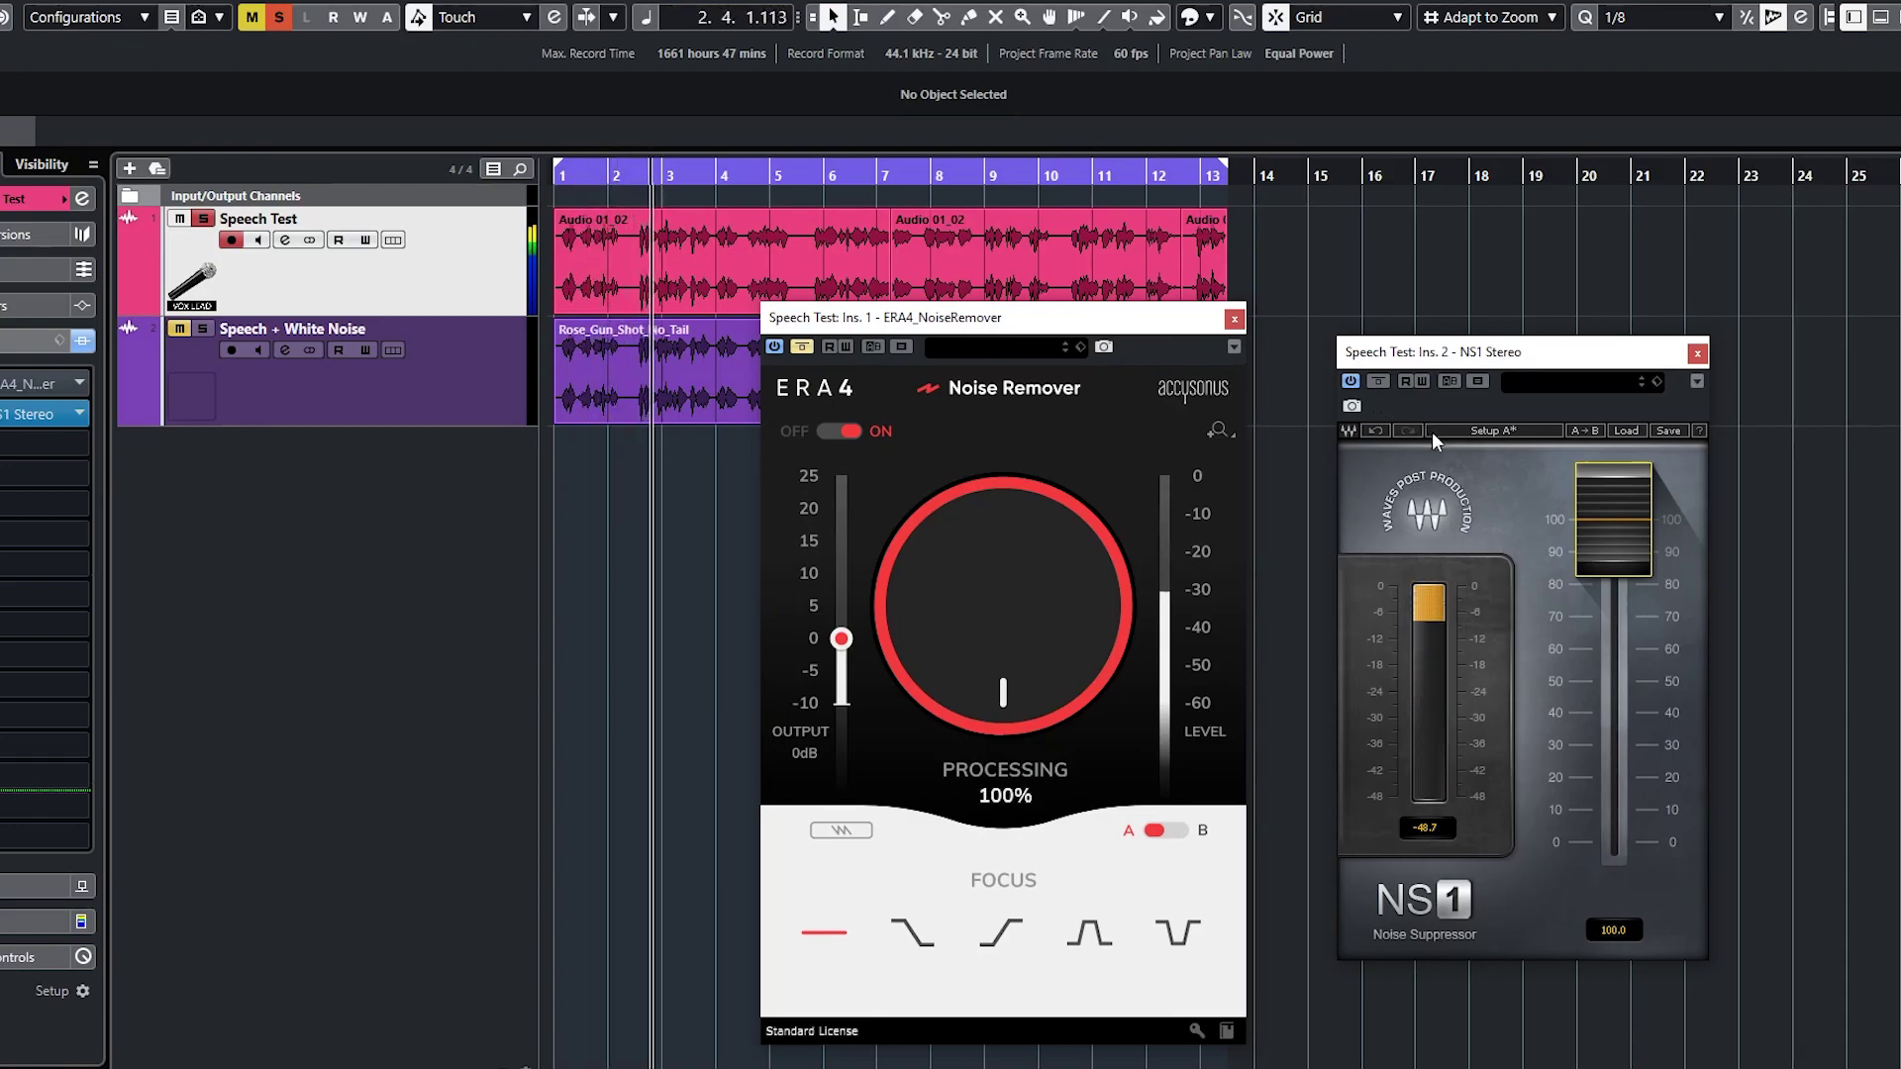
pyautogui.click(1380, 382)
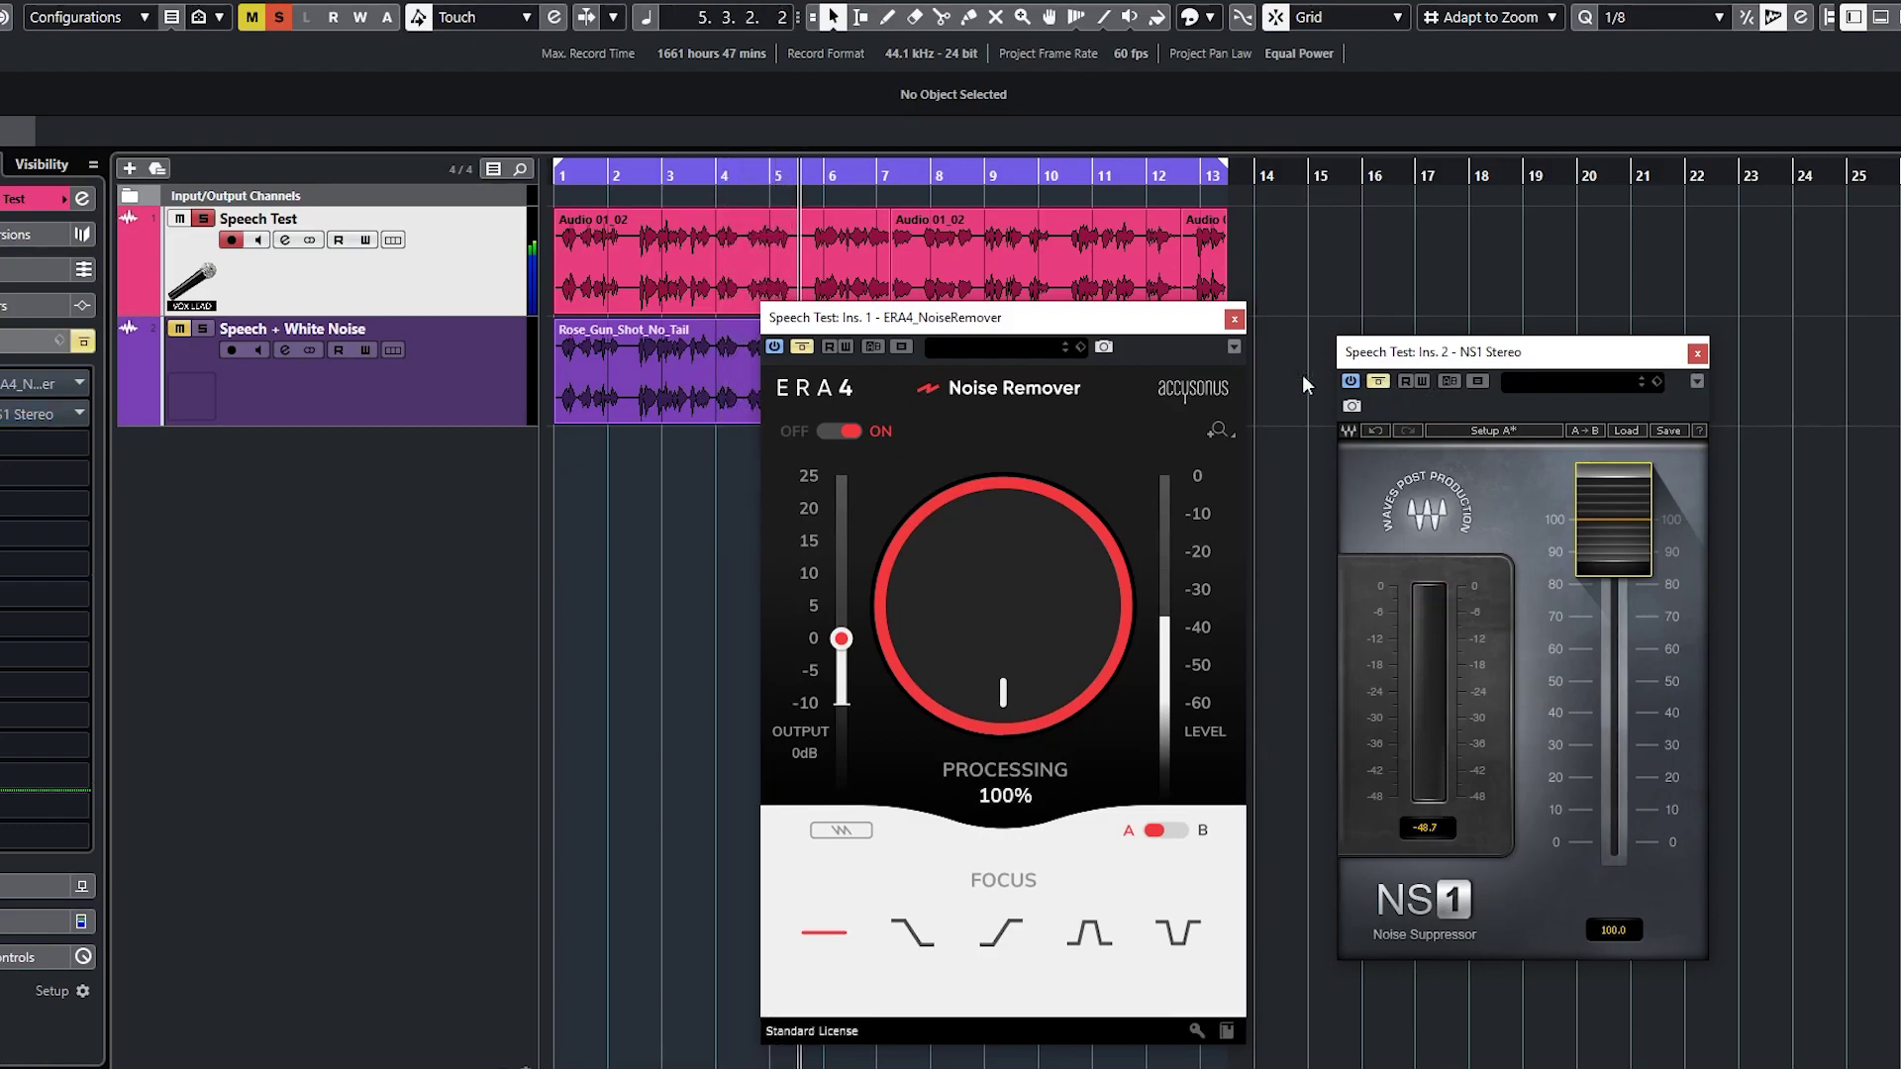
pyautogui.click(802, 348)
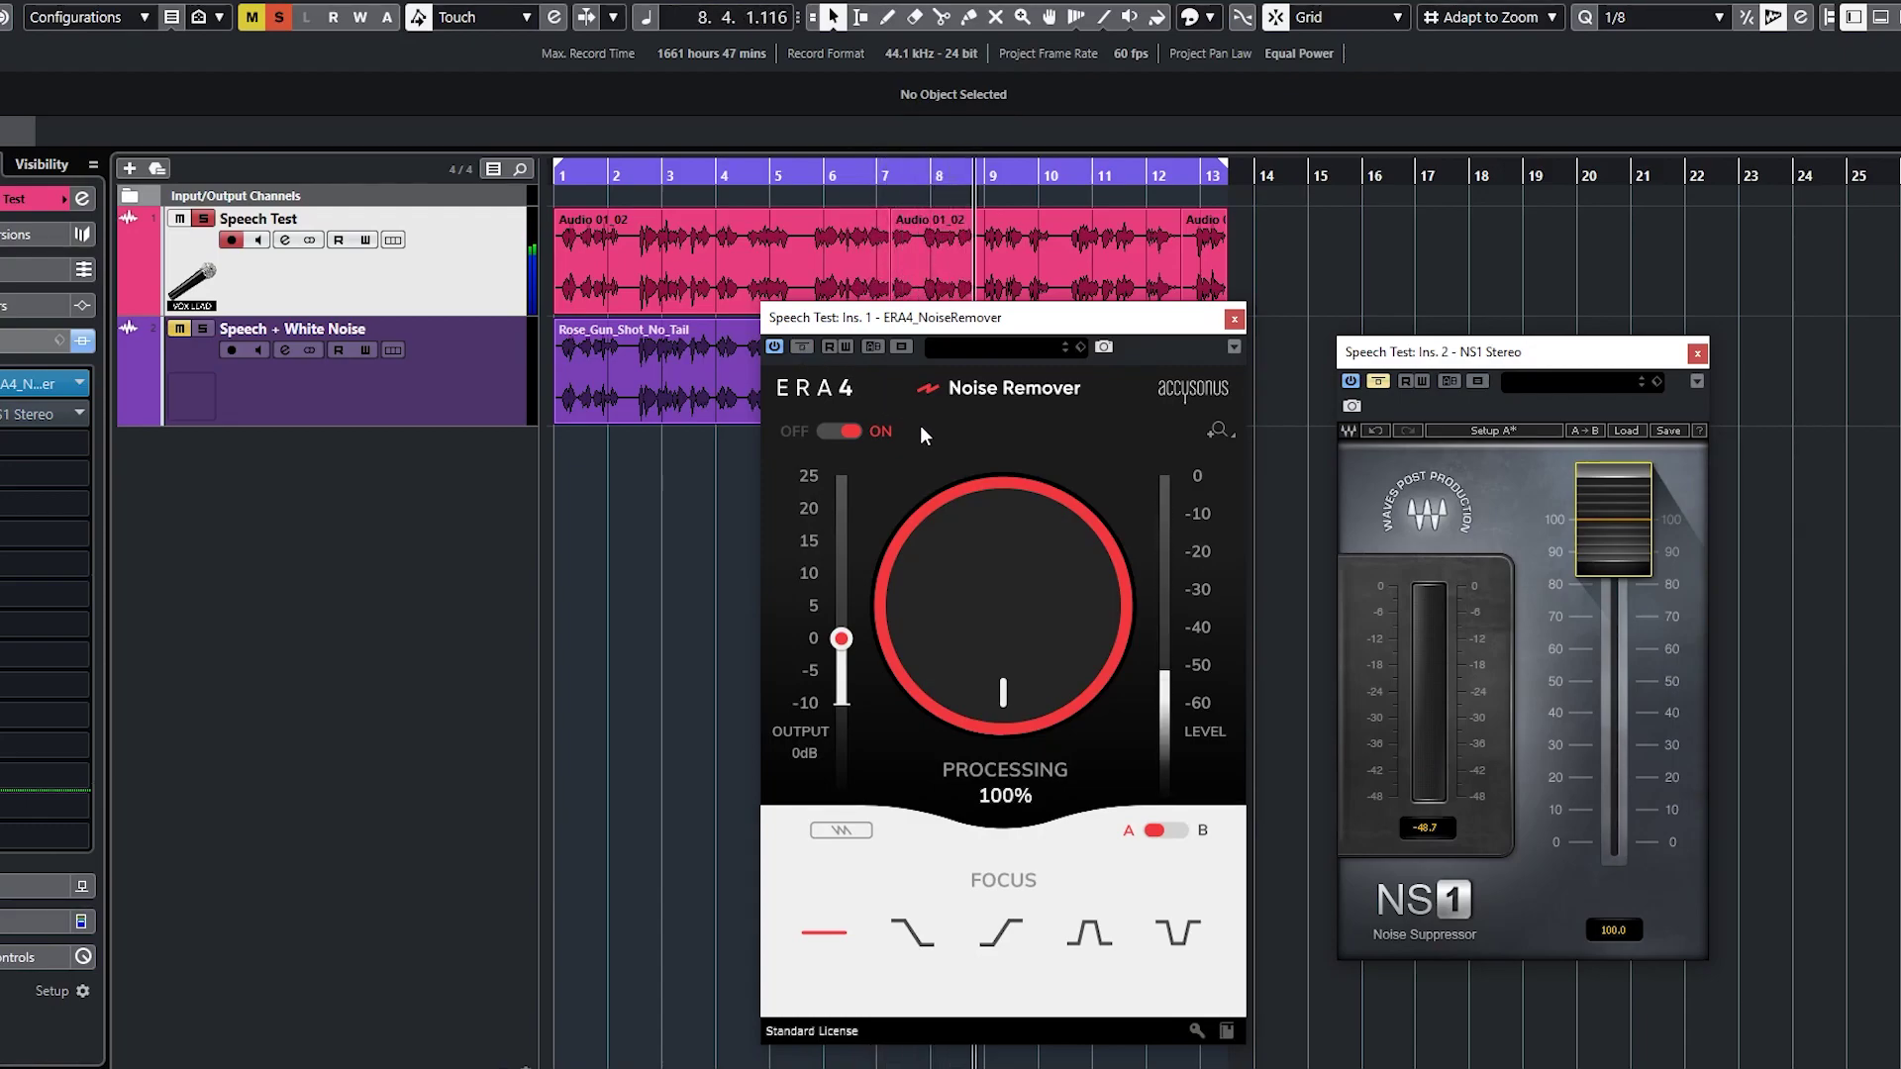
pyautogui.click(801, 346)
pyautogui.click(1382, 380)
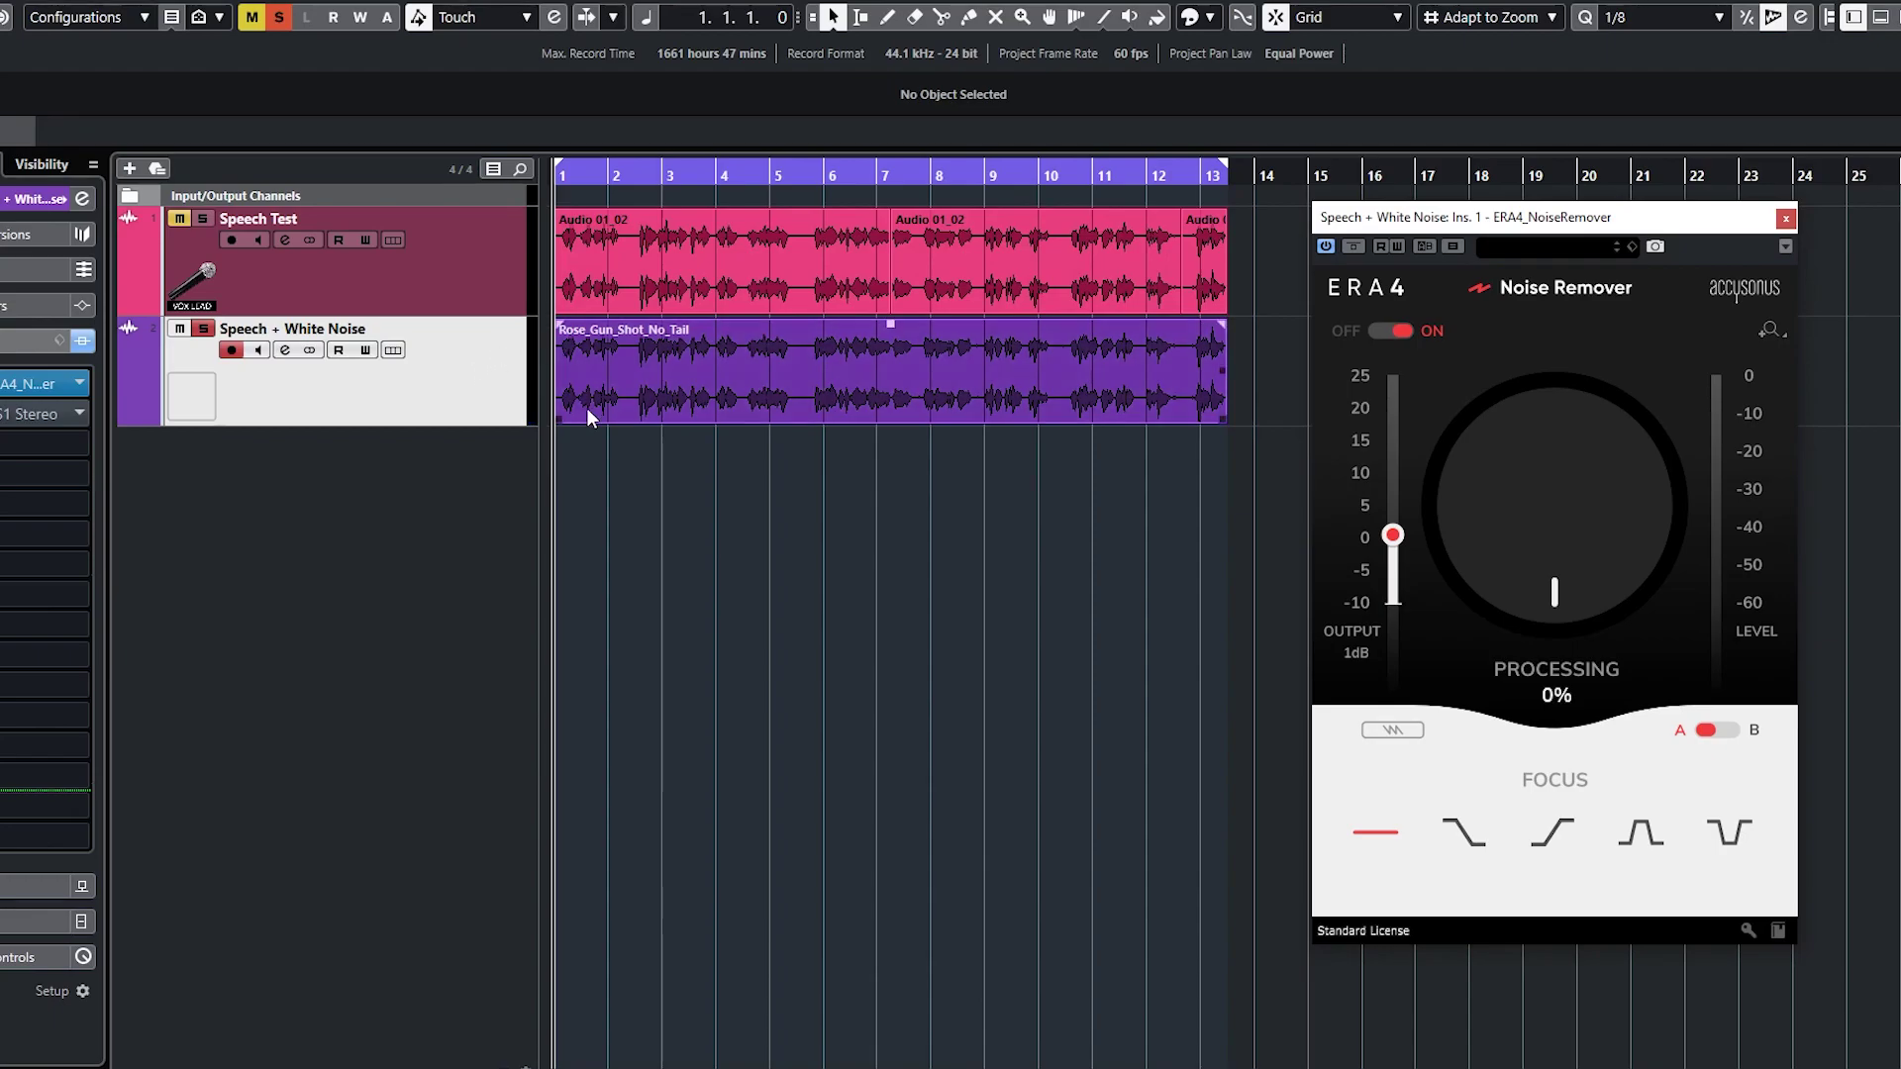
# - Play Speech + White Noise from the start, raise the Noise Remover's processing to 100%, and back it off to 95%
pyautogui.press('space')
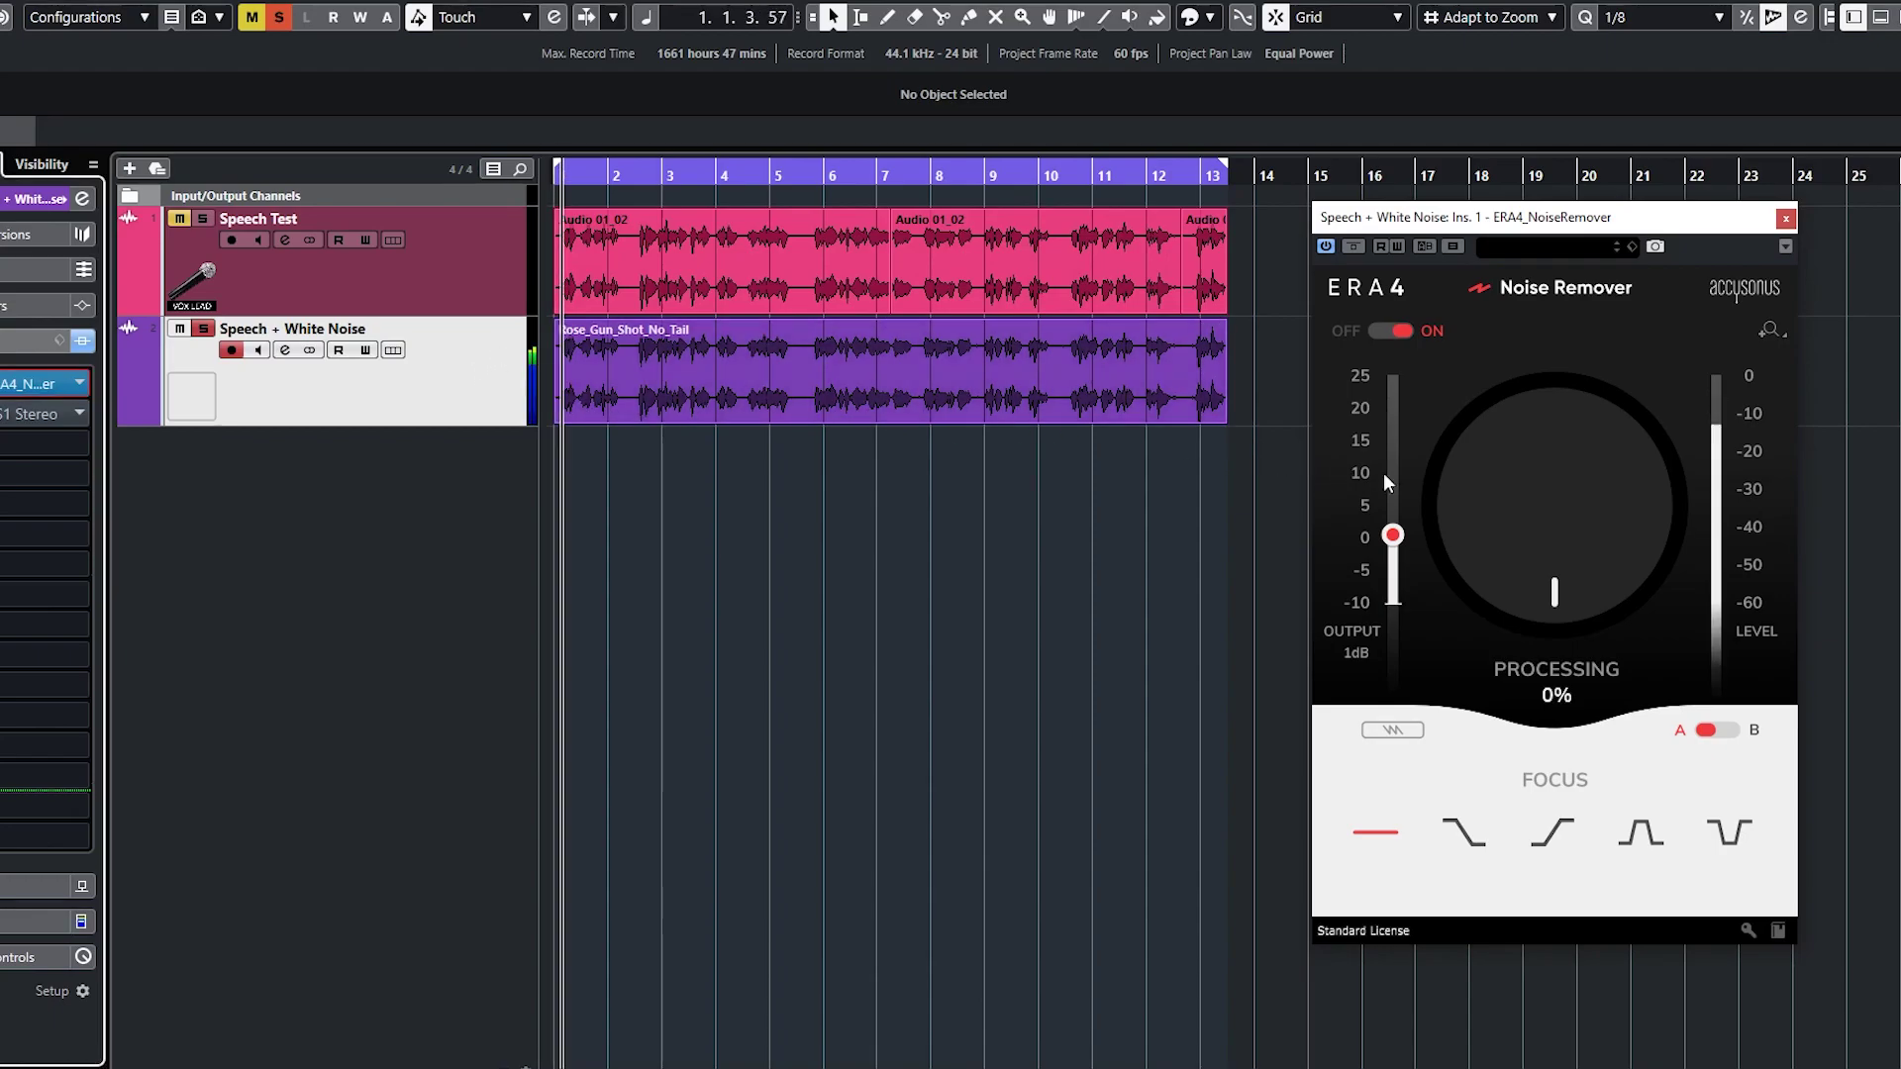
pyautogui.moveTo(1562, 592); pyautogui.dragTo(1725, 379)
pyautogui.moveTo(1604, 473); pyautogui.dragTo(1648, 406)
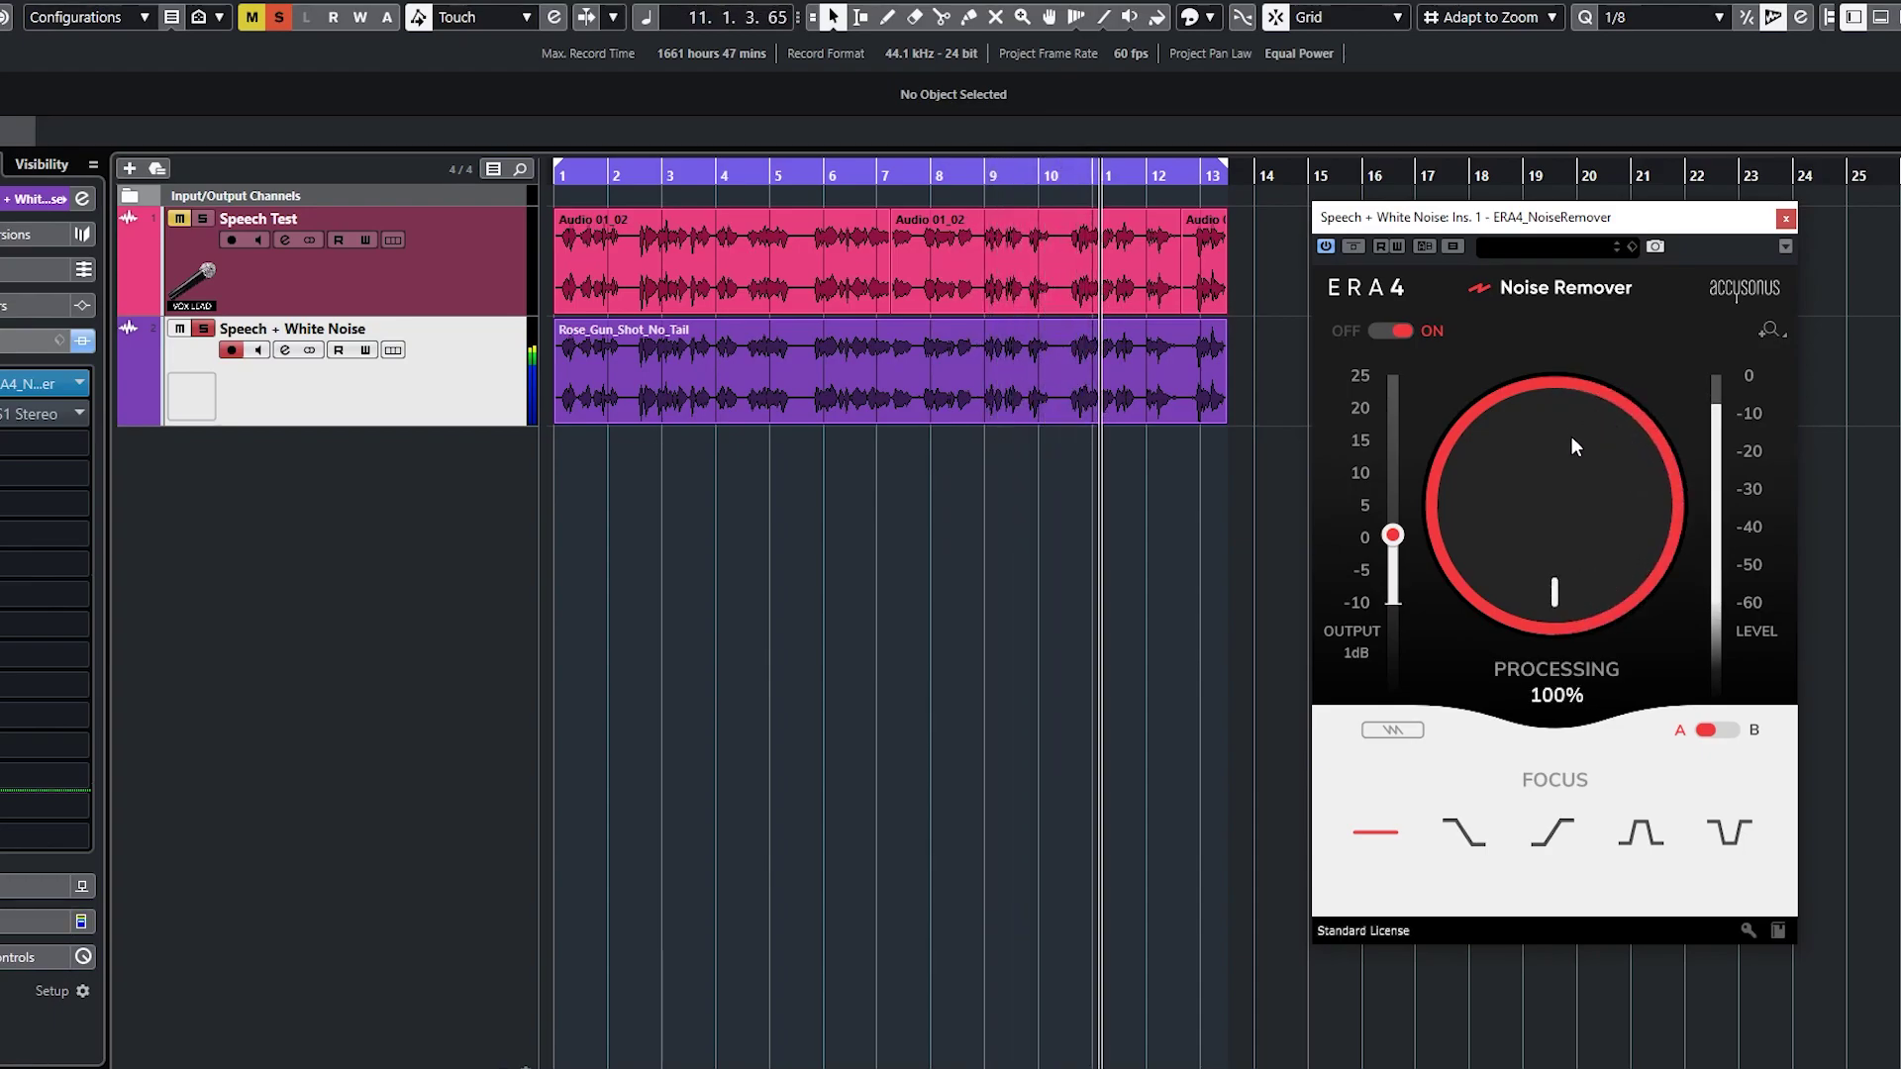
pyautogui.moveTo(1570, 436); pyautogui.dragTo(1568, 449)
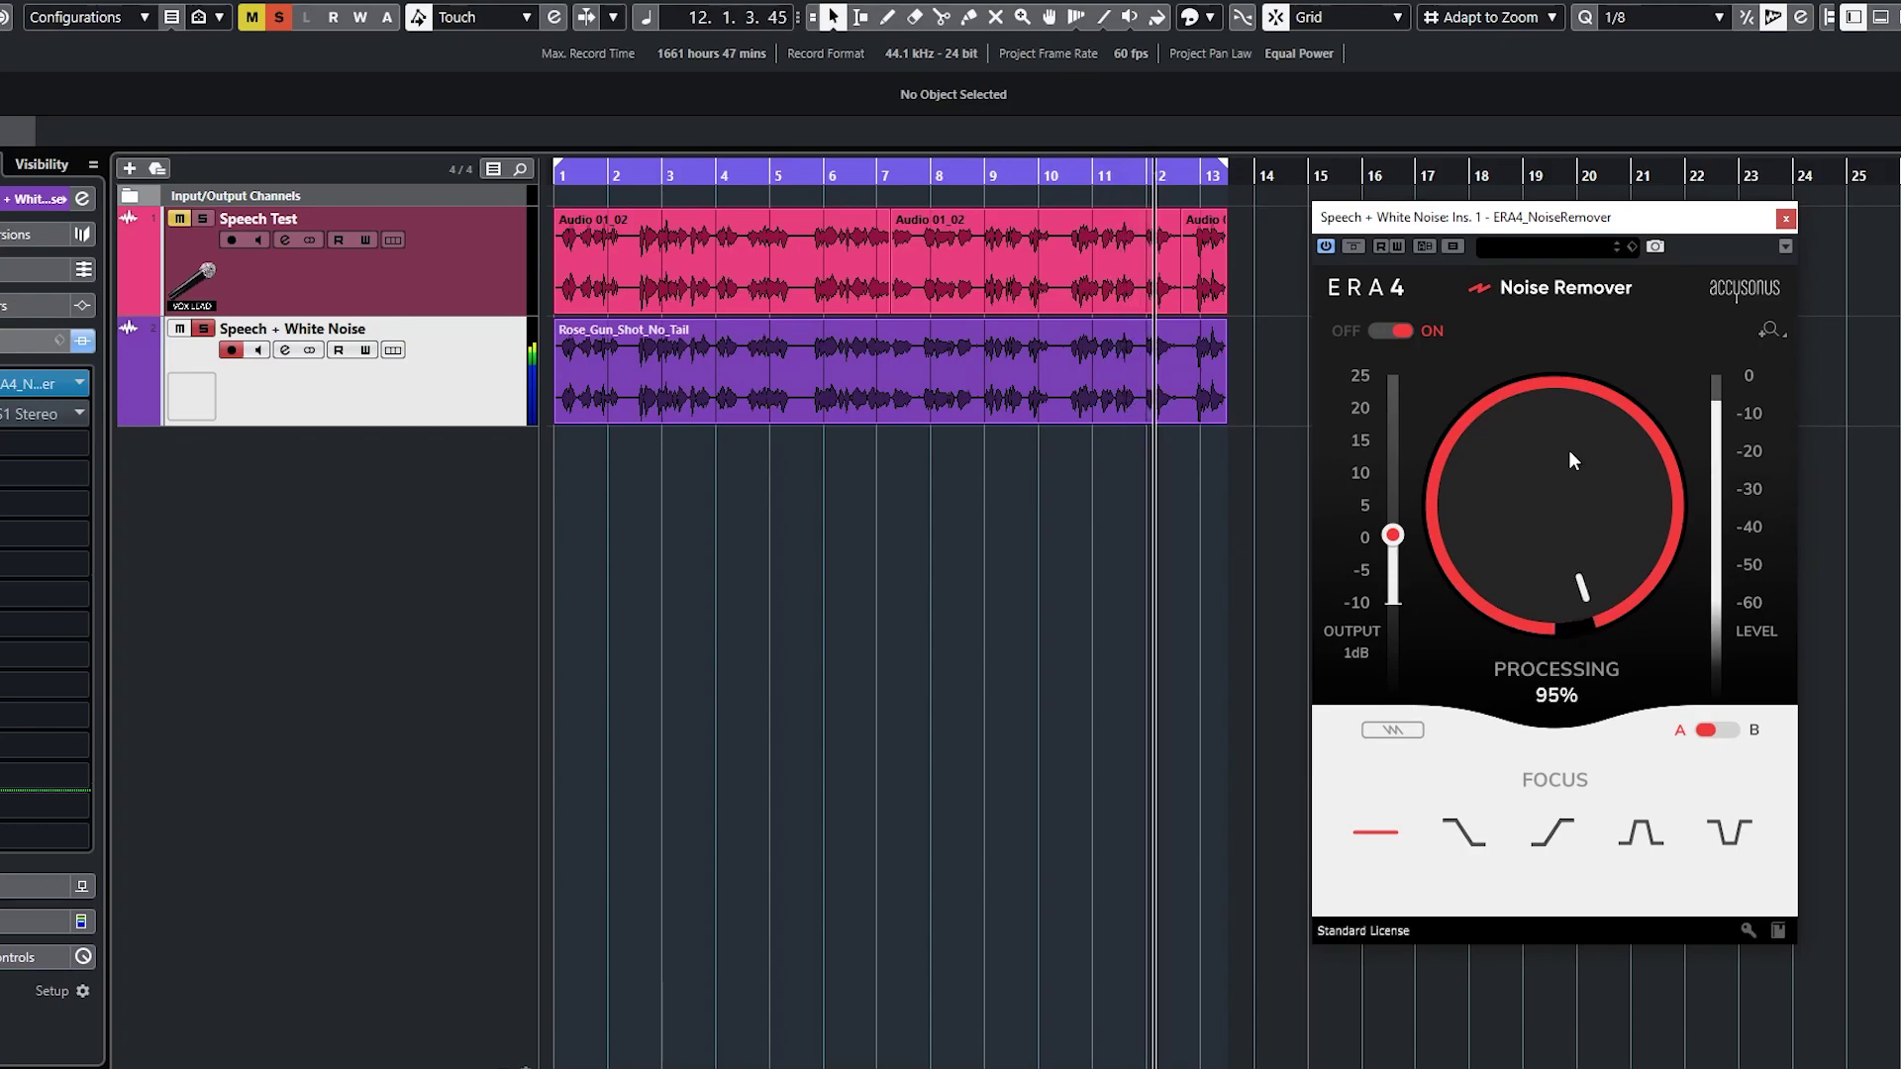
# - Set the Noise Remover to high-frequency focus with 100% processing and briefly audition the removed signal
pyautogui.click(1551, 831)
pyautogui.moveTo(1568, 574); pyautogui.dragTo(1580, 493)
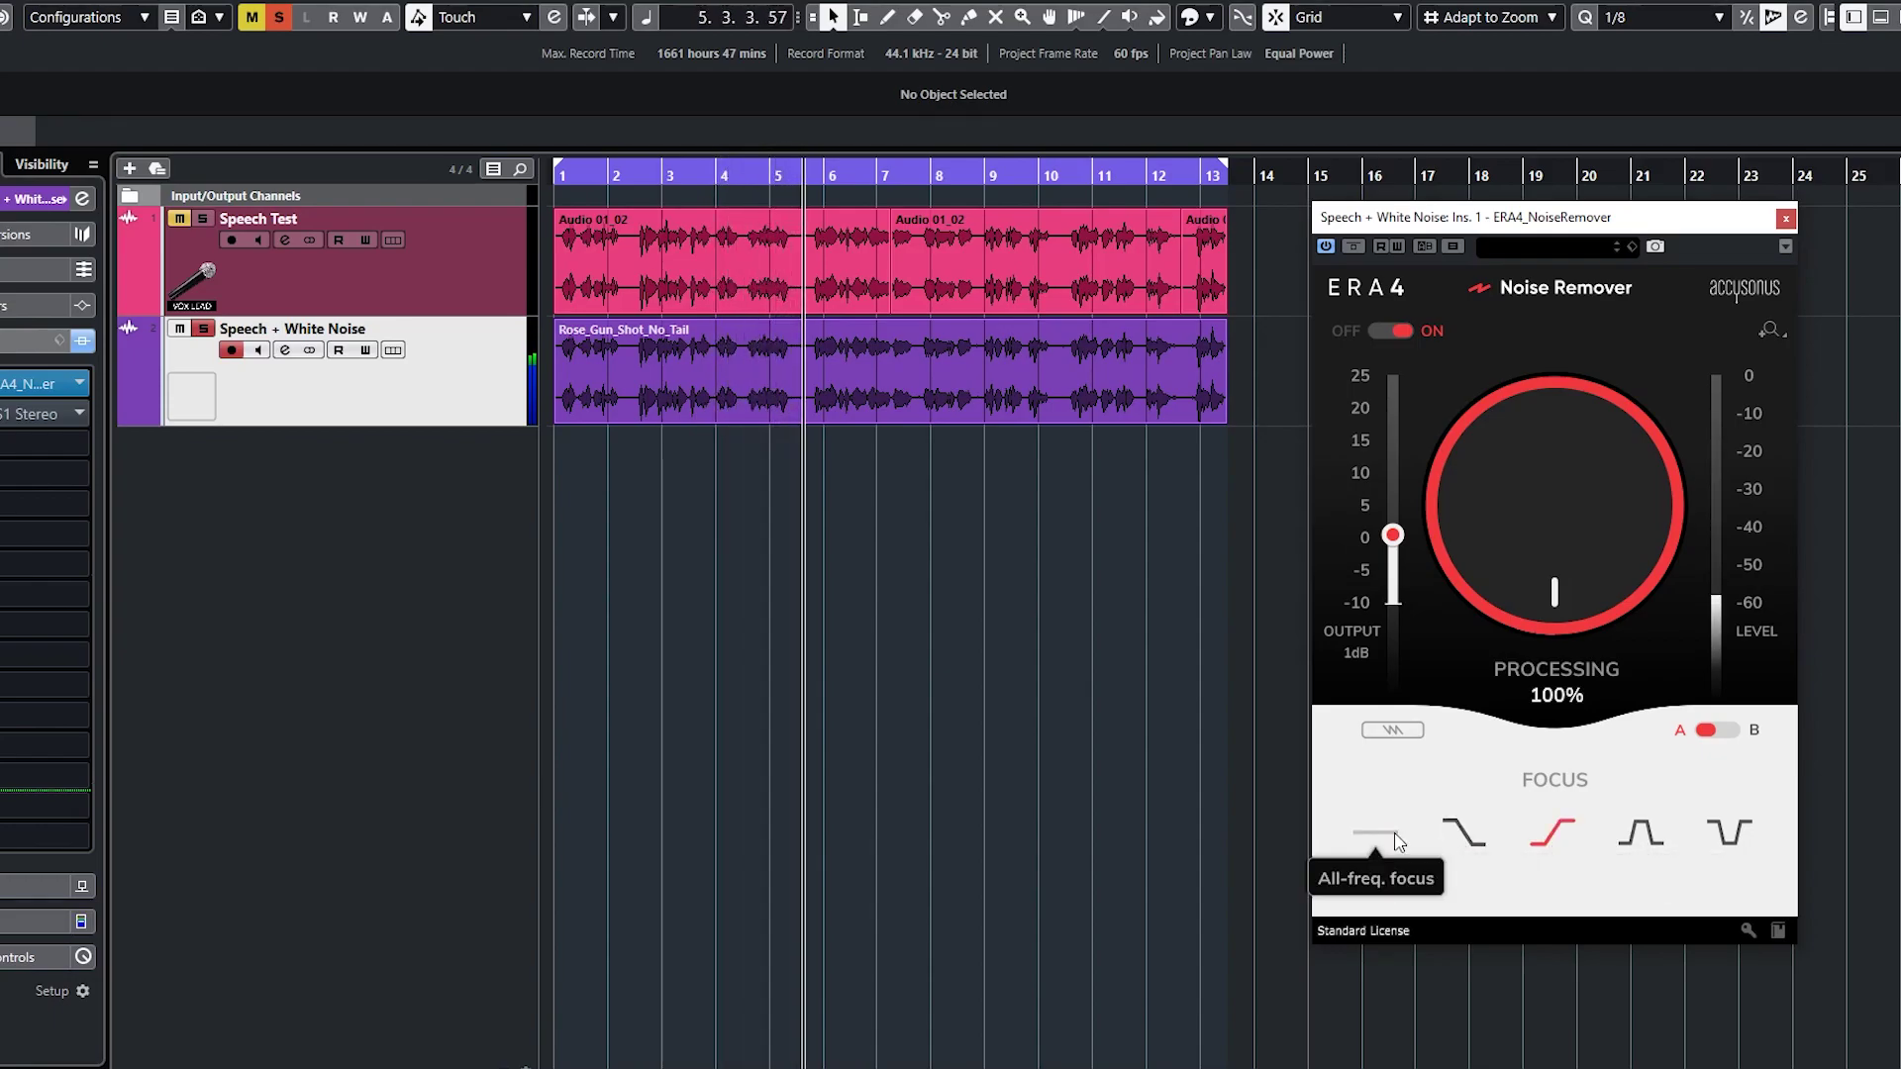
pyautogui.click(1393, 729)
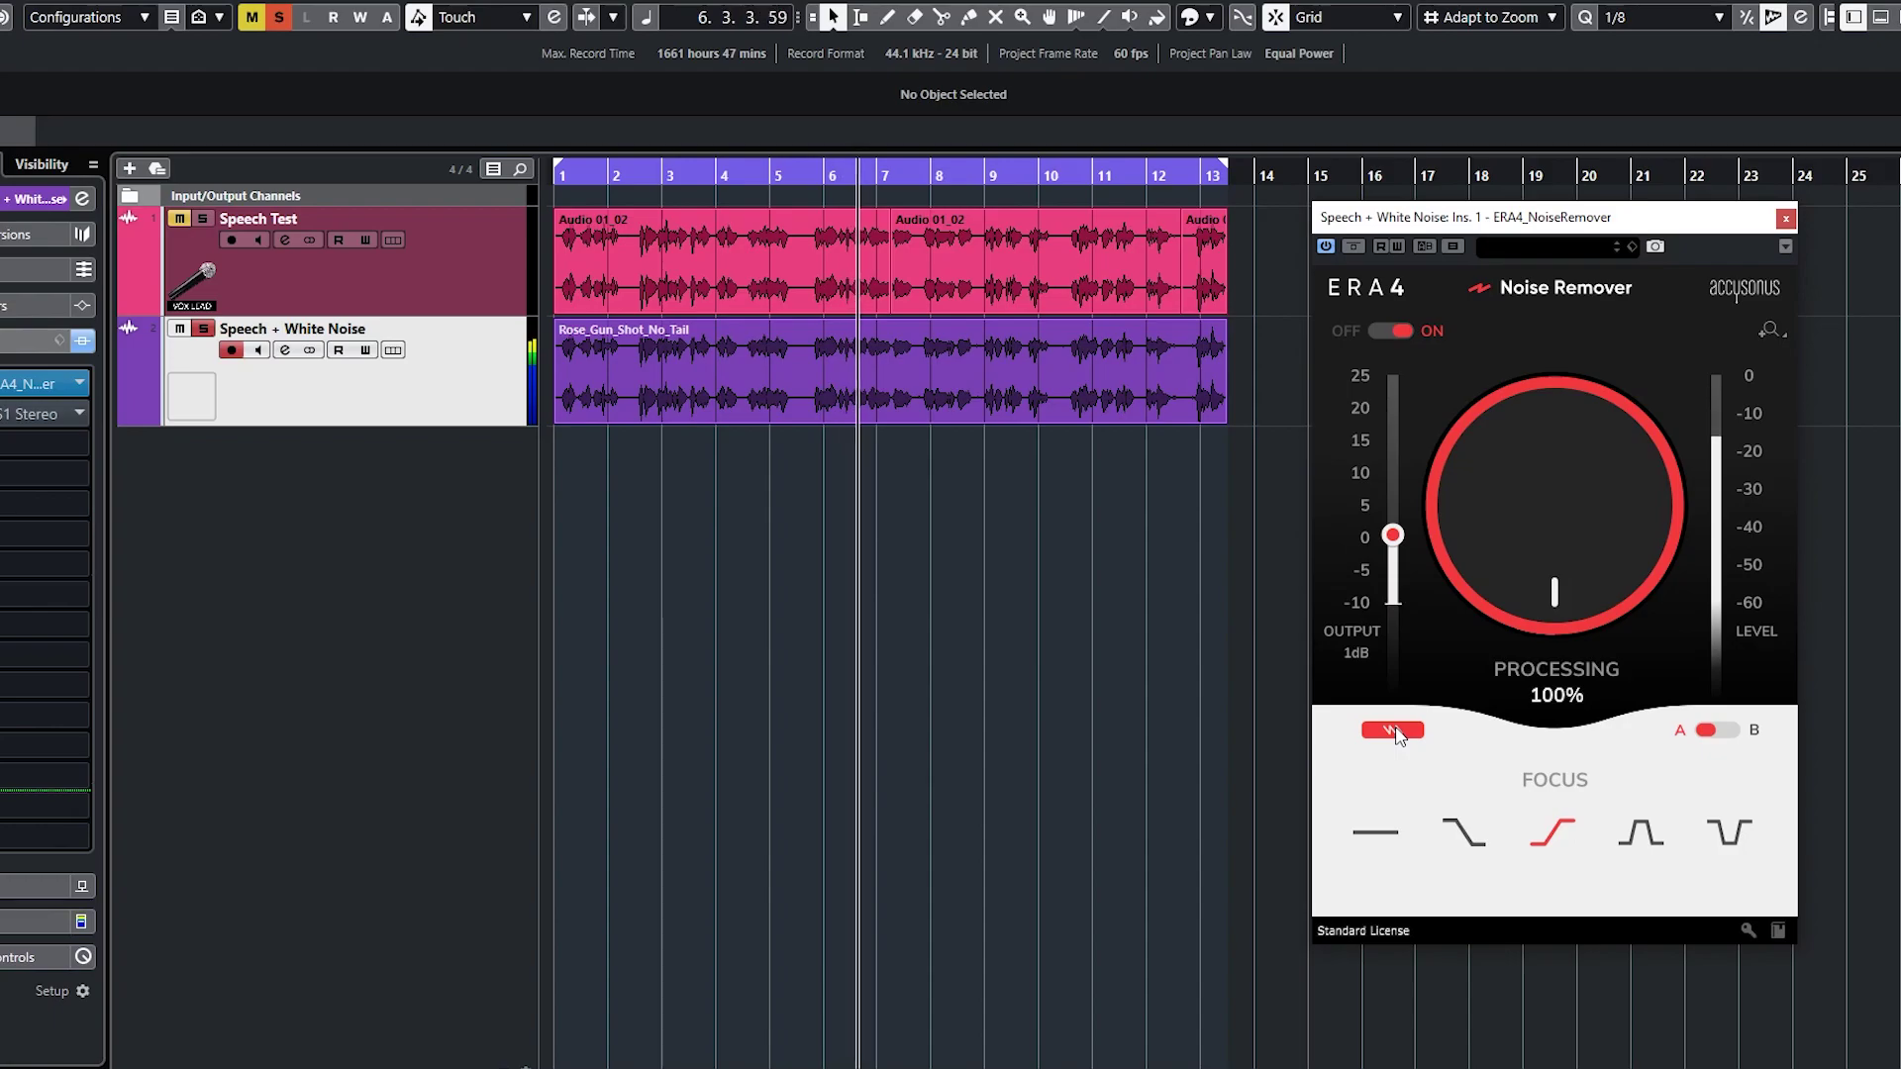
pyautogui.click(1393, 730)
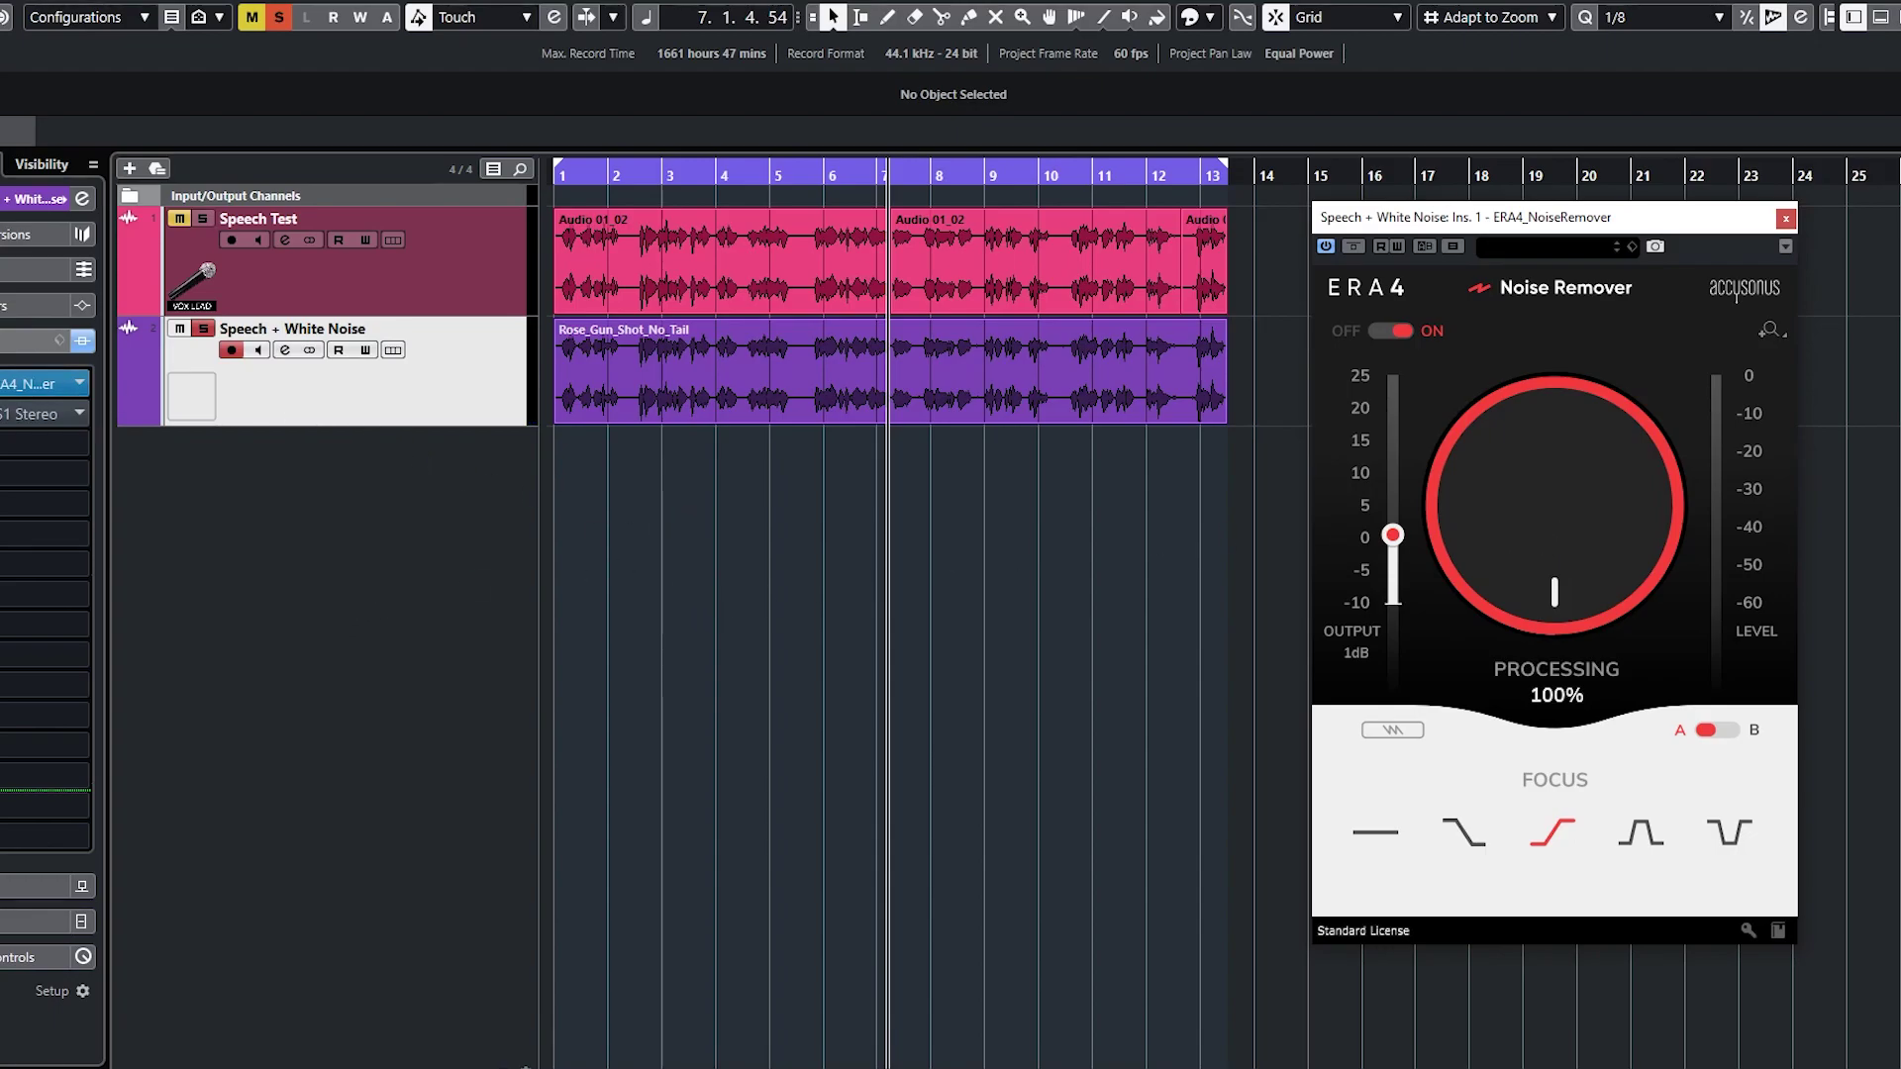
# - Switch Speech + White Noise from the Noise Remover to NS1, arrange both windows side by side, and raise the NS1 fader to 100
pyautogui.moveTo(1348, 182); pyautogui.dragTo(1141, 196)
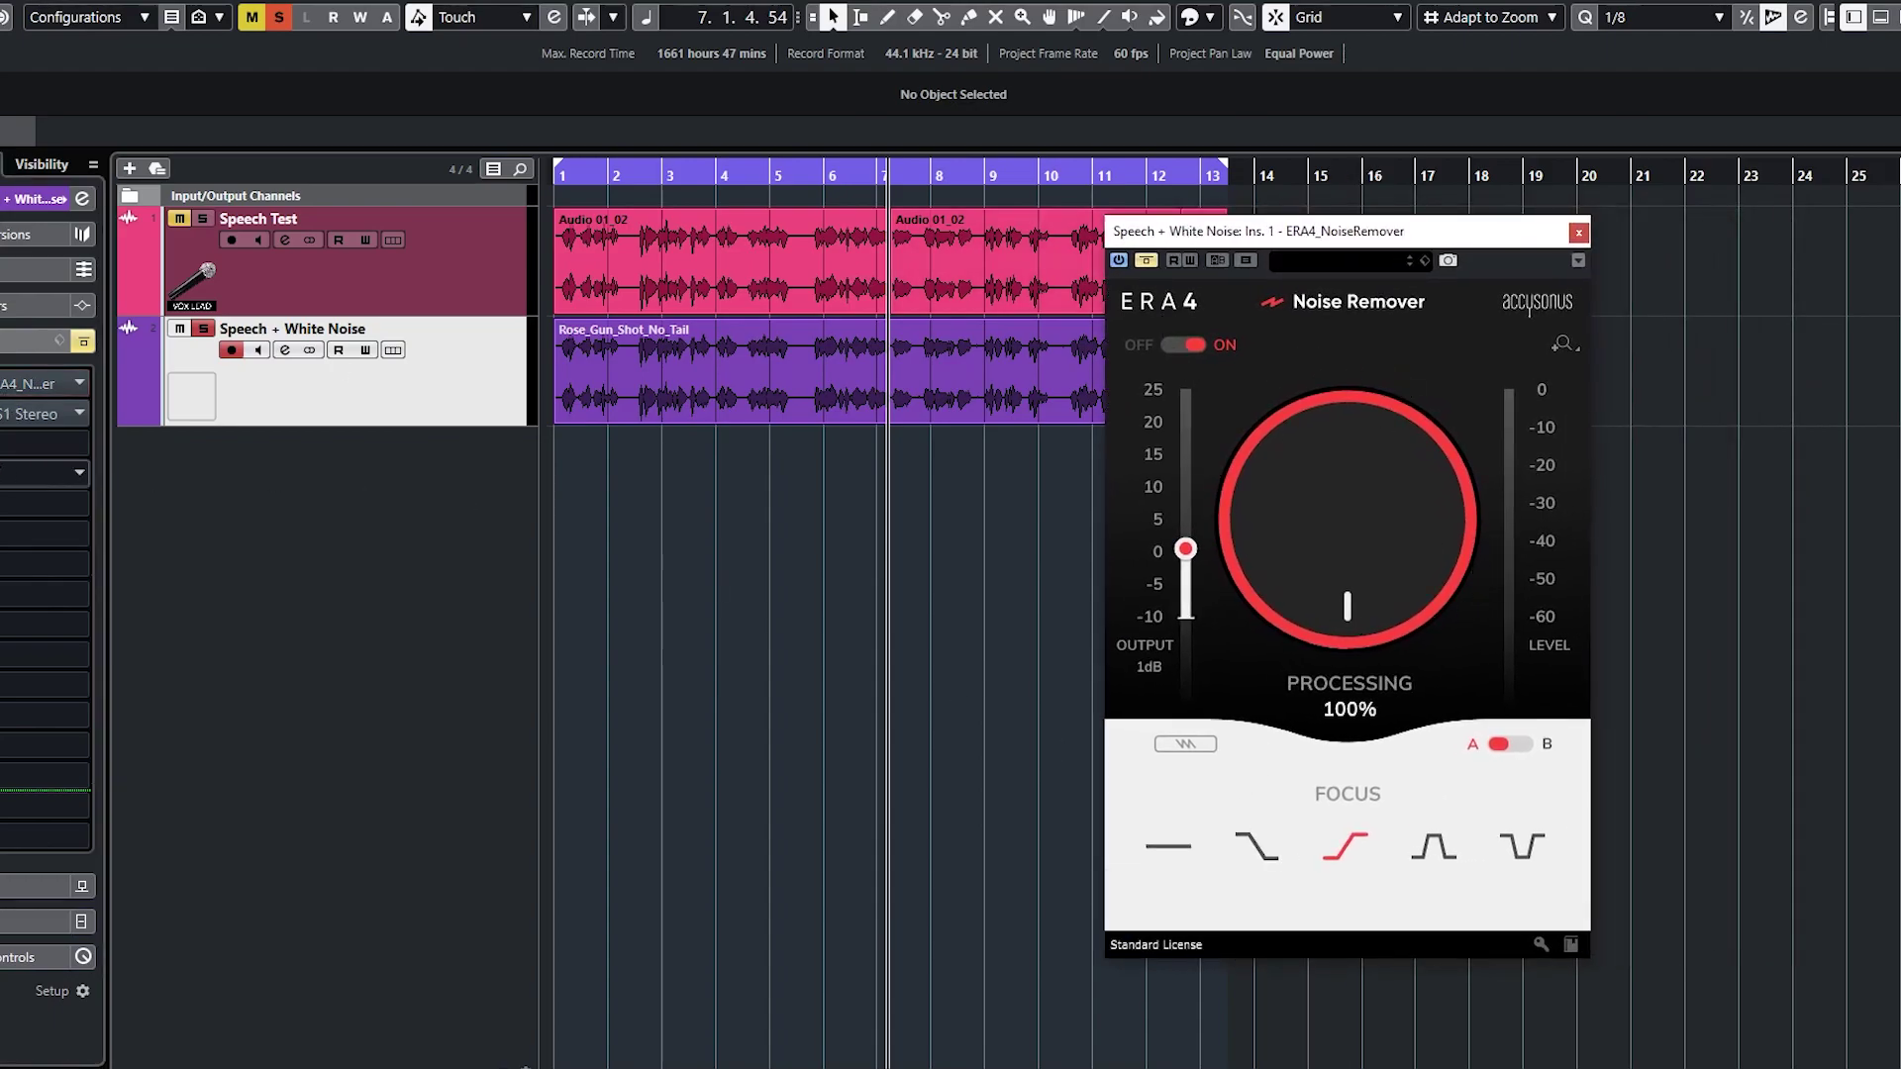
pyautogui.click(39, 414)
pyautogui.moveTo(1024, 264); pyautogui.dragTo(1522, 331)
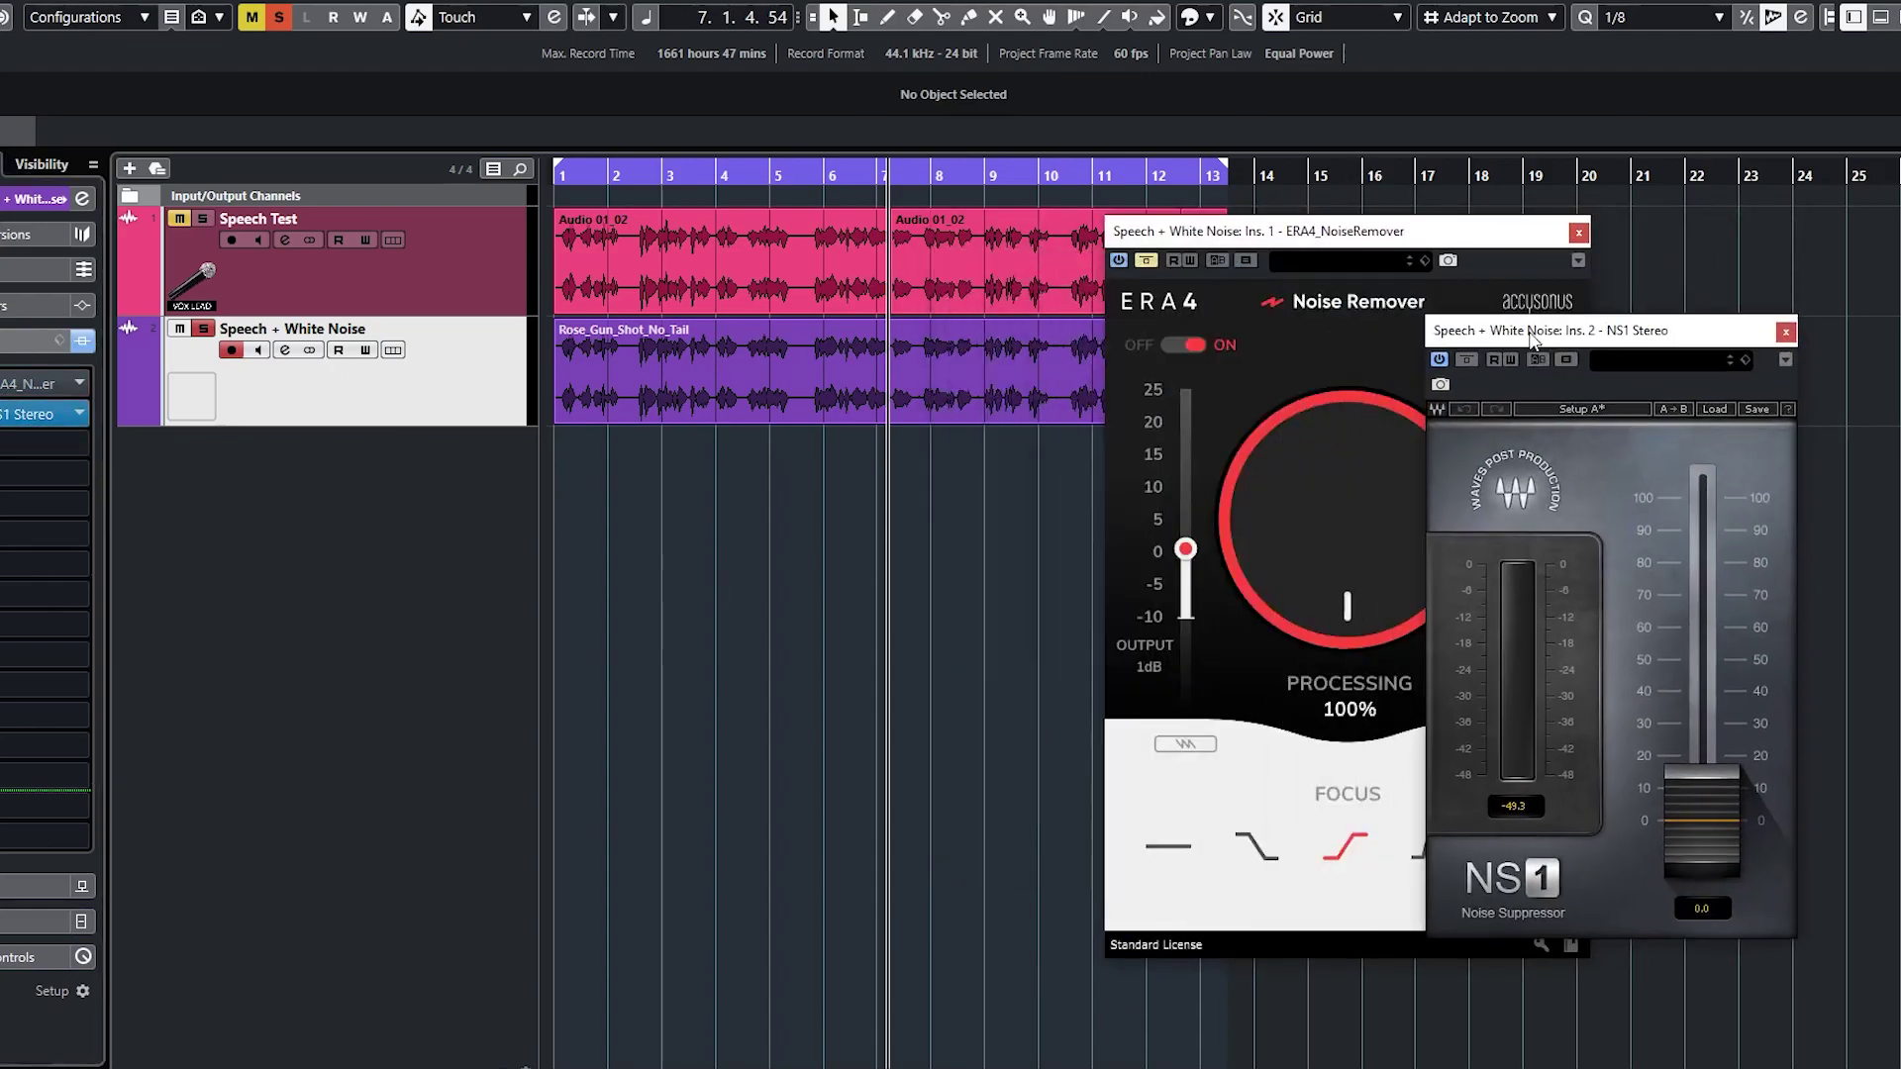
pyautogui.moveTo(1701, 821); pyautogui.dragTo(1701, 497)
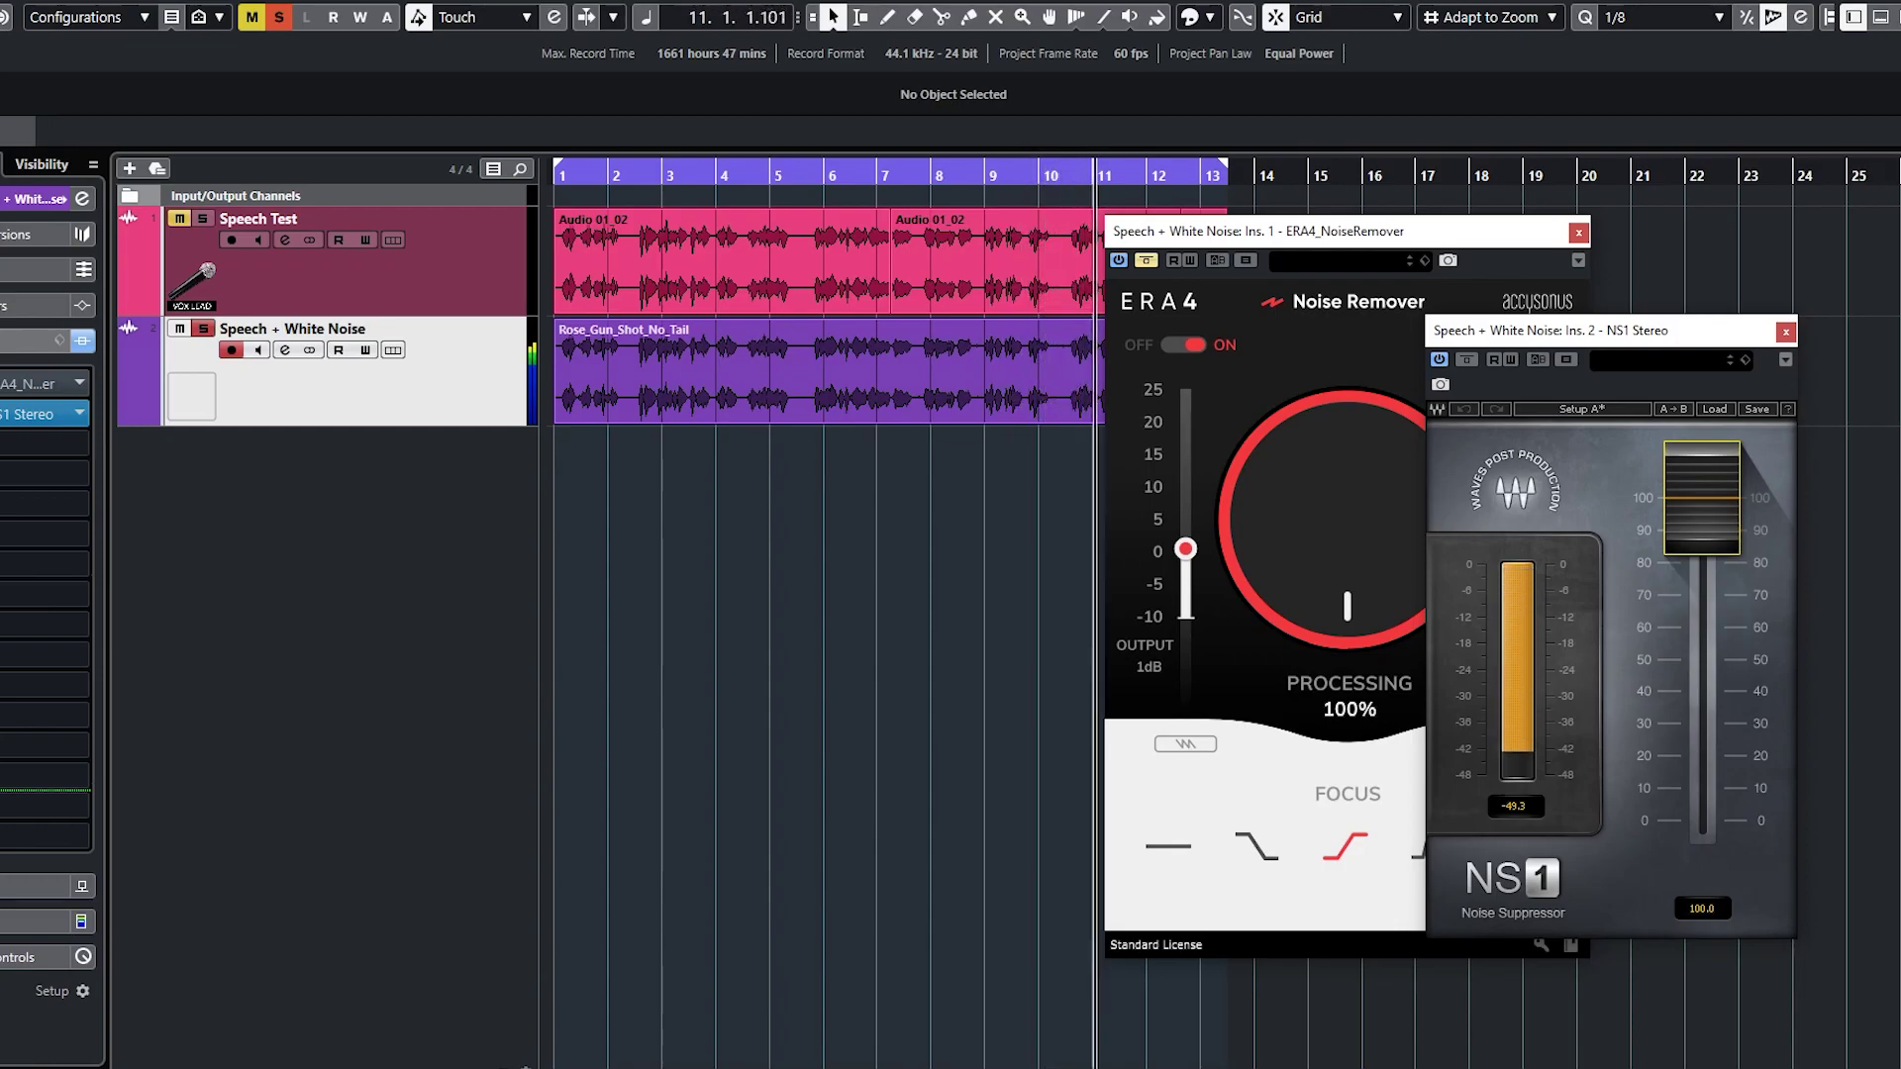
pyautogui.moveTo(1375, 242); pyautogui.dragTo(1151, 252)
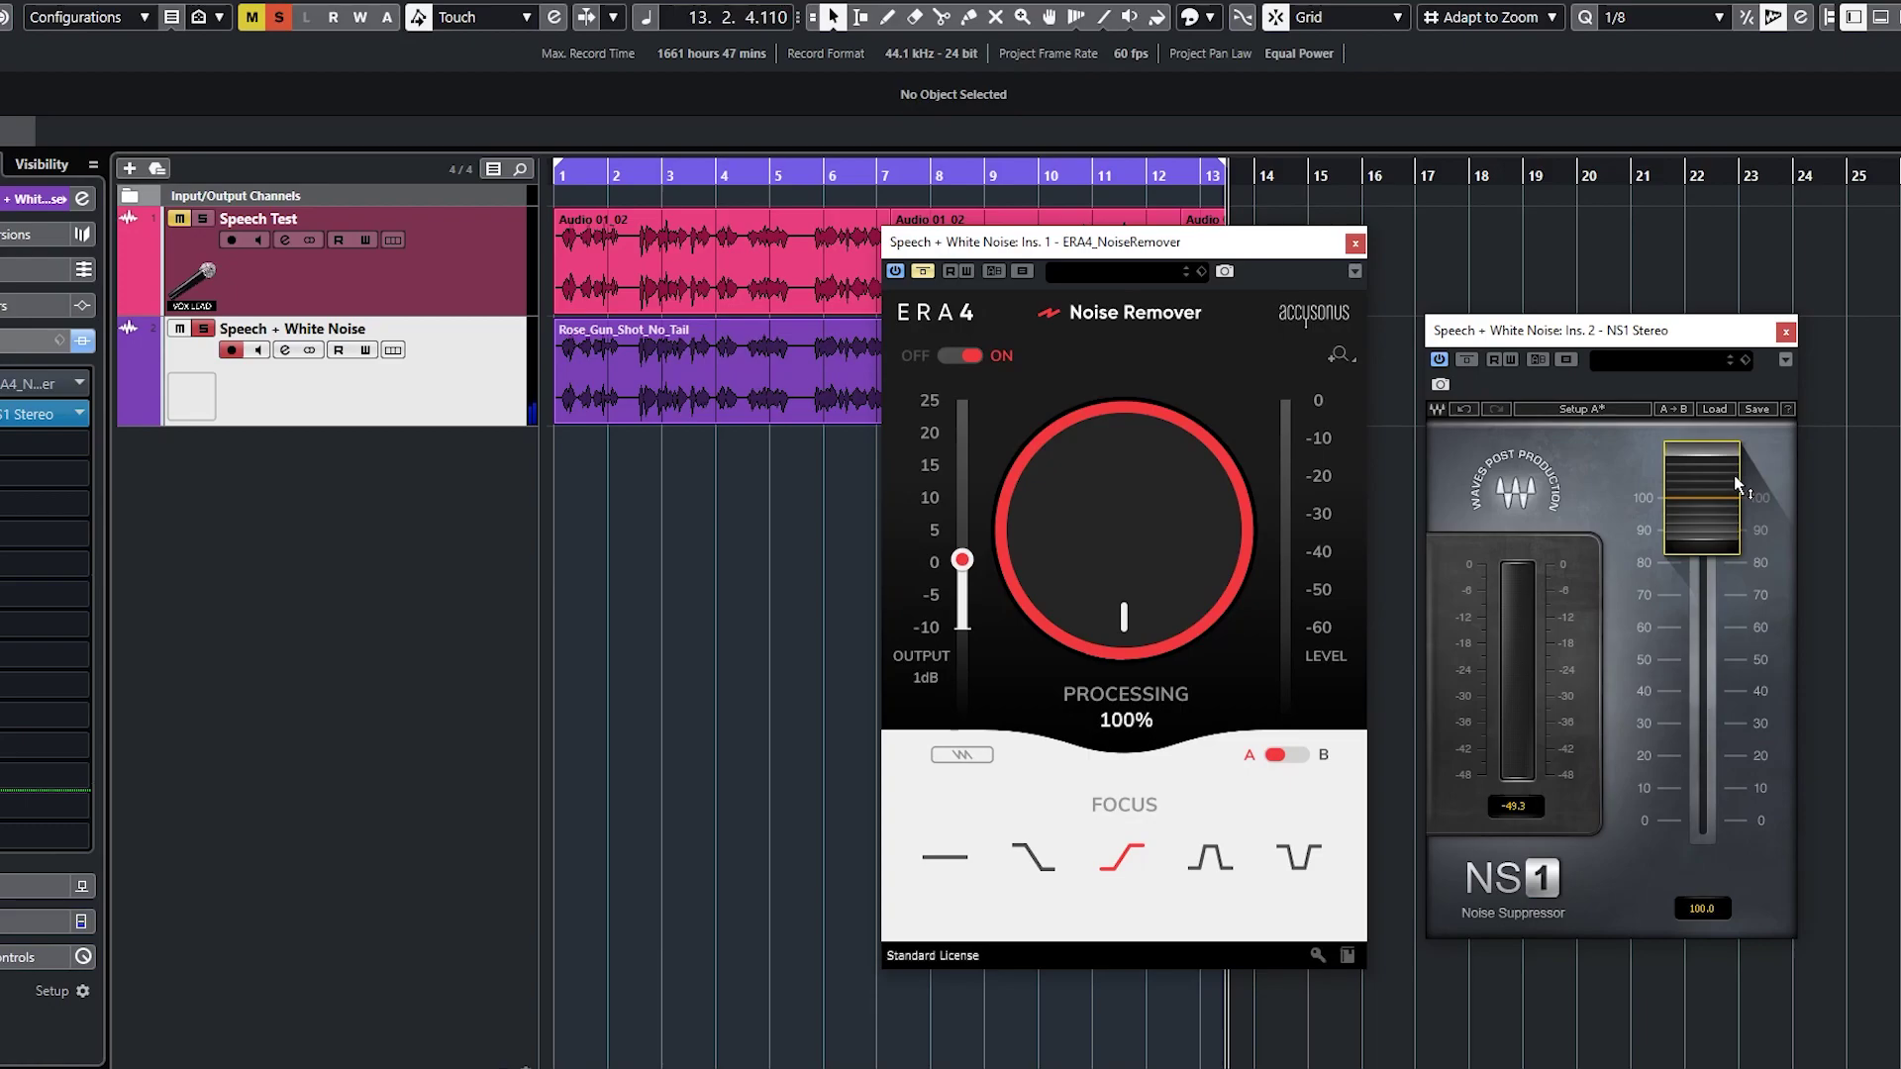
# - Replay Speech + White Noise from the start, switch from NS1 to the Noise Remover, and set all-frequency focus with 82% processing
pyautogui.moveTo(622, 169); pyautogui.dragTo(488, 191)
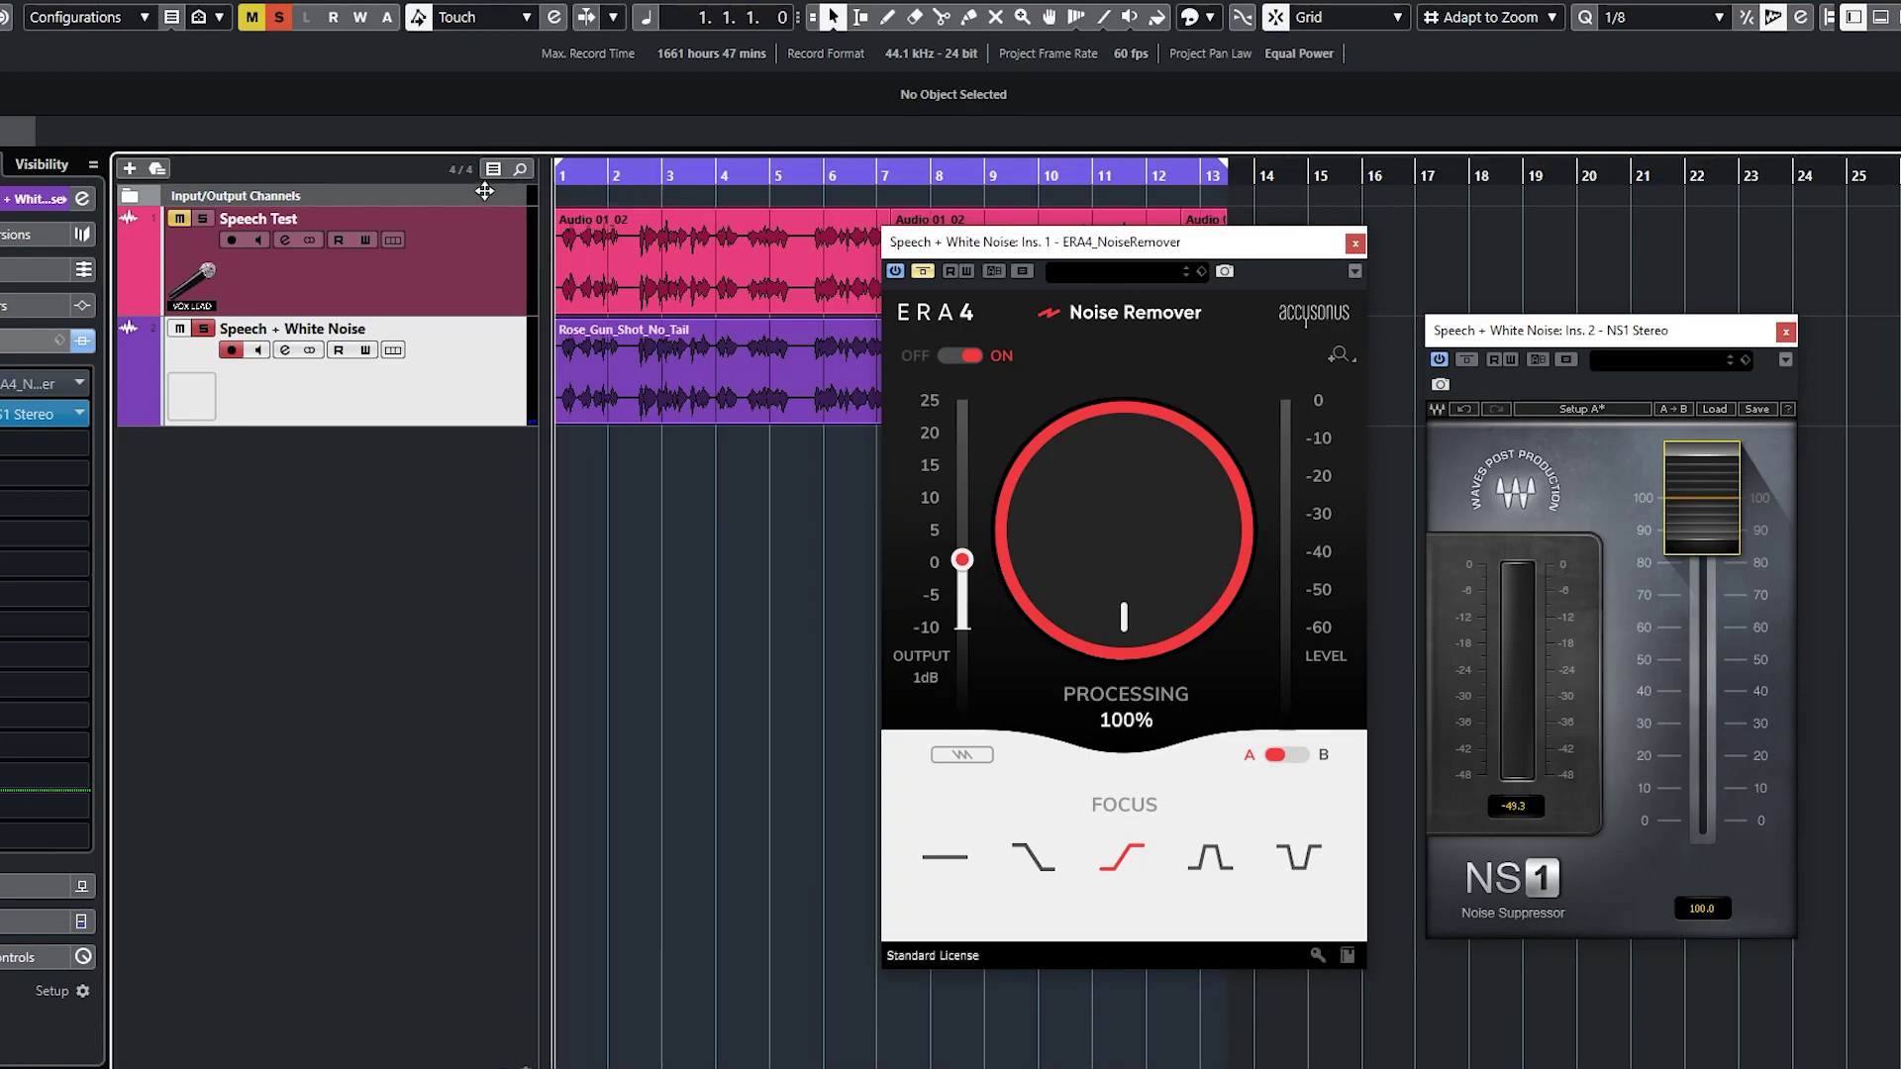
pyautogui.press('space')
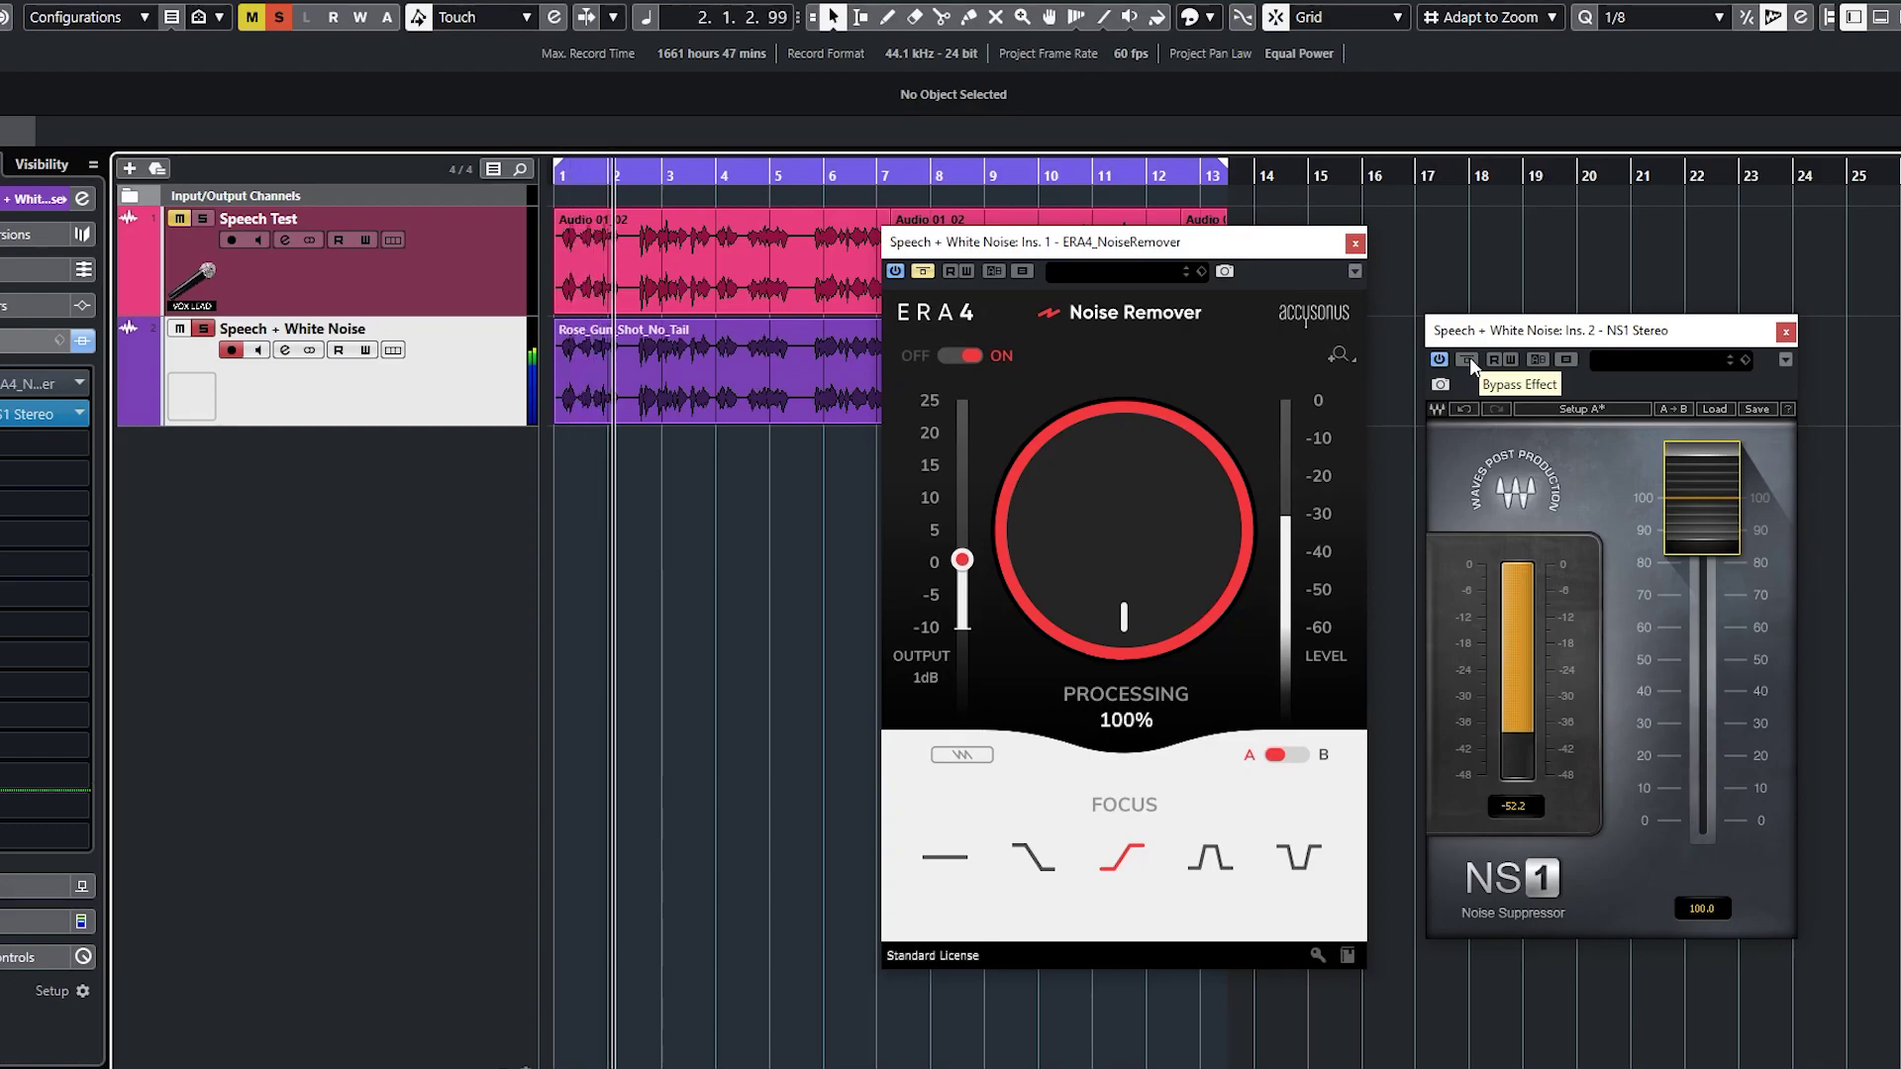
pyautogui.click(1469, 358)
pyautogui.click(923, 270)
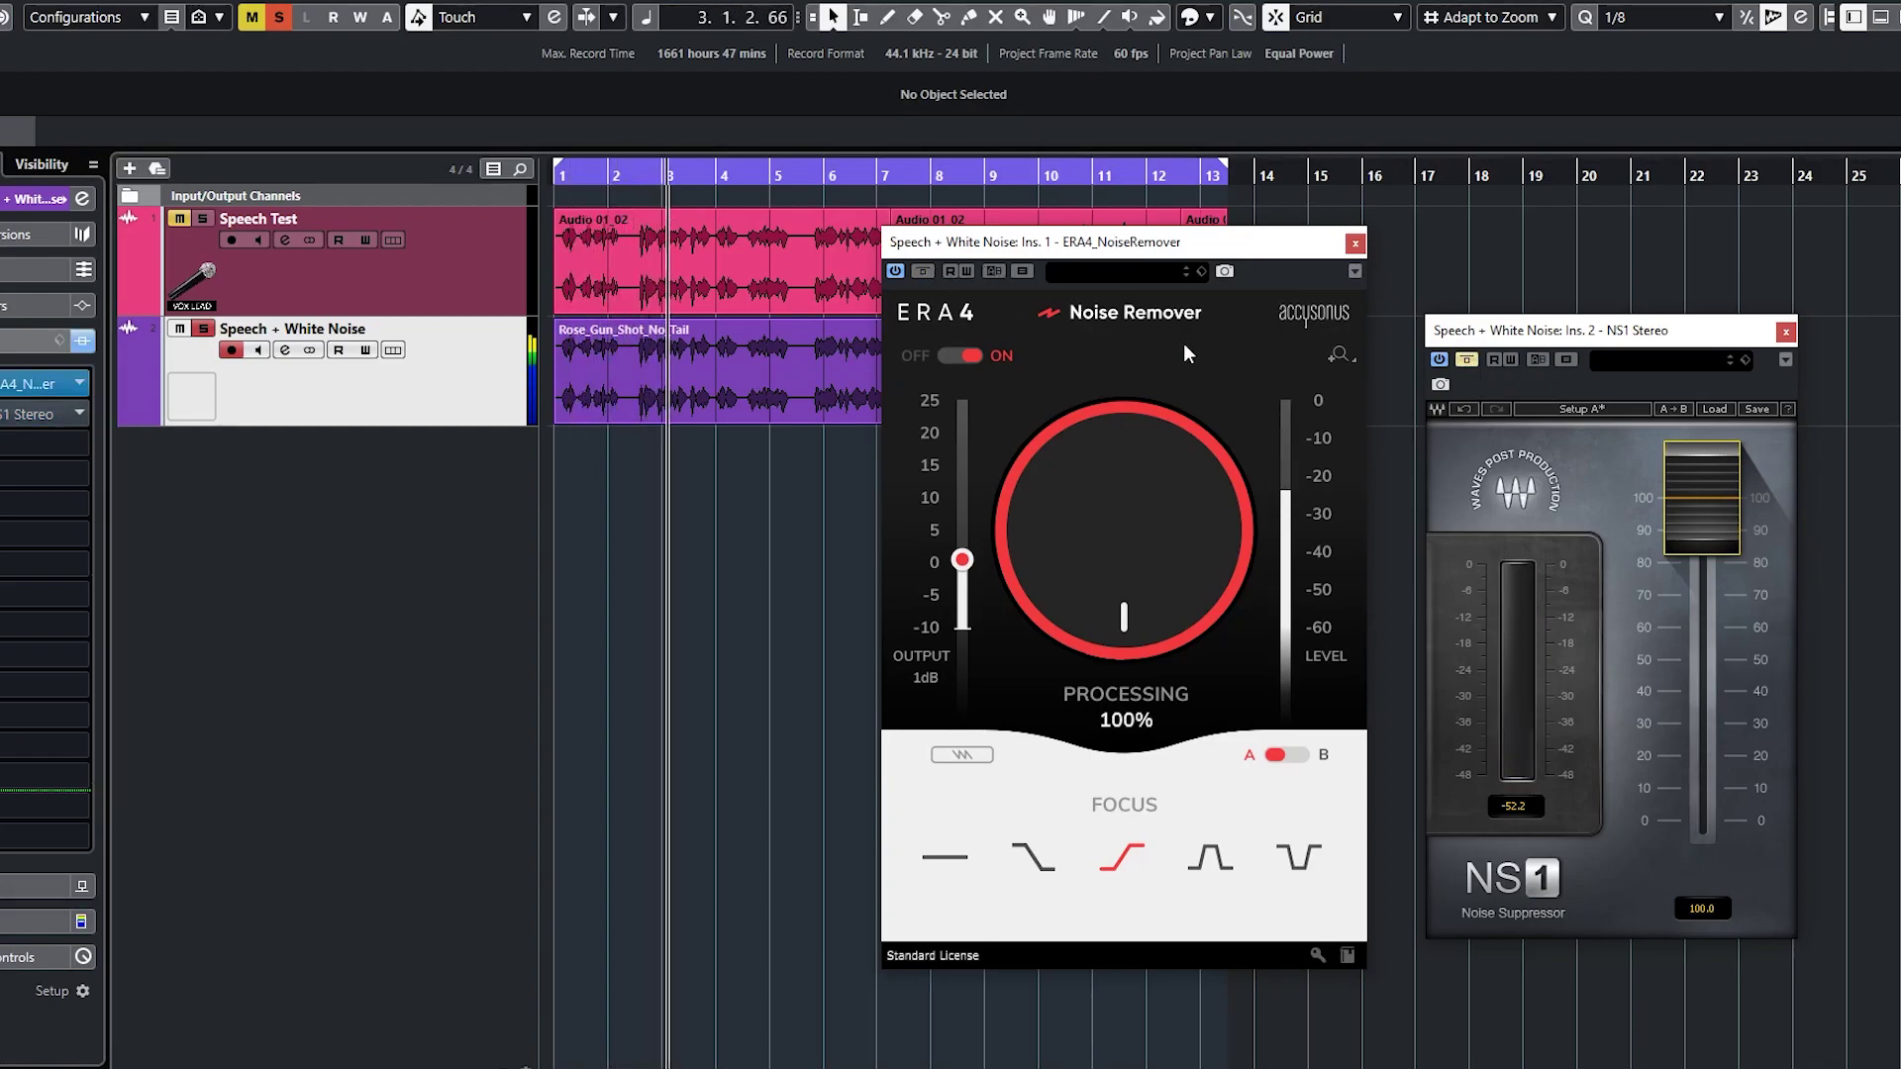
pyautogui.moveTo(1149, 444); pyautogui.dragTo(1174, 526)
pyautogui.click(945, 857)
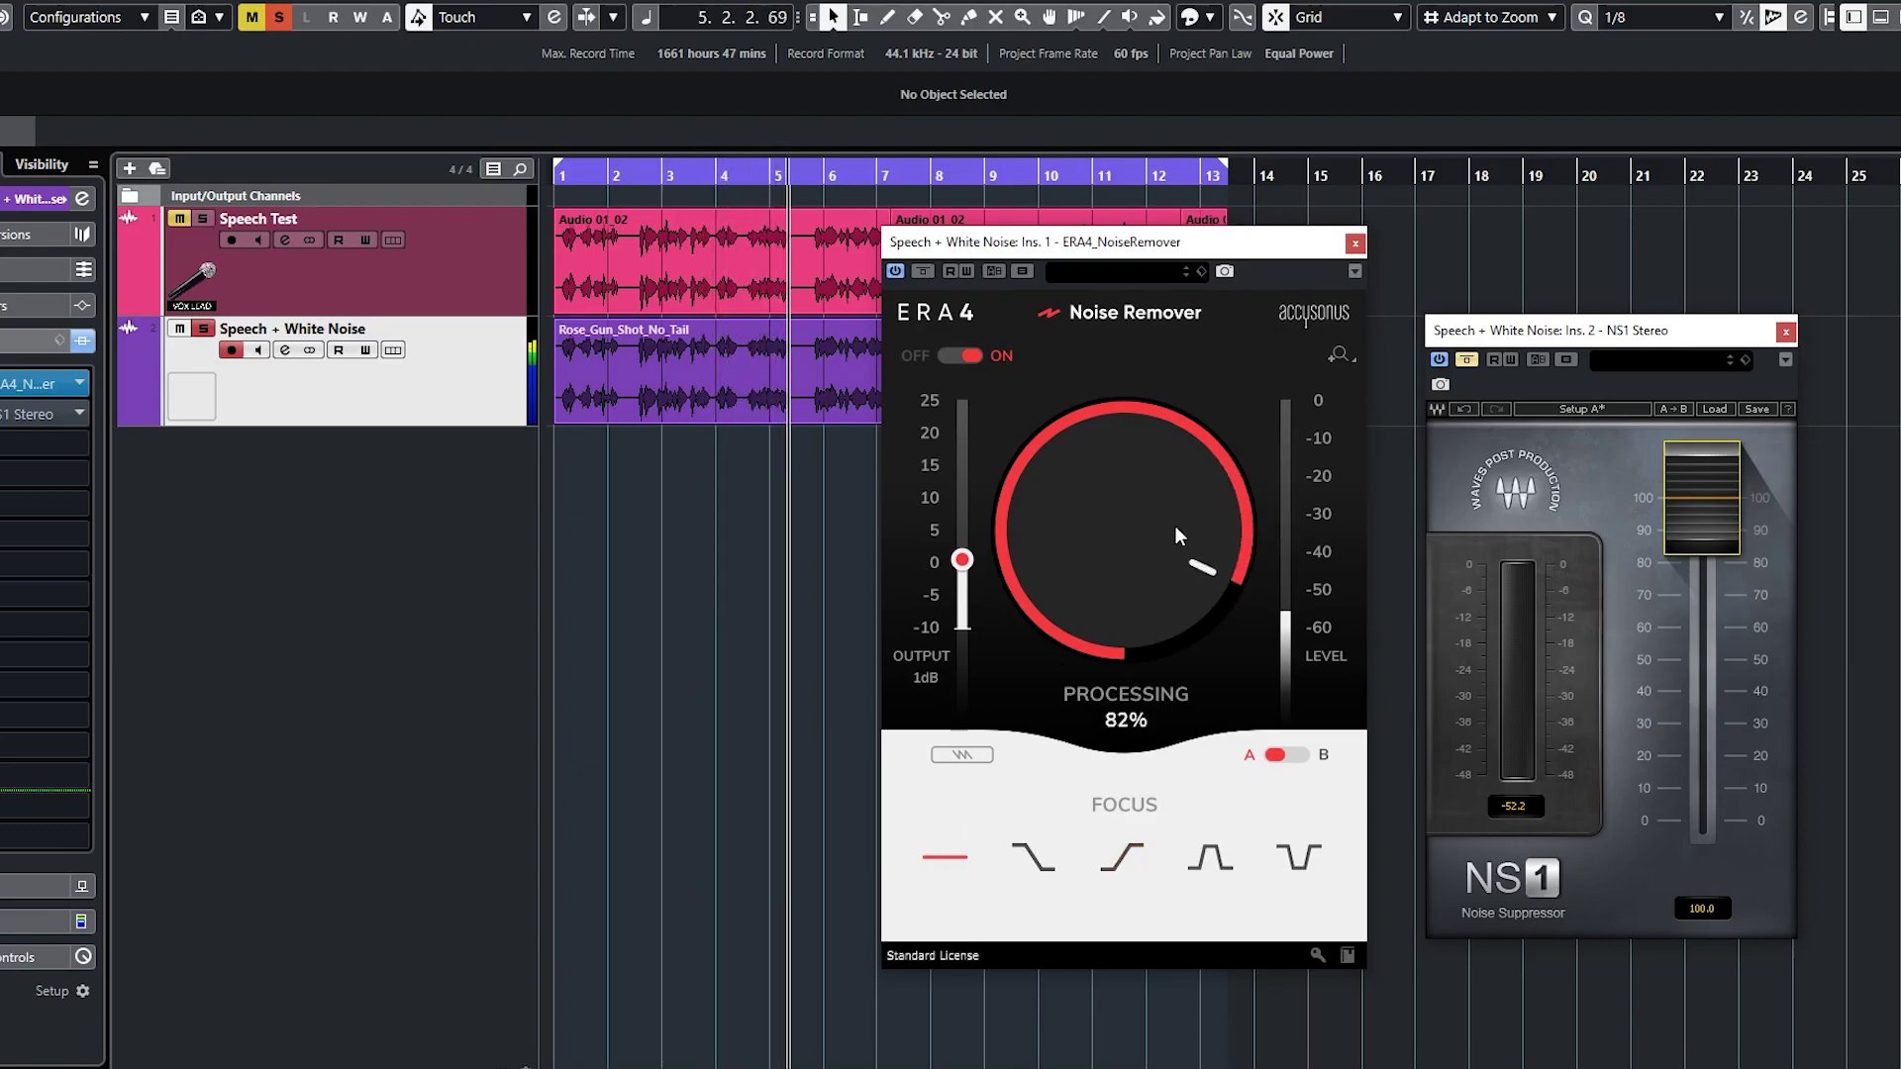
# - Switch to NS1 during playback, lower its fader to 82.3, and switch back to the Noise Remover for comparison
pyautogui.click(924, 272)
pyautogui.click(1777, 521)
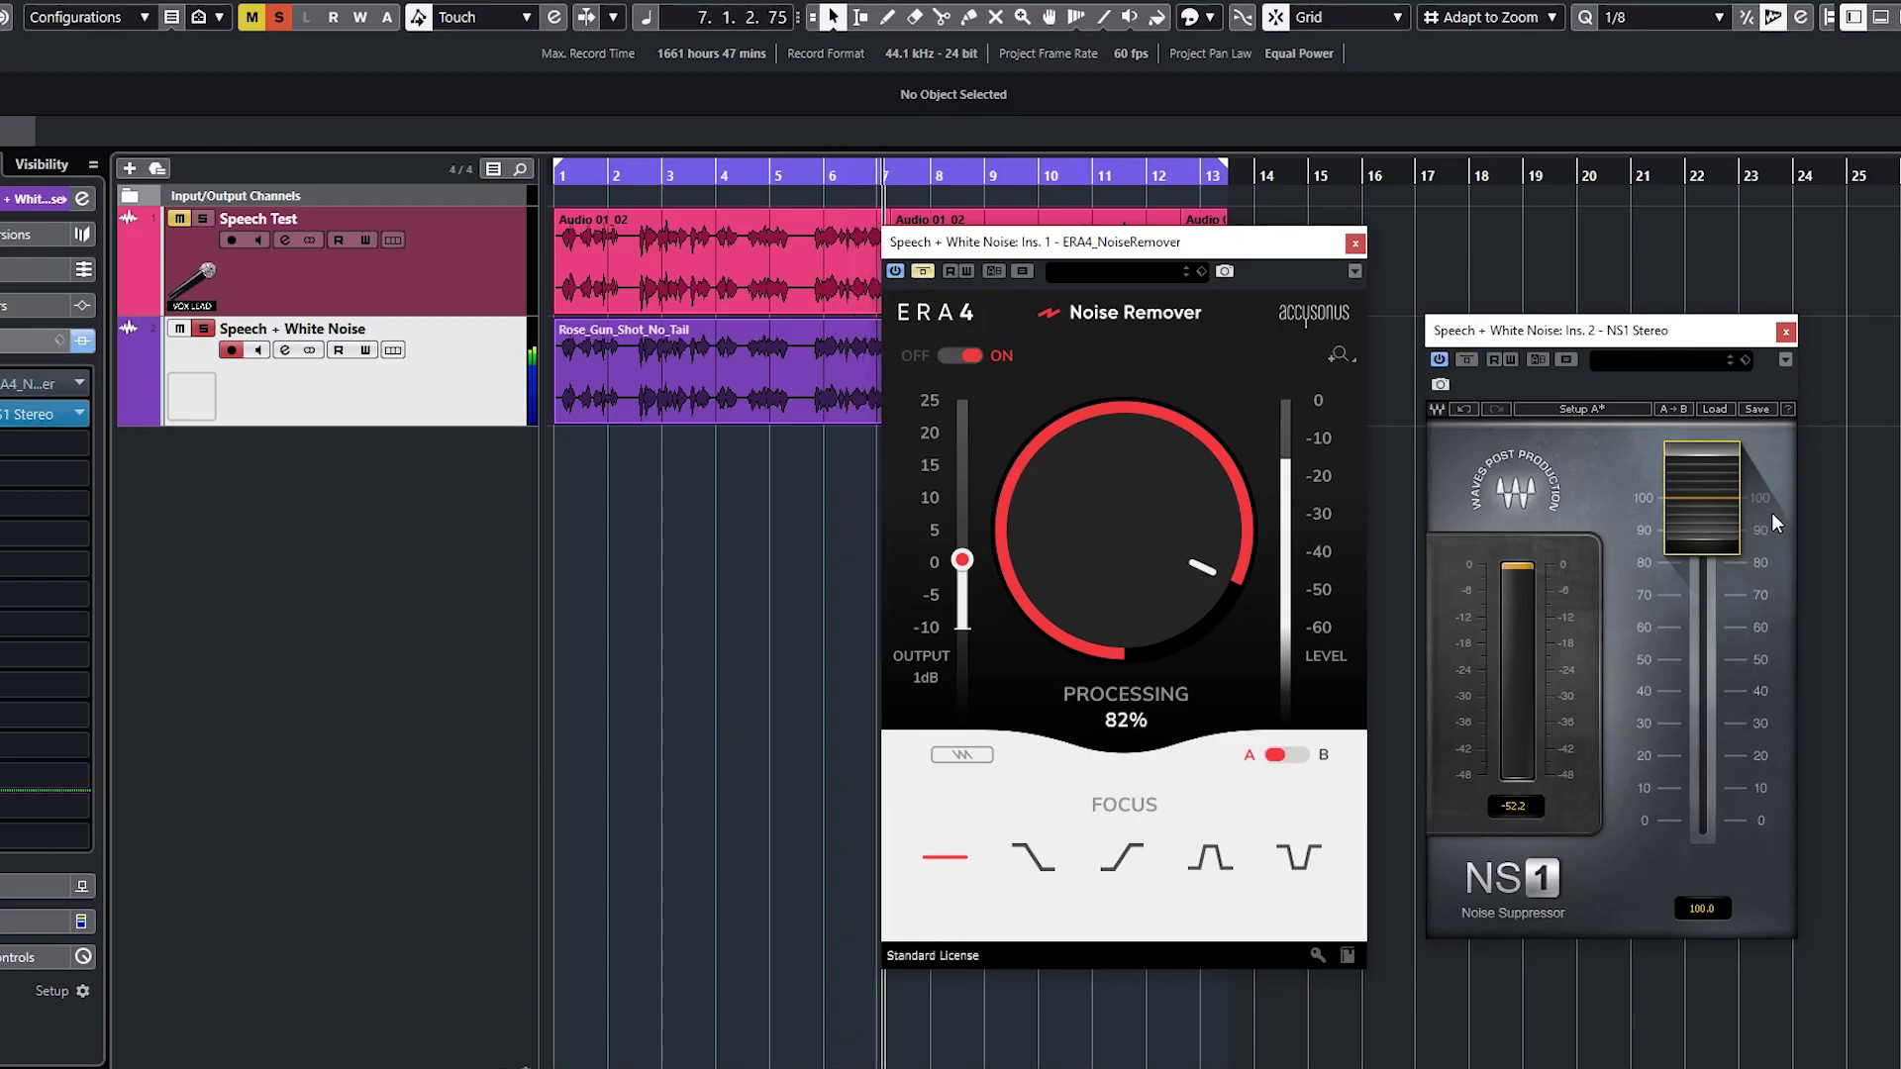
pyautogui.moveTo(1739, 603); pyautogui.dragTo(1740, 658)
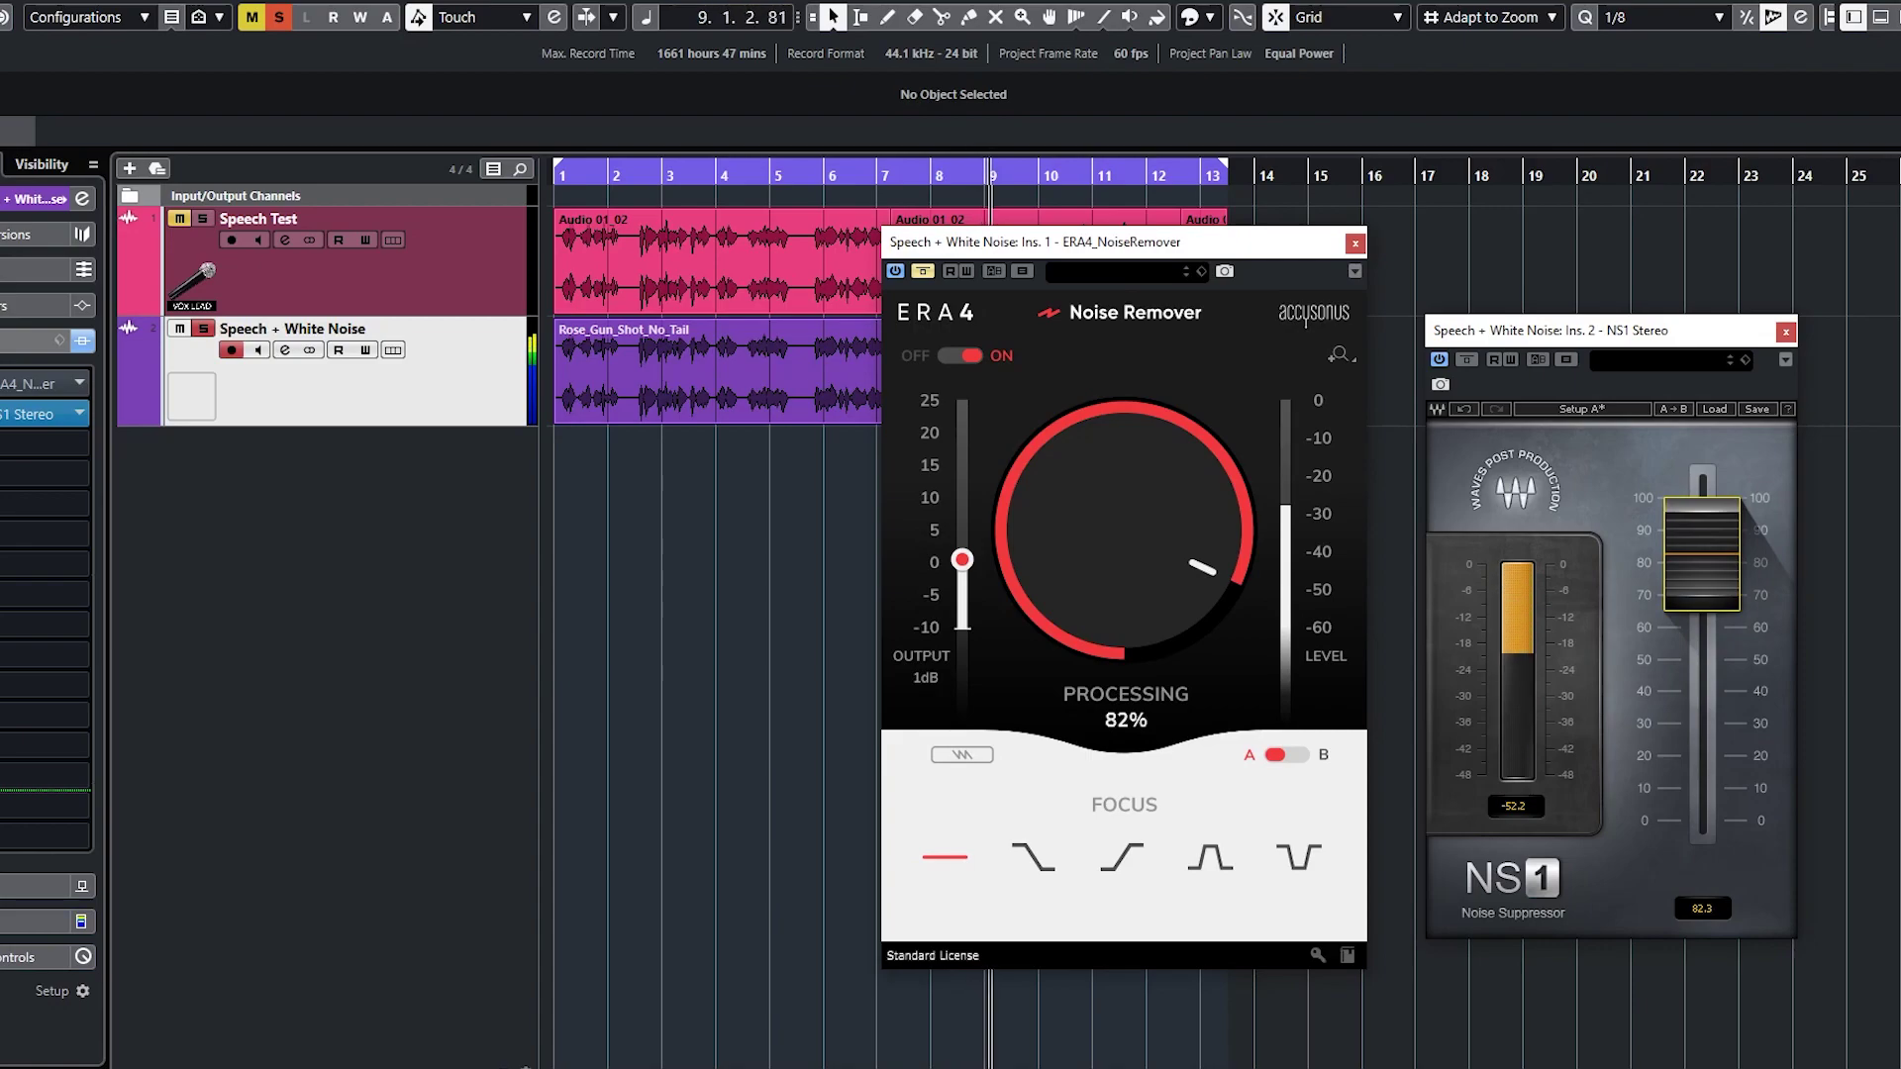
pyautogui.click(918, 271)
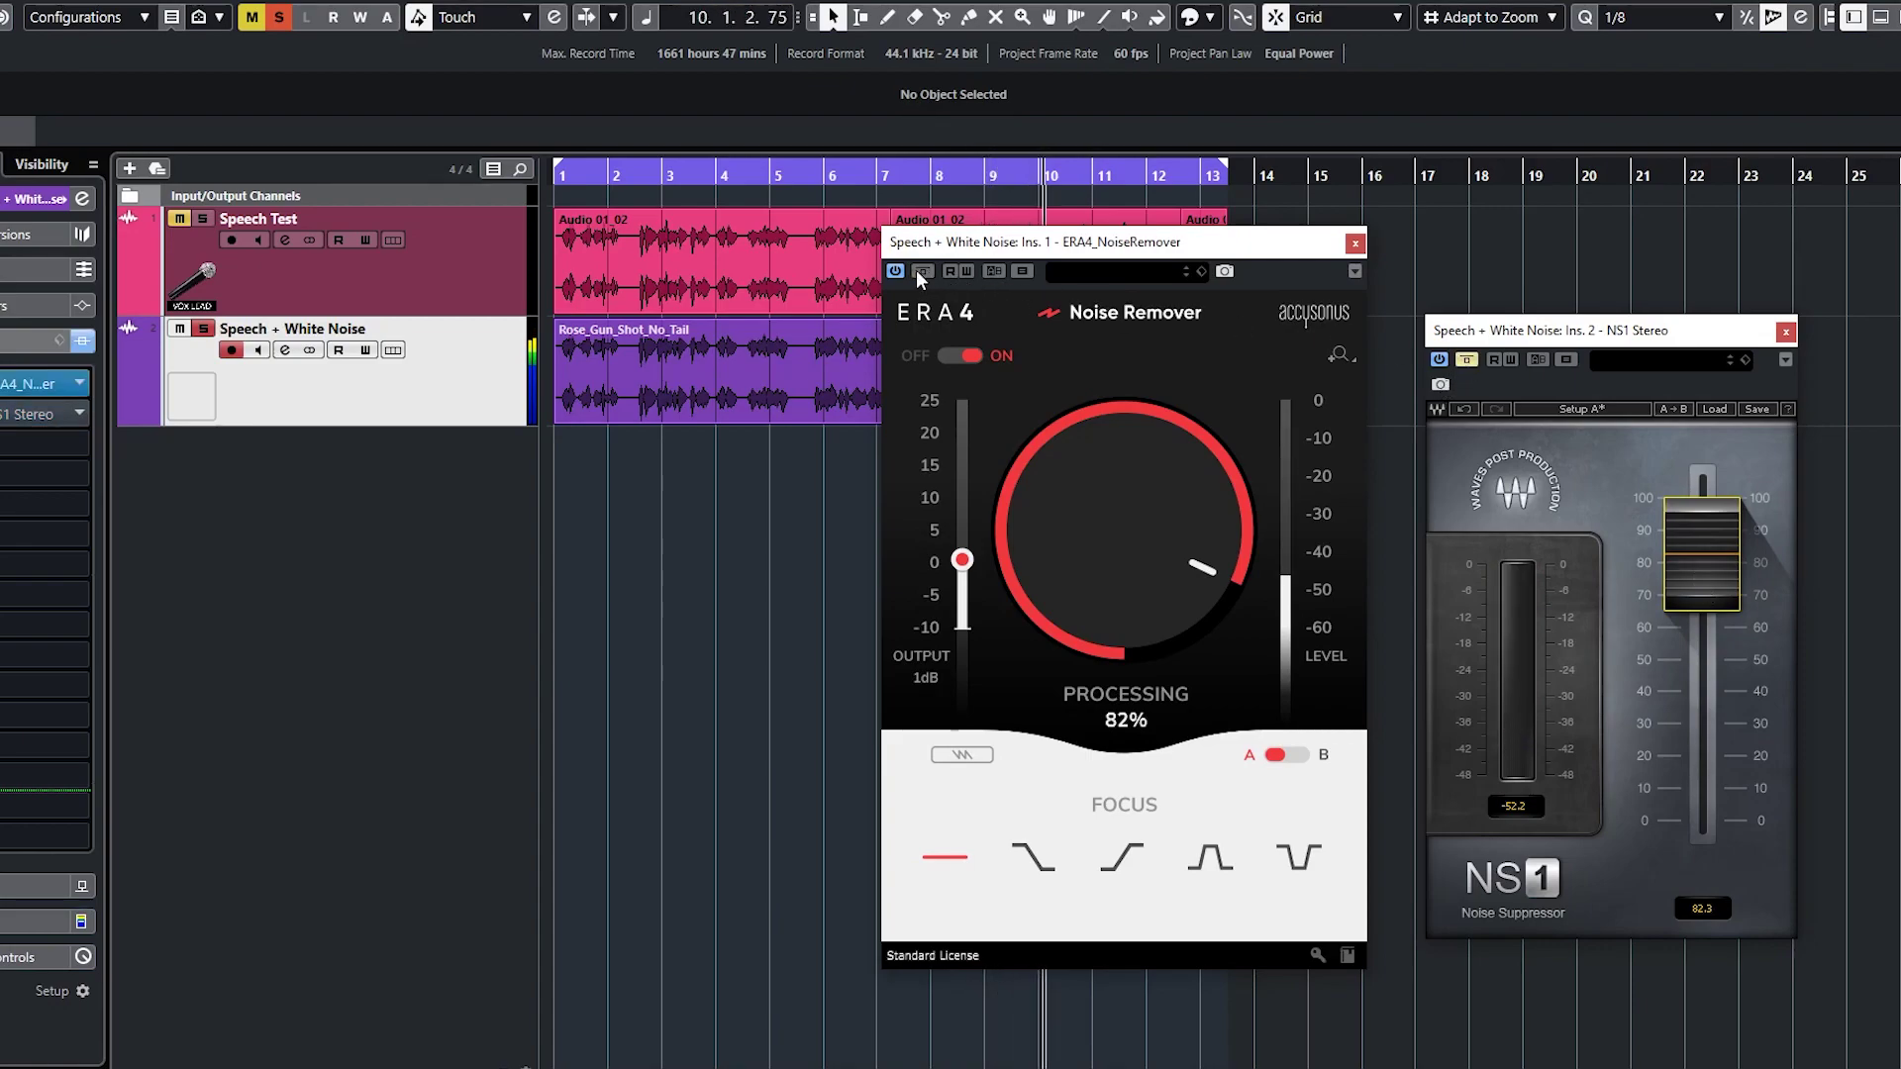